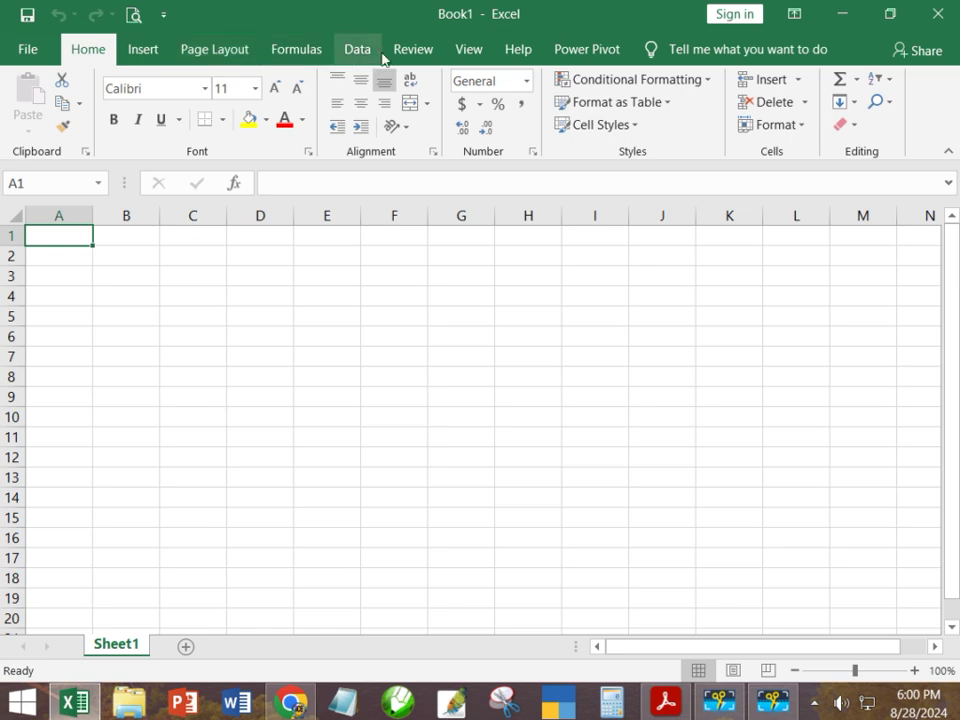
left_click(470, 50)
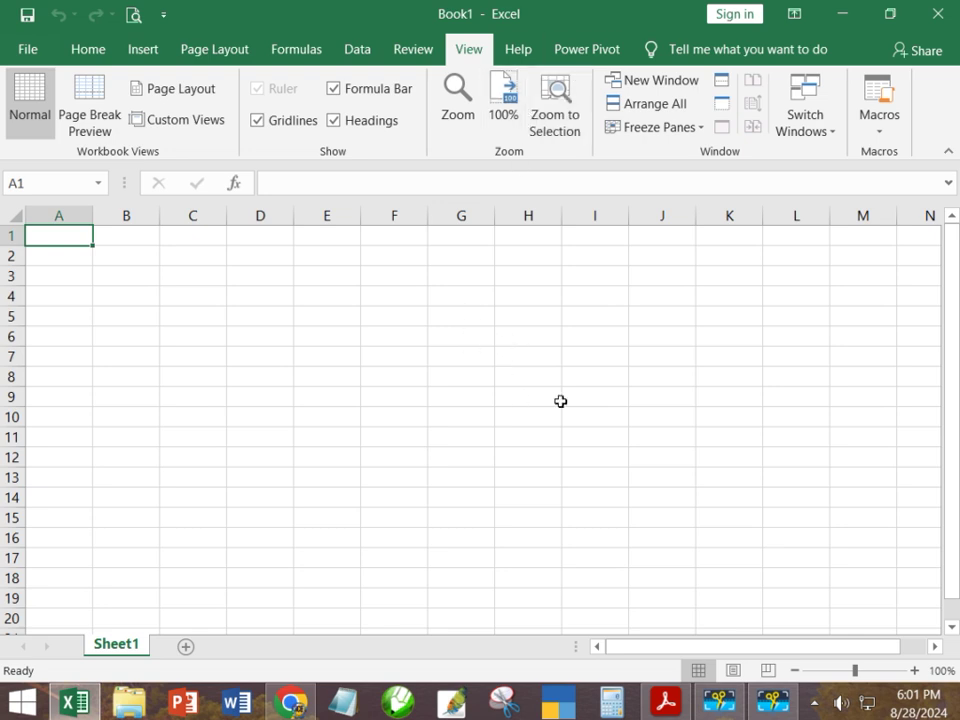
left_click(771, 700)
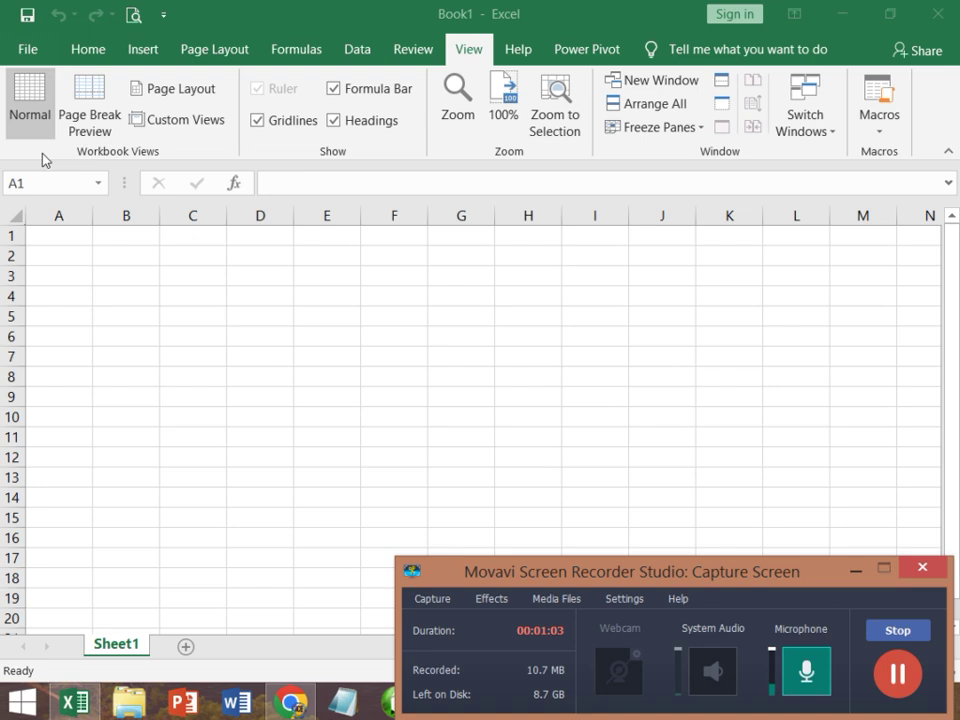
left_click(22, 103)
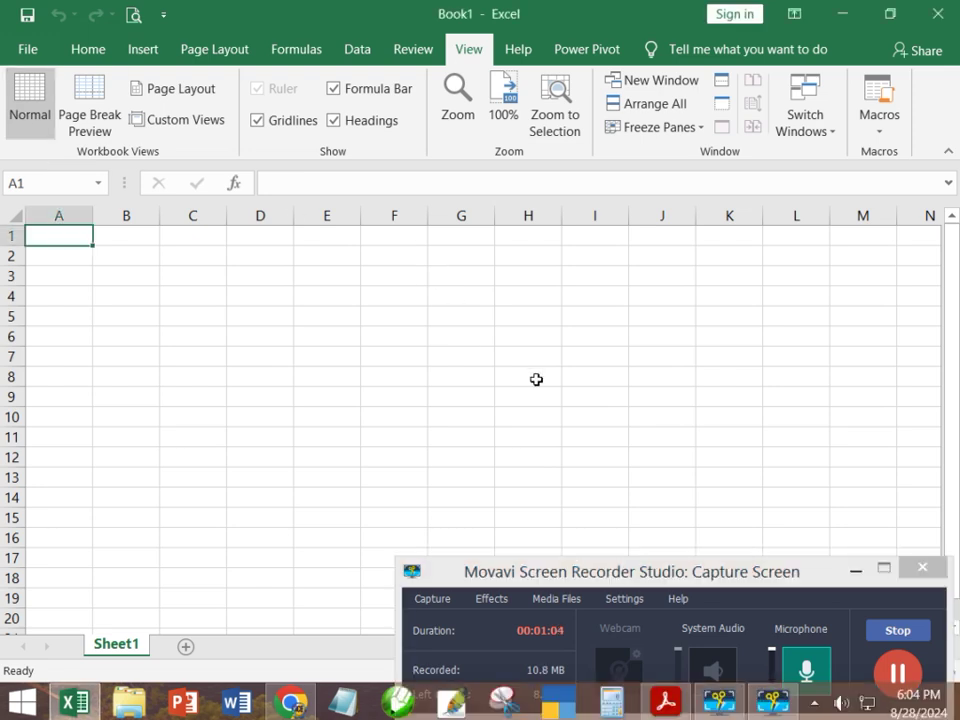
left_click(855, 569)
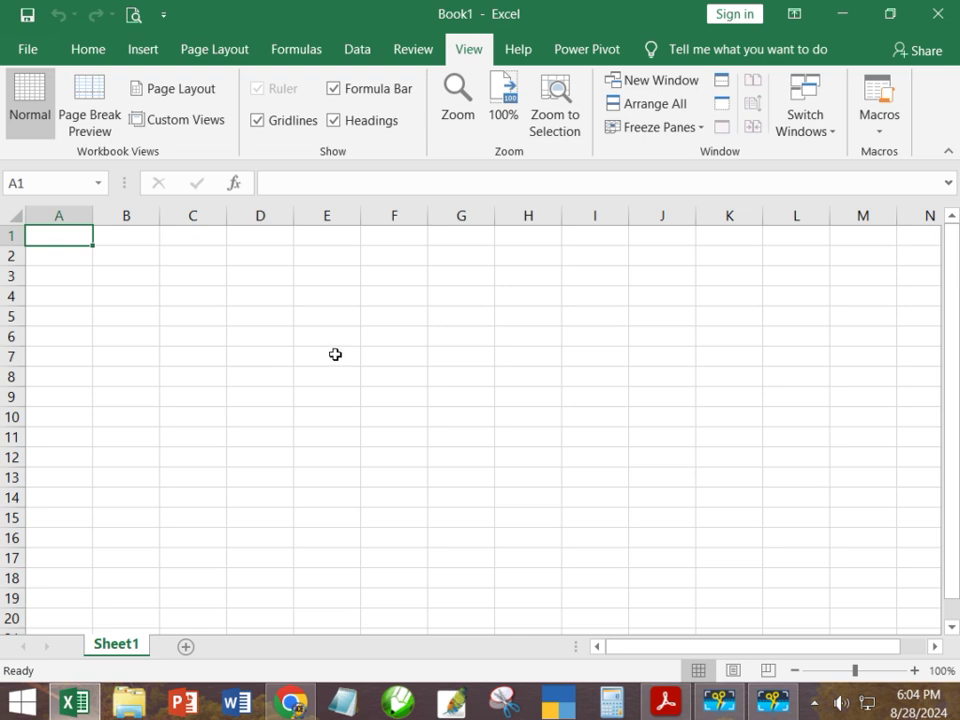
Step: View the empty worksheet in Page Break Preview and return it to Normal view
left_click(106, 119)
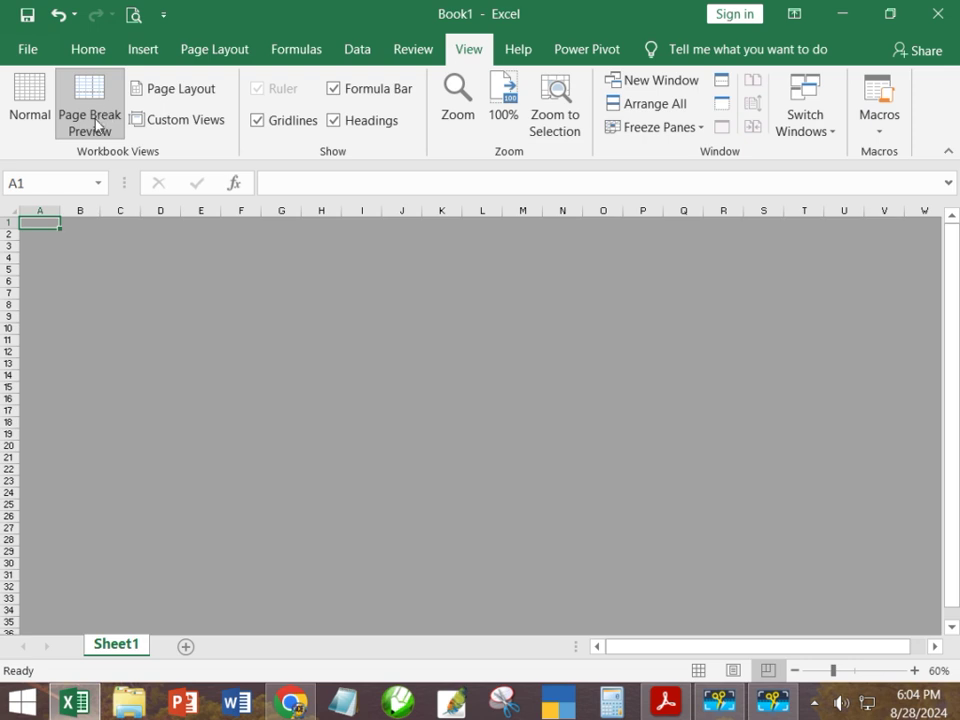
left_click(45, 110)
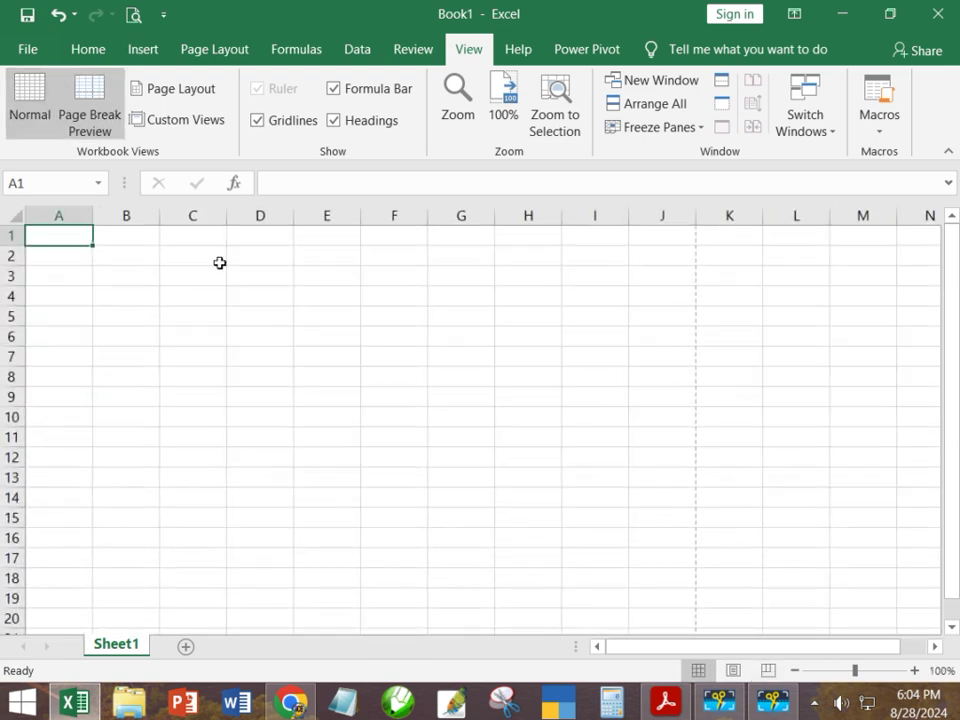
Step: Insert a page break at cell F11
left_click(408, 440)
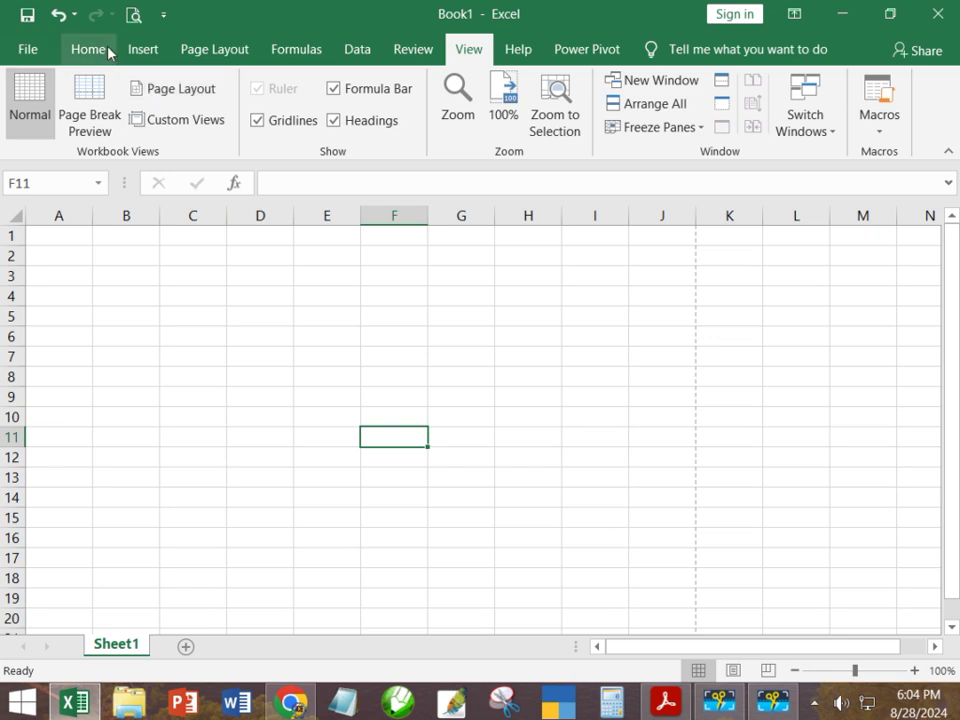
left_click(236, 56)
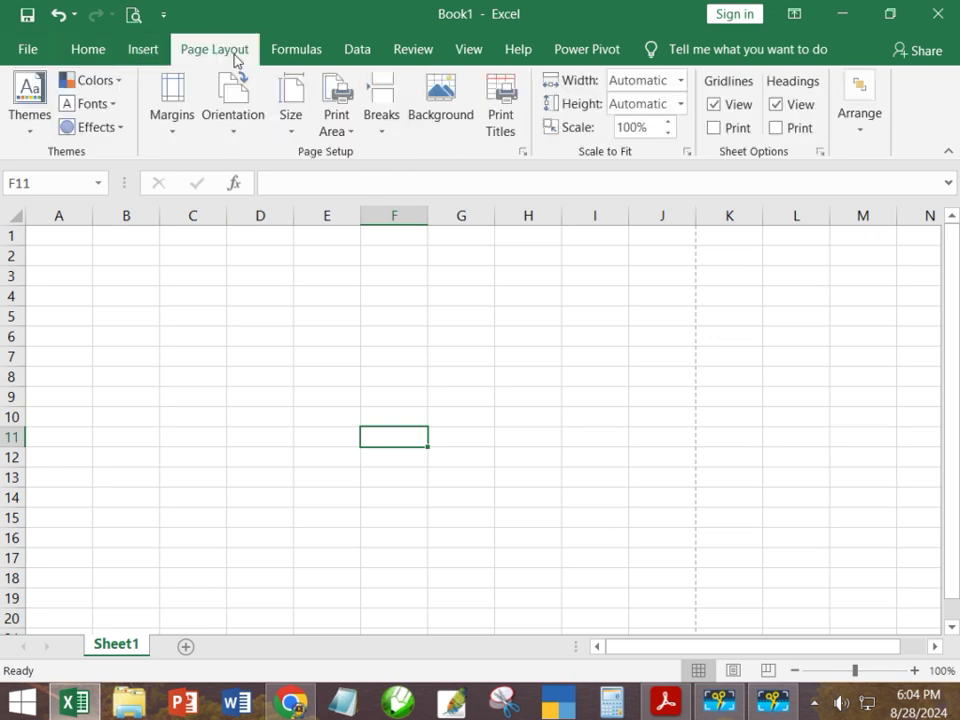
left_click(381, 116)
left_click(403, 160)
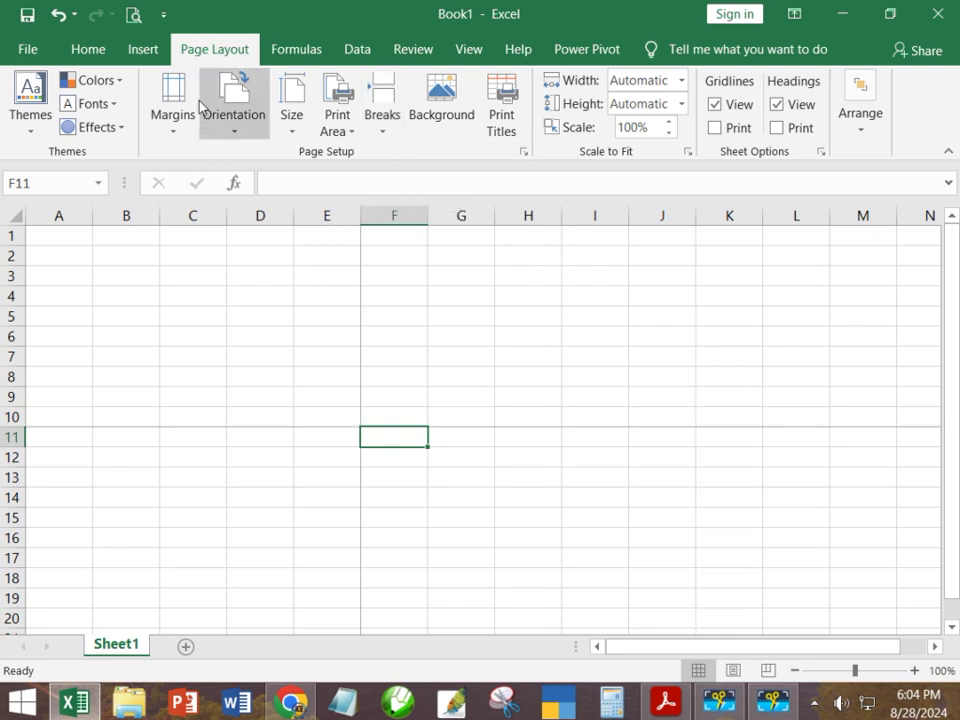
Step: Check the break inserted at F11 in Page Break Preview and return to Normal view
left_click(466, 55)
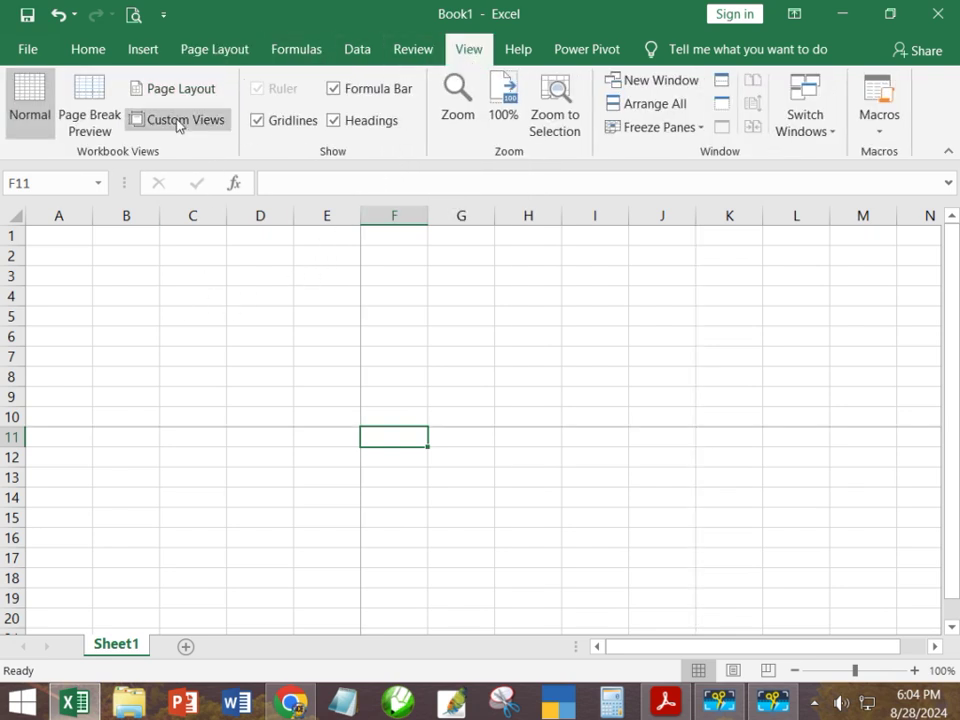
left_click(92, 106)
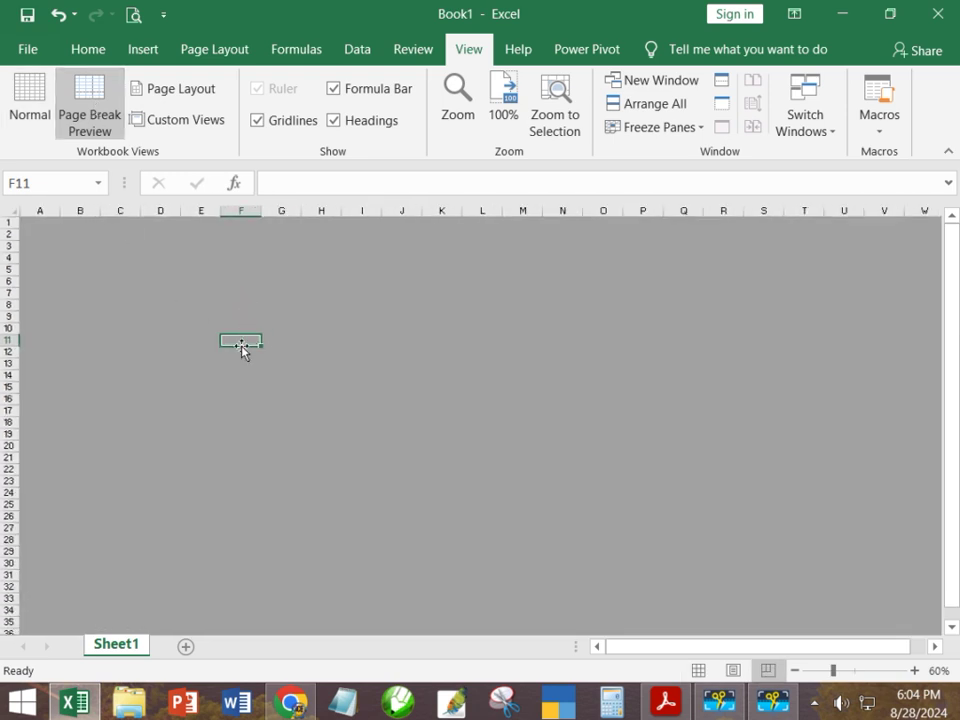
key("Escape")
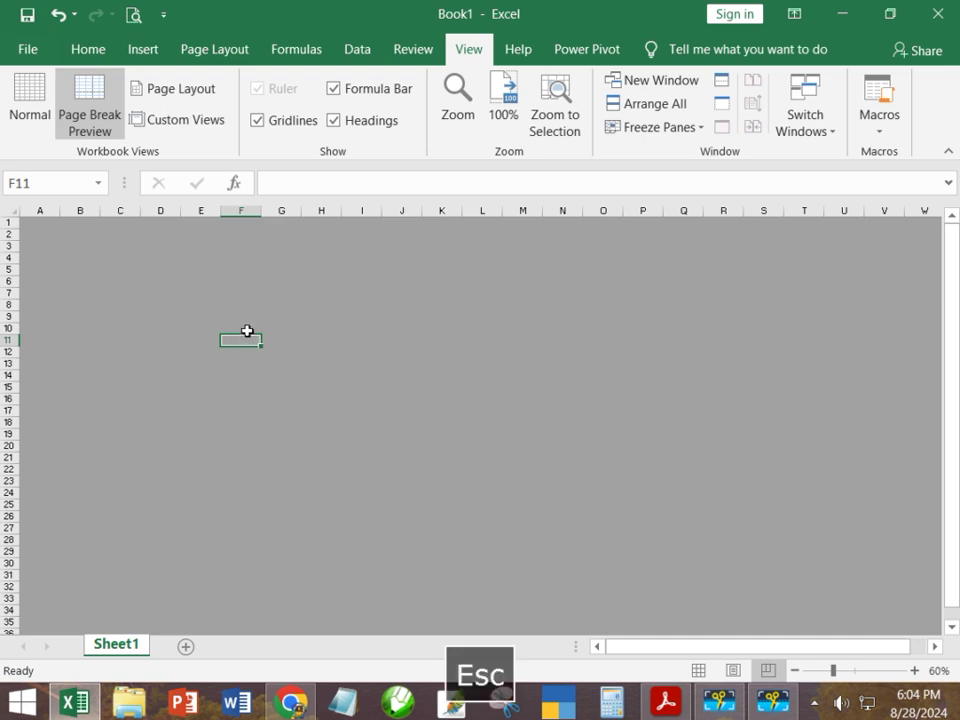
left_click(38, 110)
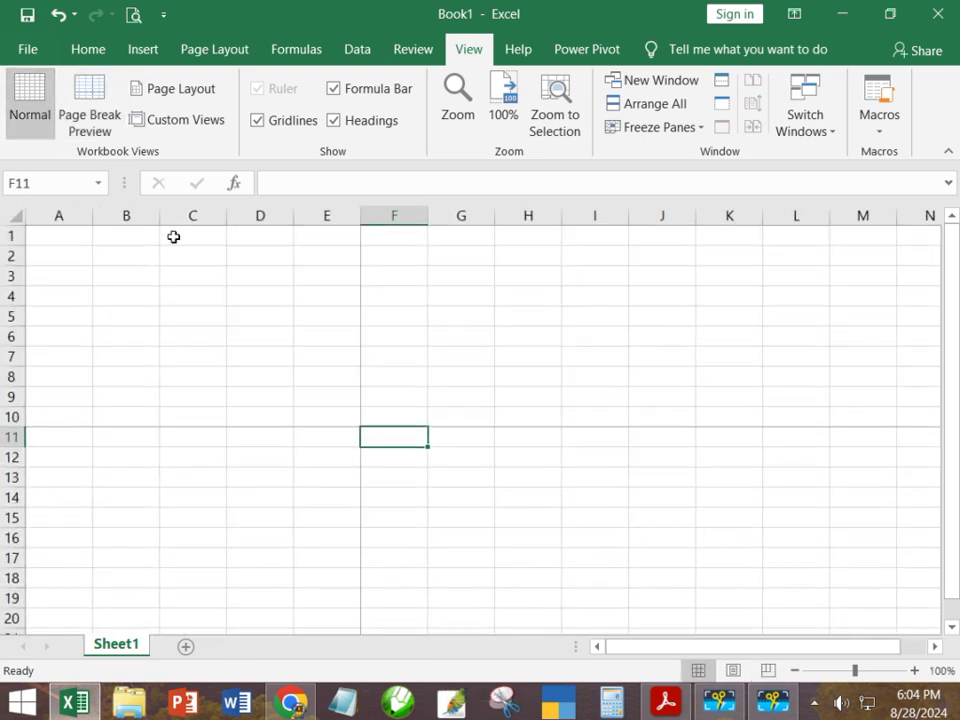
Step: Enter the sample text "dgdgd" in cell E10 and "dgdg" in cell A1
left_click(329, 418)
type("dgdgd")
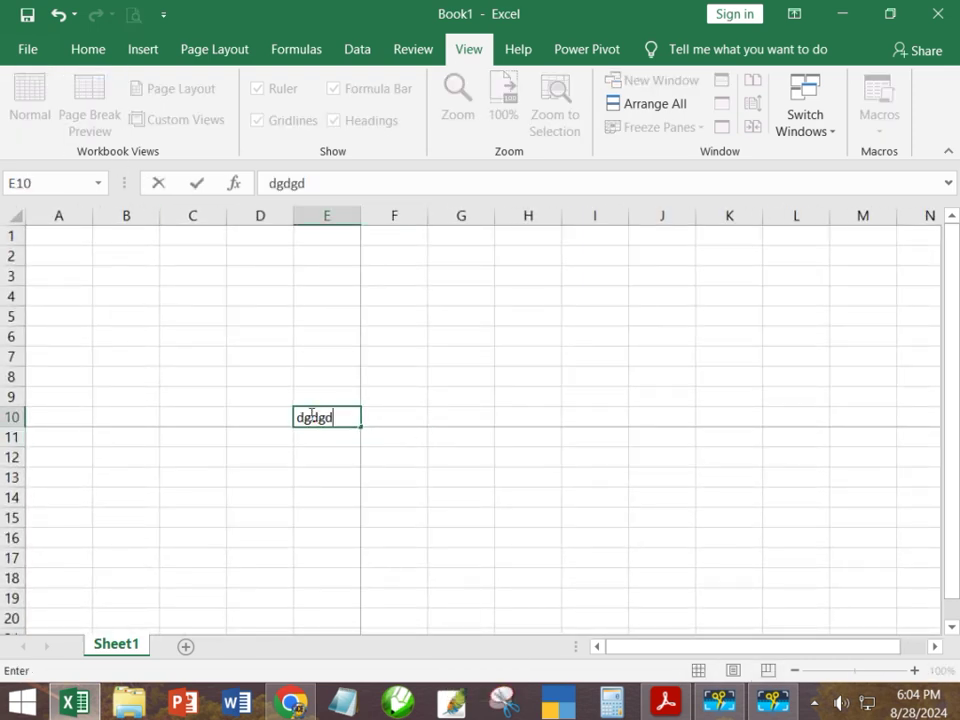
left_click(49, 231)
type("dgdg")
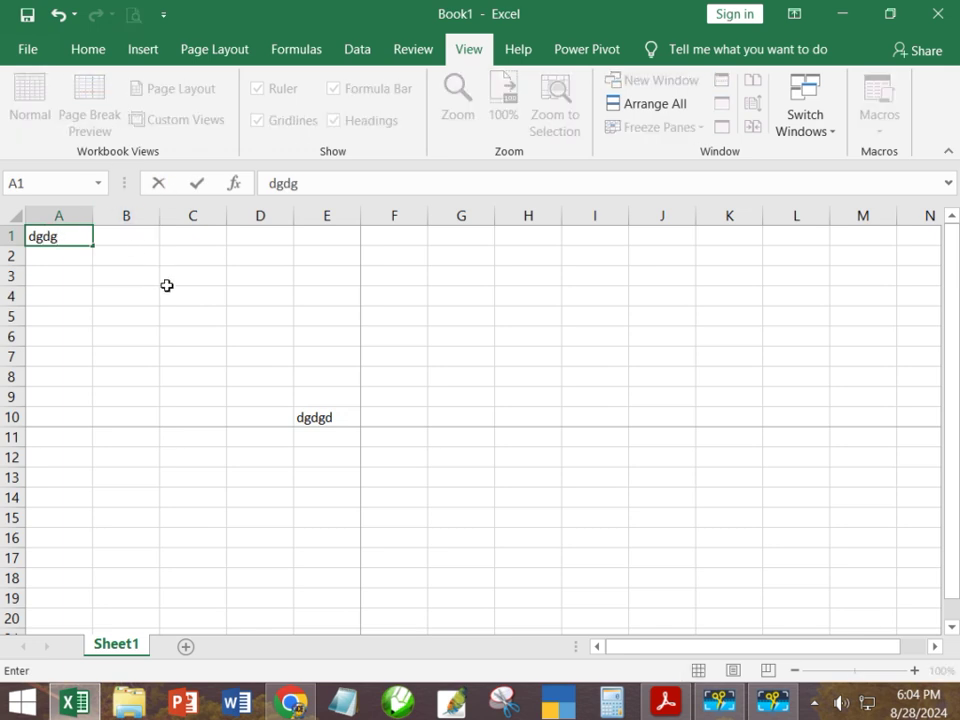
left_click(167, 283)
Step: Check how the filled range A1:E10 is paged in Page Break Preview, and return to Normal view
left_click(89, 118)
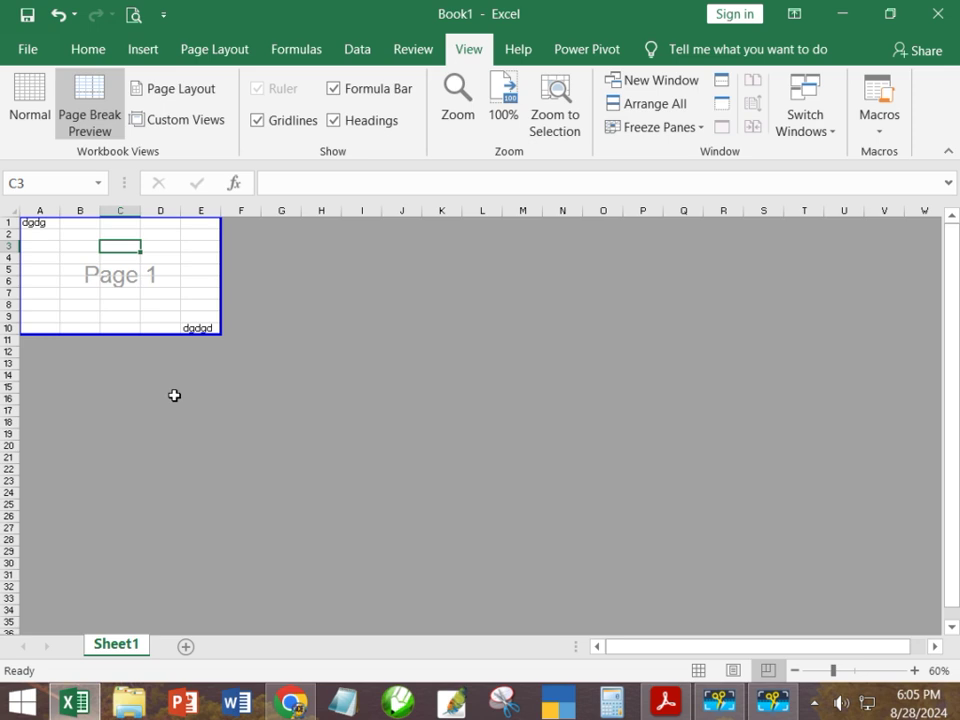
left_click(24, 93)
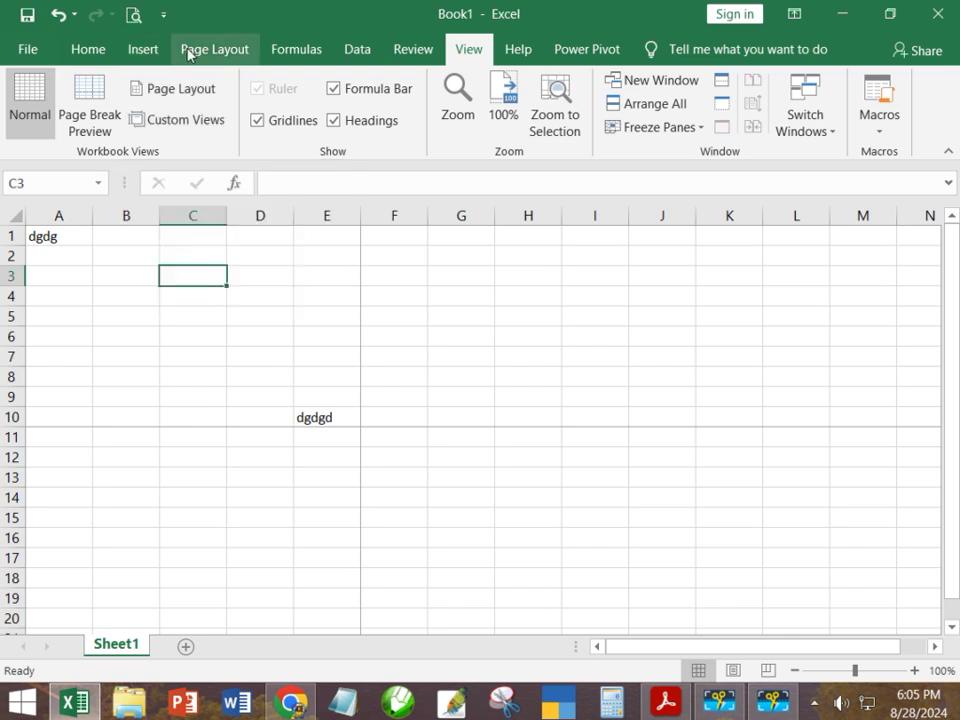
Step: Switch the worksheet to Page Layout view and look over the page from its header to row 10
left_click(164, 95)
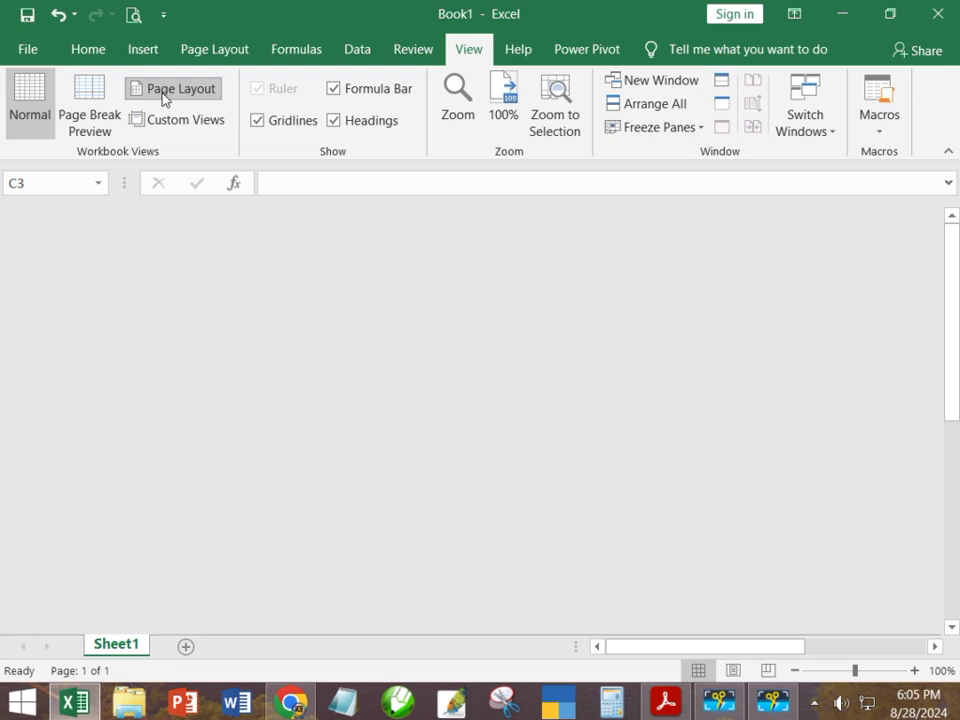
scroll(379, 408, "down", 3)
scroll(380, 406, "up", 2)
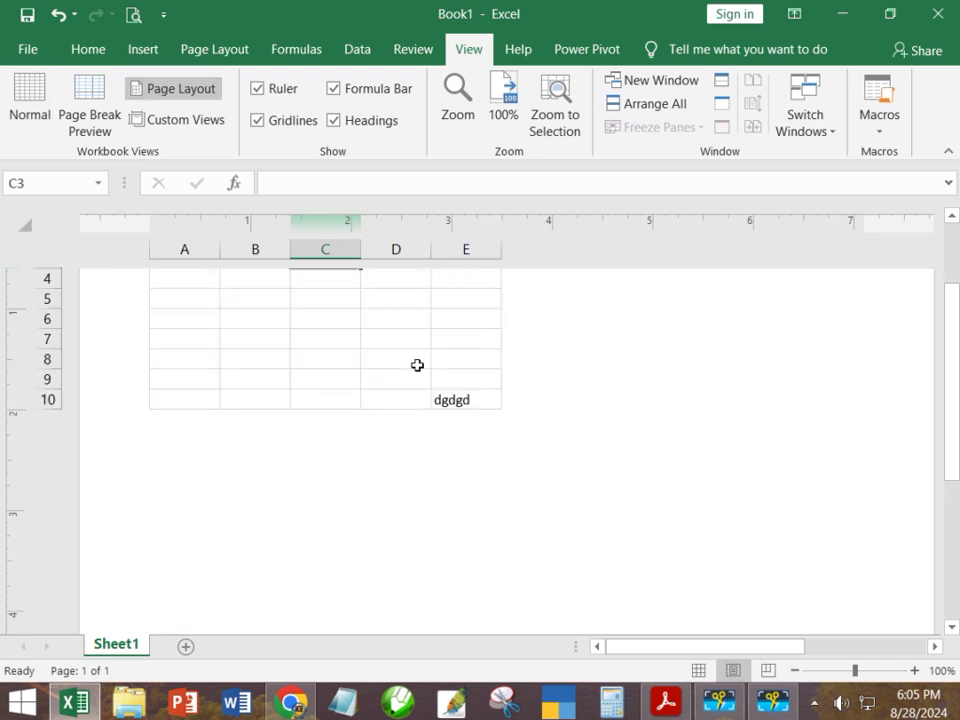
scroll(417, 365, "up", 2)
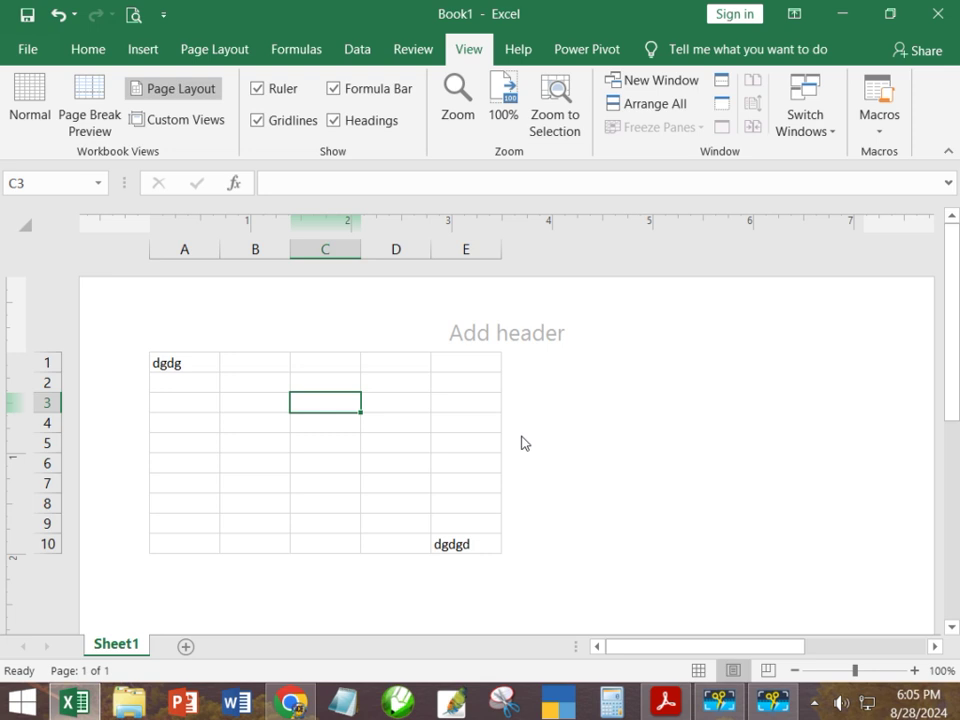
Step: Reset all page breaks in the worksheet
left_click(214, 47)
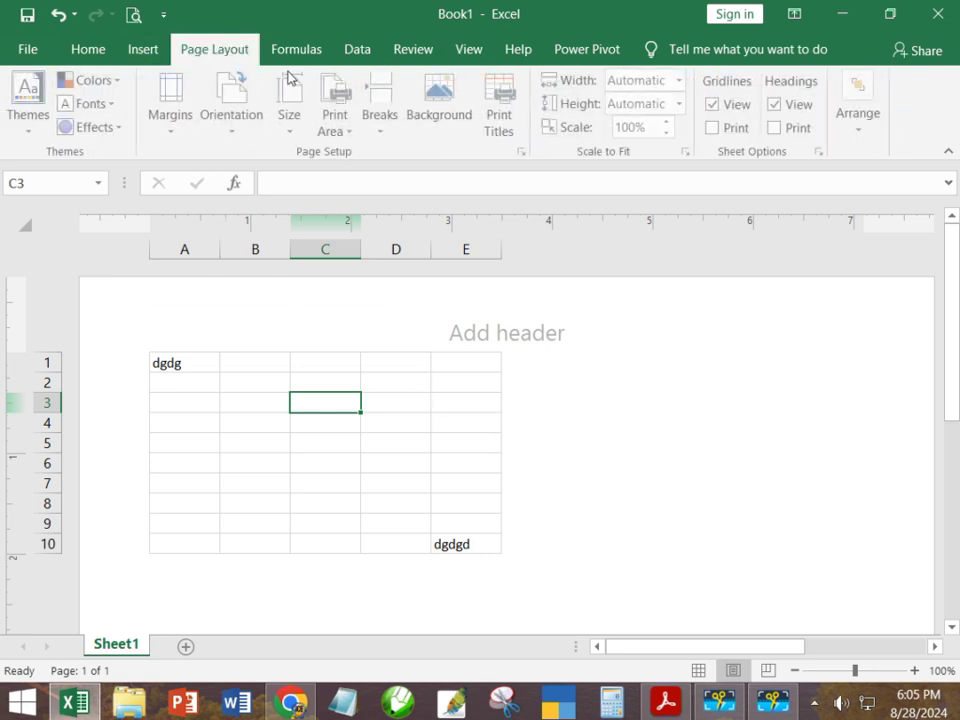
left_click(390, 137)
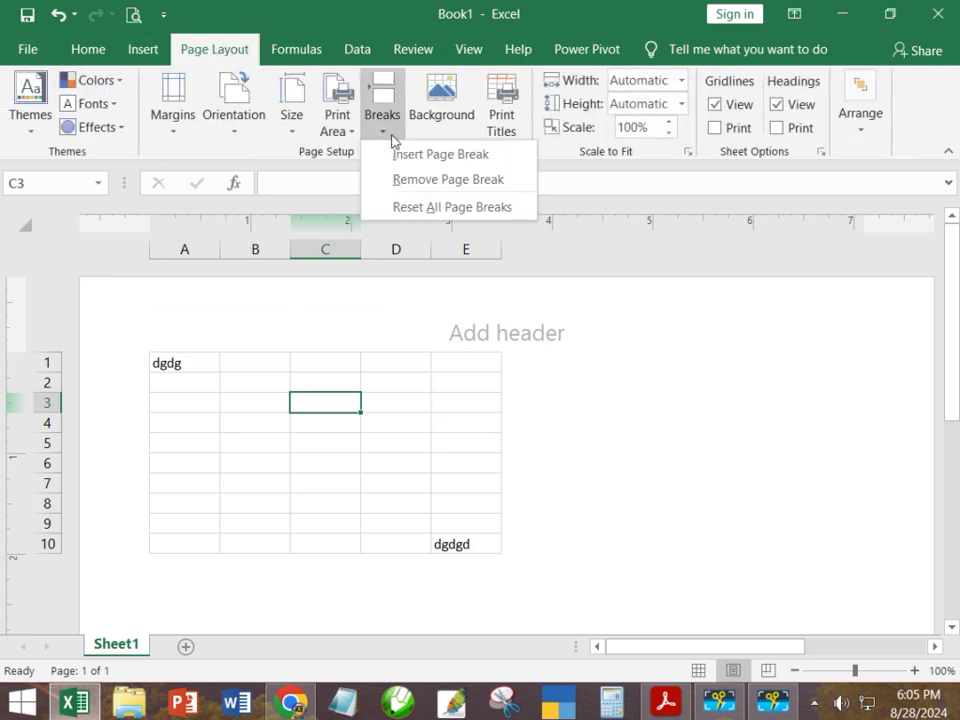
left_click(390, 207)
Step: Examine the page arrangement in Page Layout view at several zoom levels, from a many-page overview to a close-up of the cells
scroll(390, 387, "down", 5)
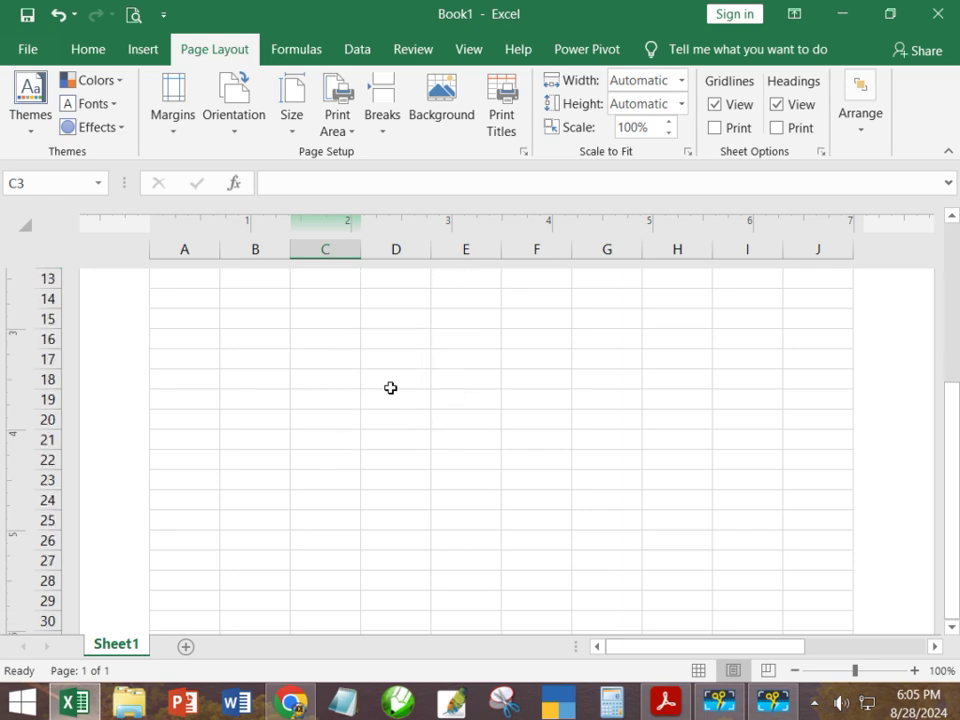
scroll(390, 387, "down", 4)
scroll(391, 390, "down", 1)
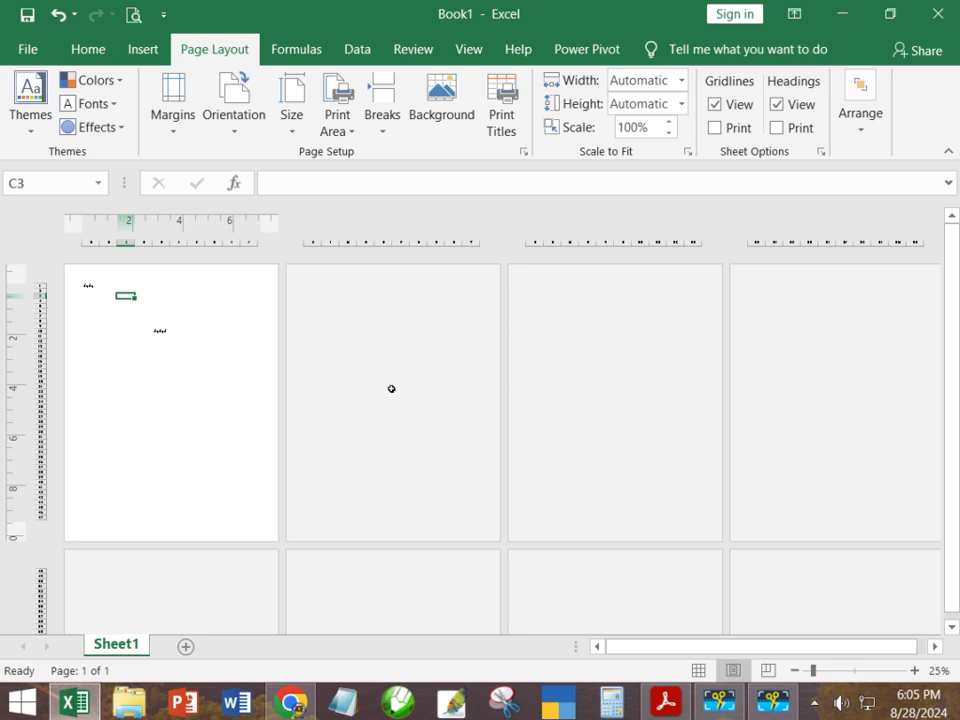
scroll(391, 389, "up", 1)
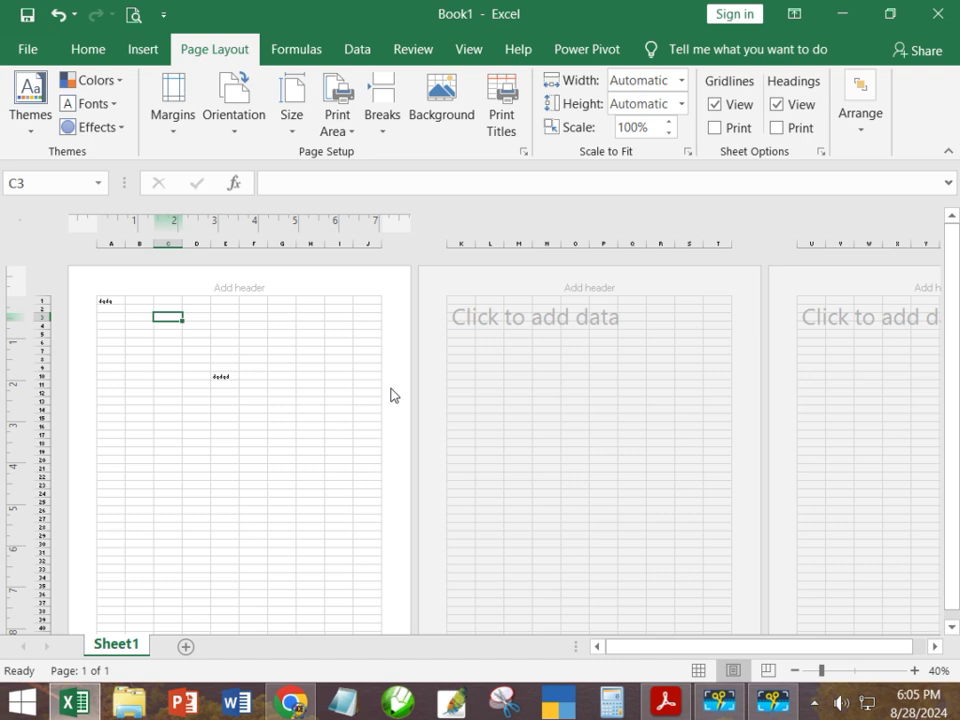
scroll(391, 389, "up", 3)
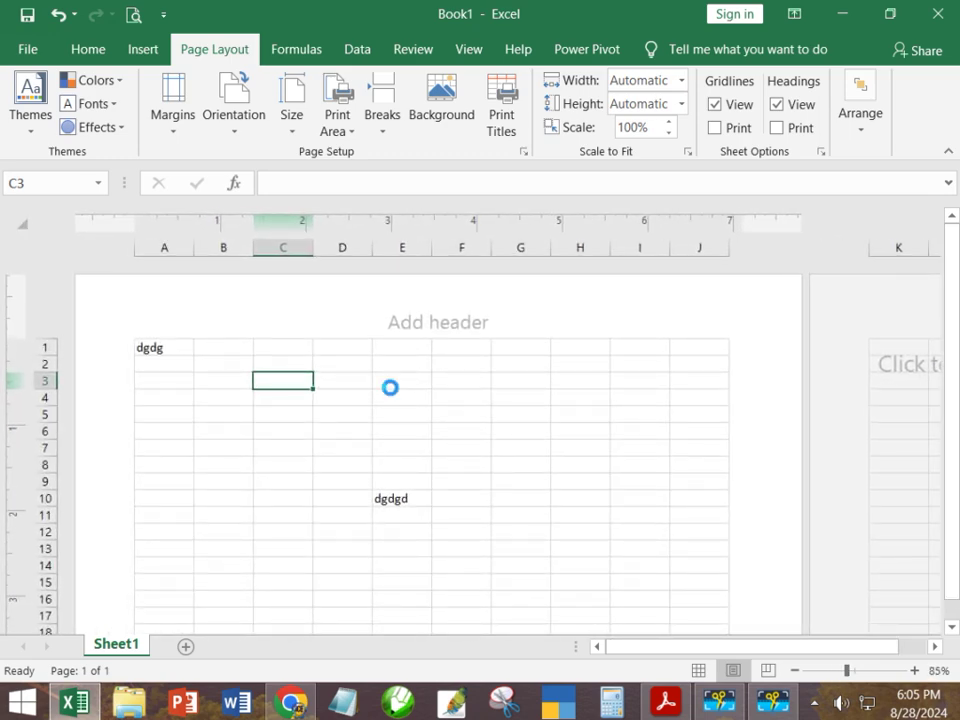
scroll(391, 388, "down", 5)
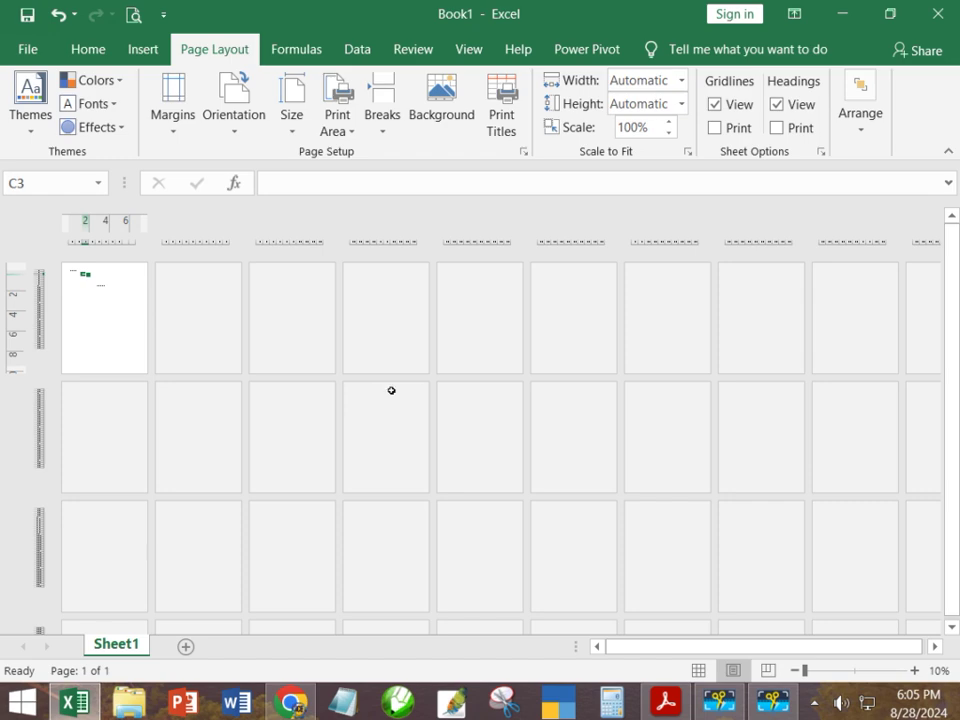
scroll(390, 390, "up", 6)
scroll(391, 389, "up", 1)
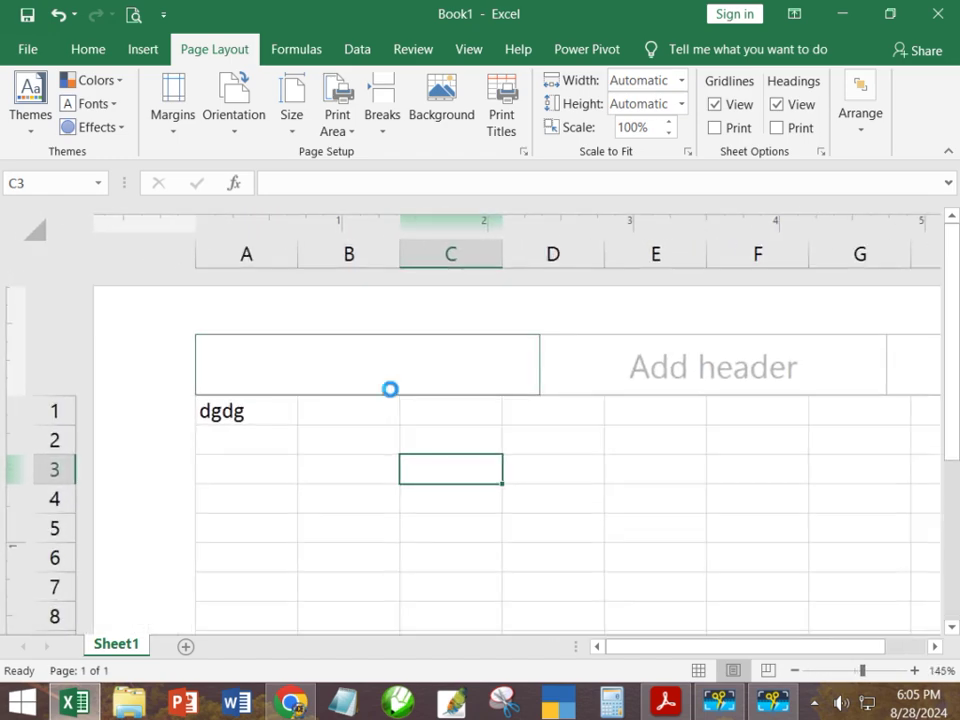
scroll(391, 389, "down", 5)
scroll(391, 389, "up", 1)
scroll(391, 389, "up", 4)
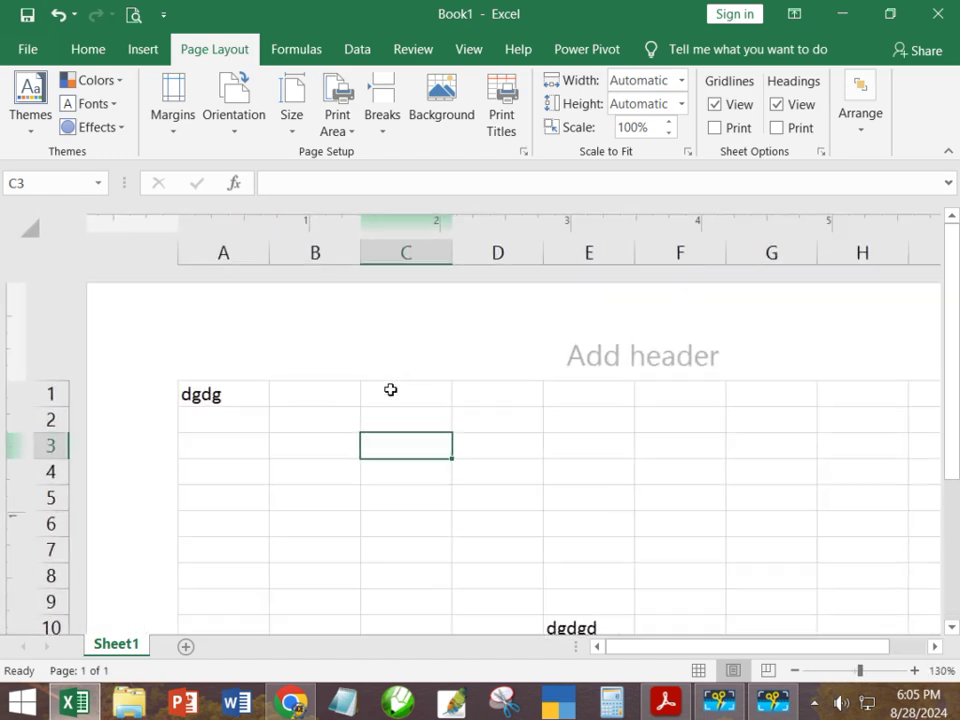
scroll(390, 388, "down", 5)
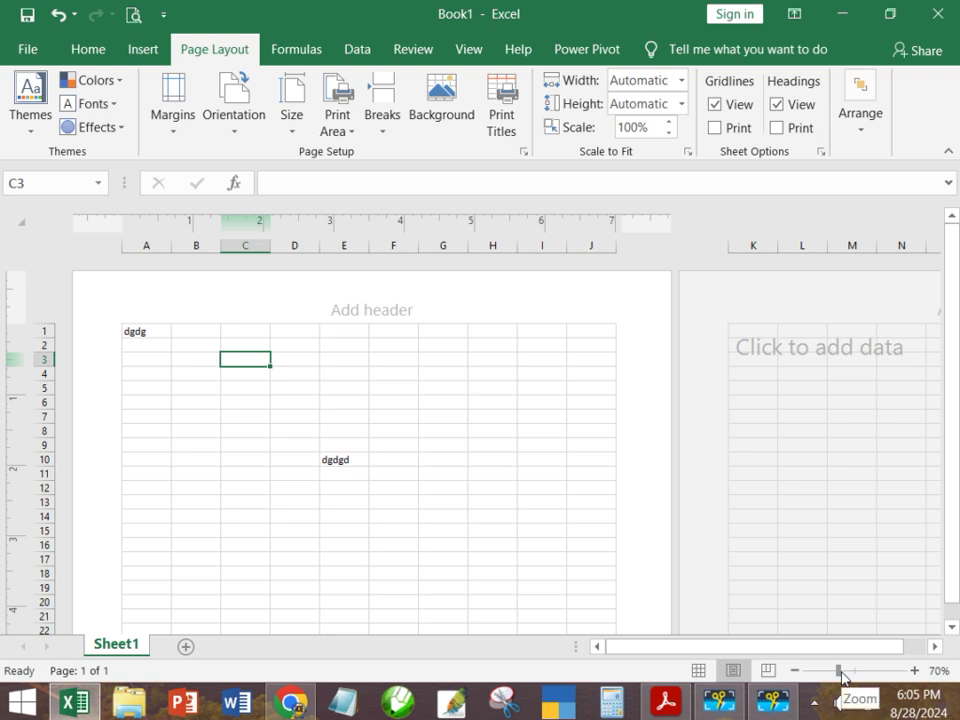
Step: Raise the worksheet's zoom to about 105% and reduce it to 78%
left_click_drag(841, 678, 856, 678)
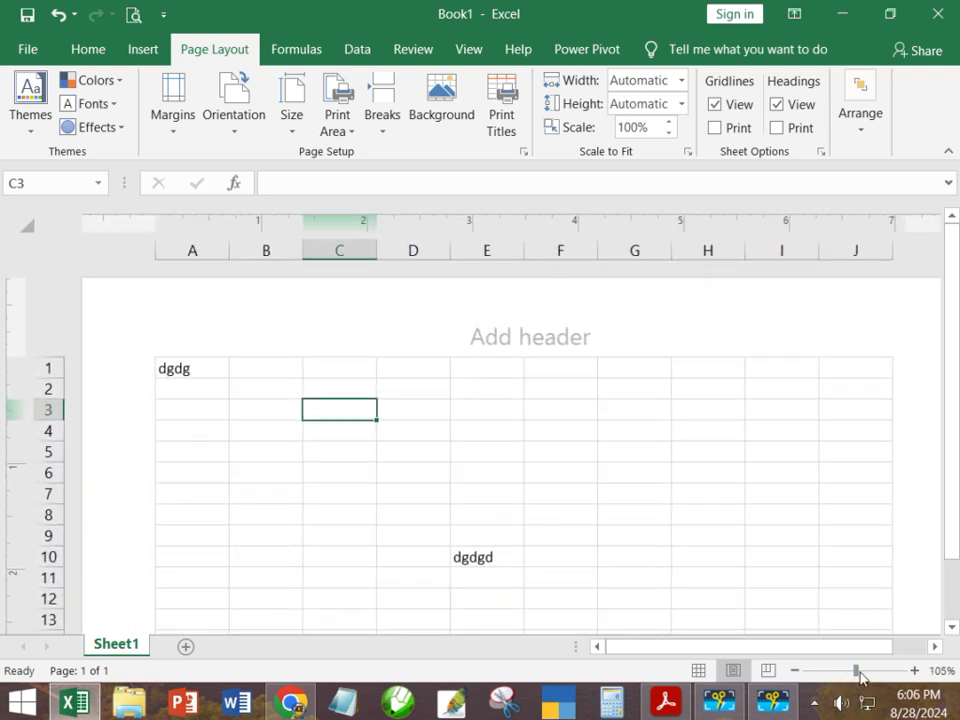
left_click(828, 670)
left_click(828, 669)
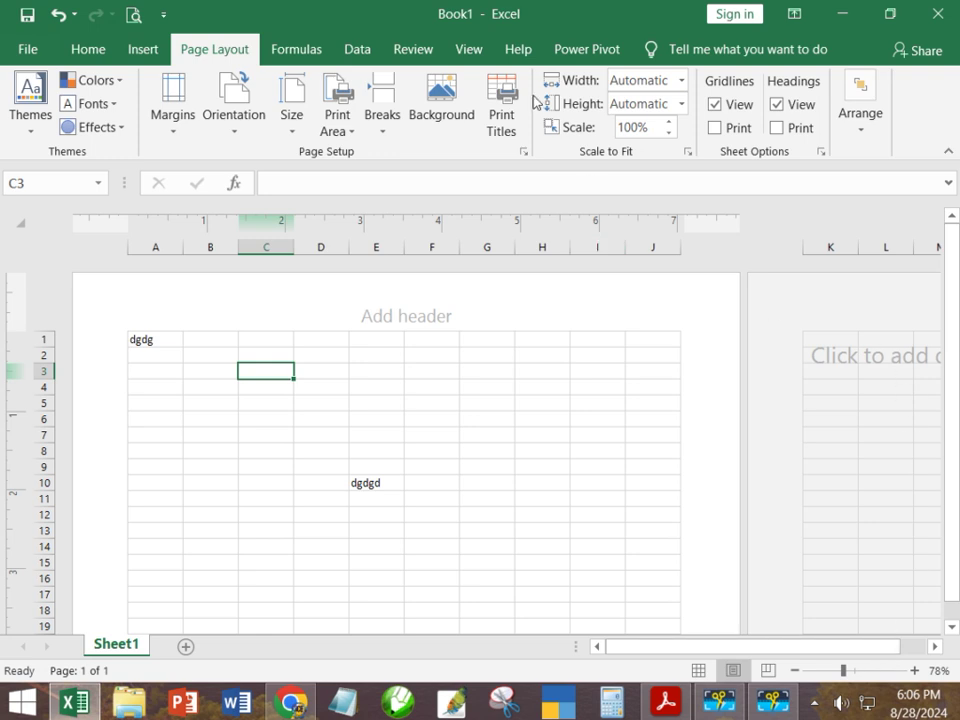
Step: Return the worksheet to 100% zoom and set its magnification to 50%
left_click(464, 49)
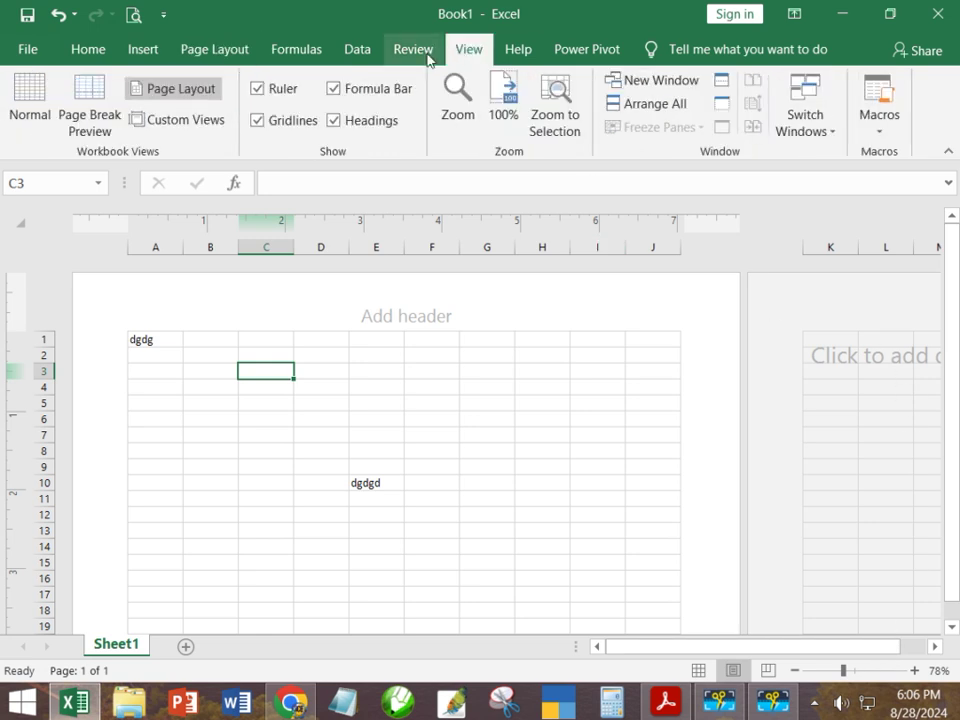
left_click(499, 118)
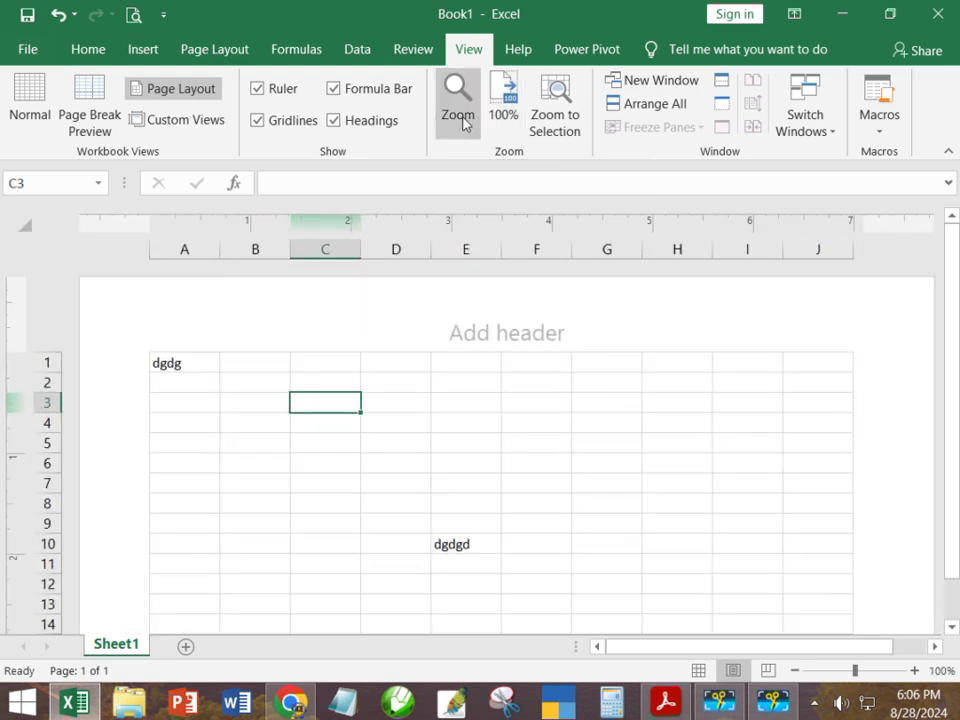
left_click(463, 120)
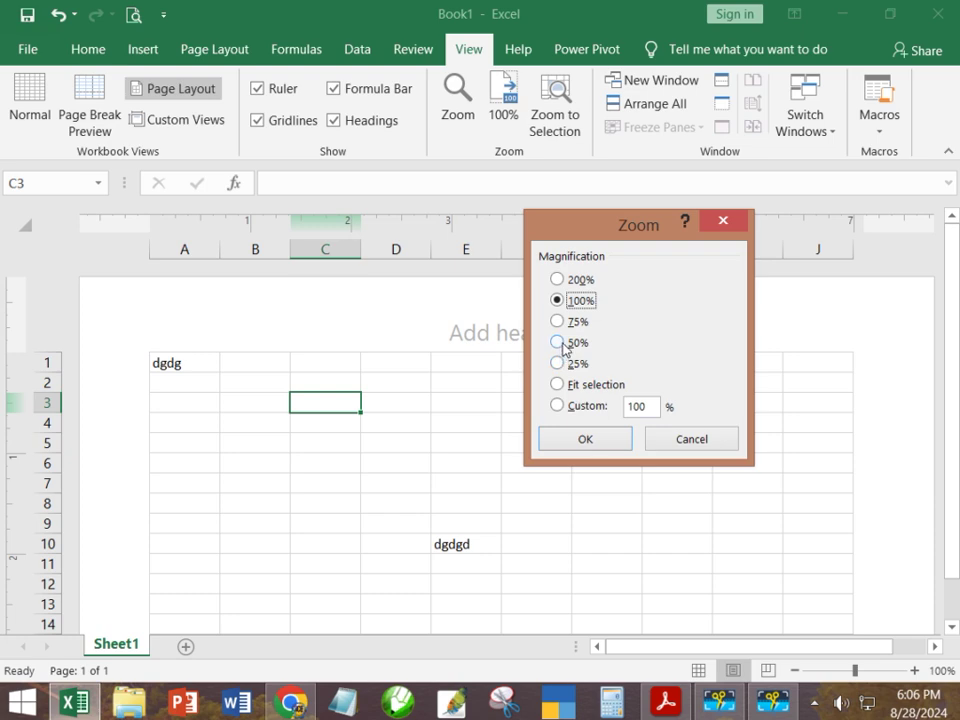
left_click(565, 342)
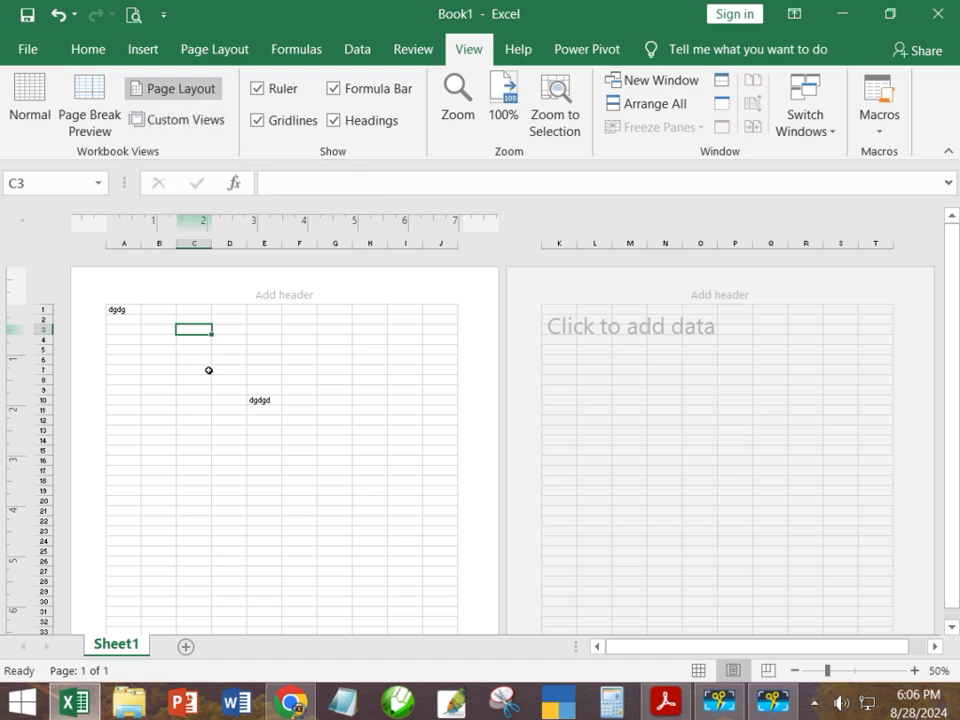
Step: Raise the worksheet's zoom to 130% and save it as a custom view named "my view"
scroll(260, 414, "up", 4)
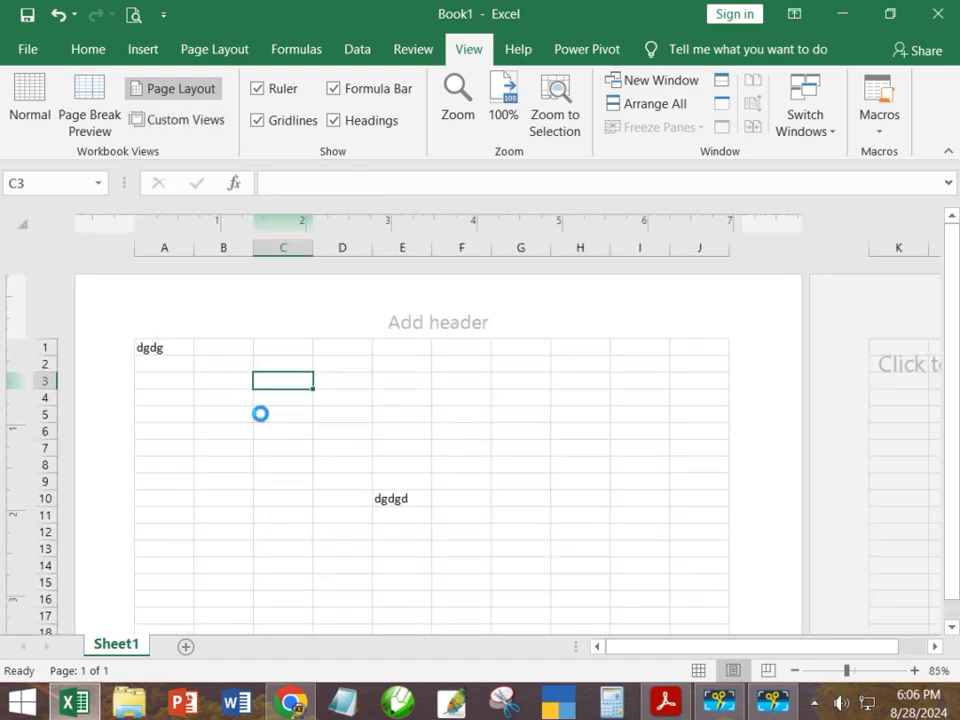
scroll(260, 414, "up", 2)
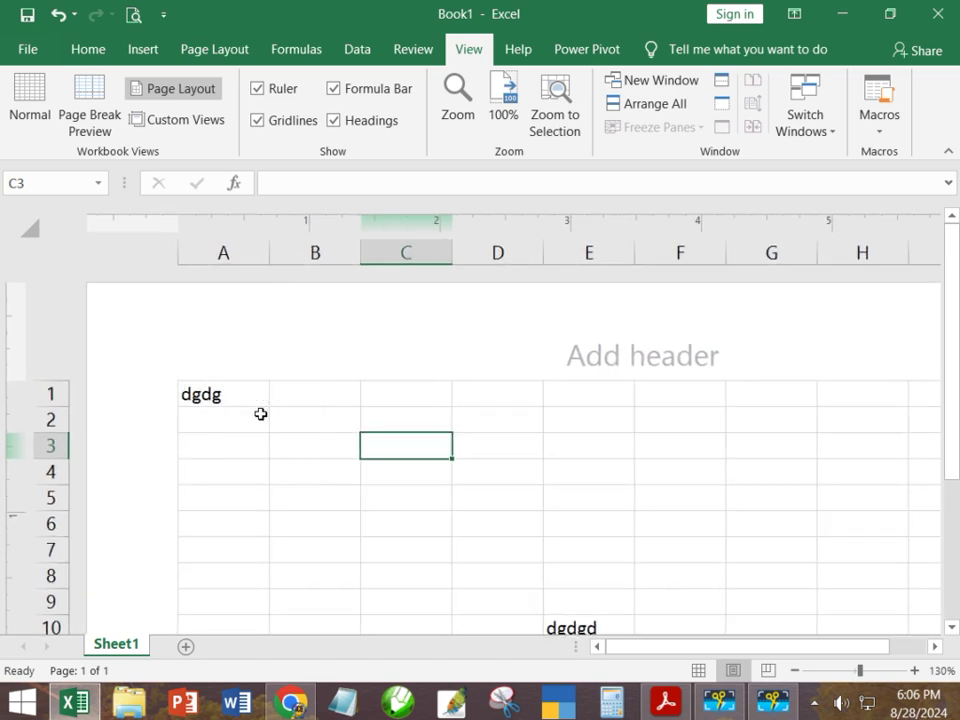
left_click(172, 122)
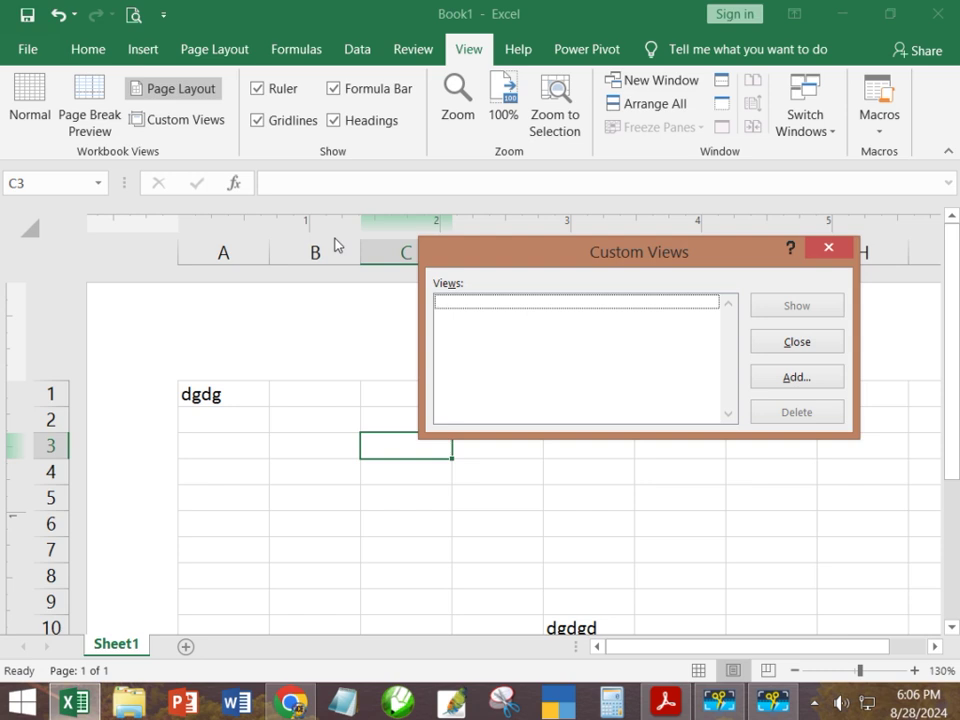
left_click(797, 378)
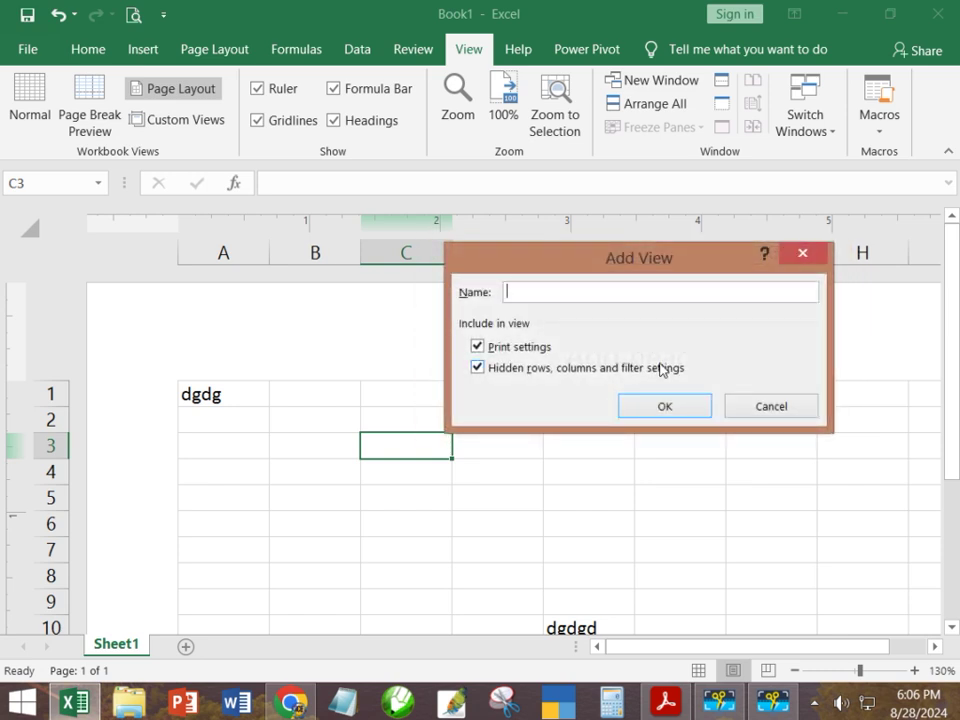
type("my view")
key("Return")
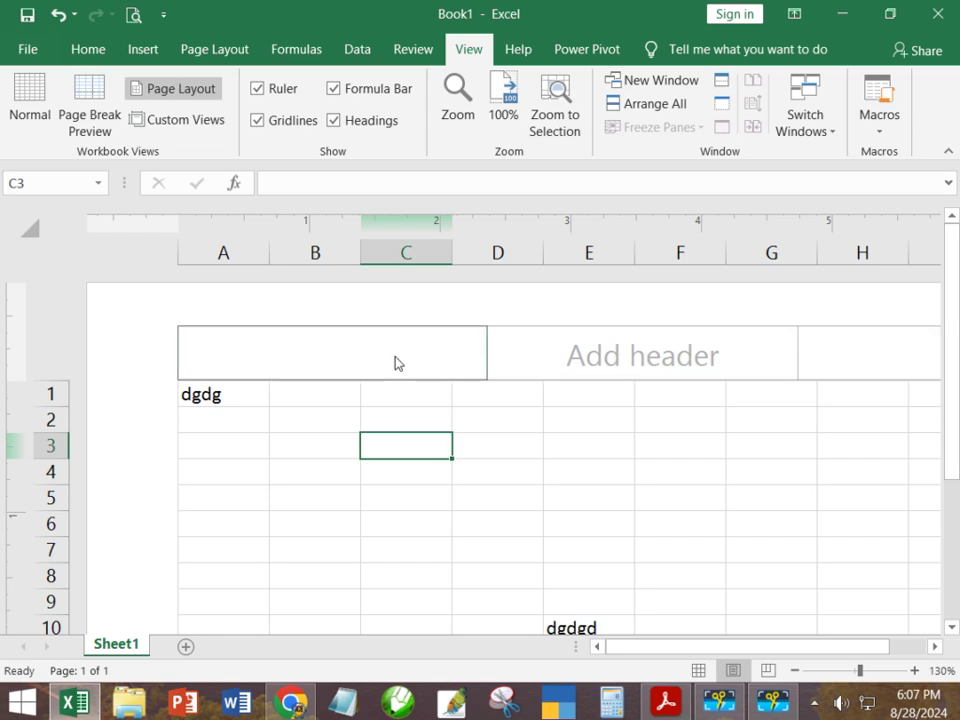
Step: Change the worksheet's zoom to 85% and restore the saved custom view "my view"
scroll(395, 356, "down", 2, "ctrl")
scroll(395, 356, "down", 5, "ctrl")
scroll(395, 356, "up", 4, "ctrl")
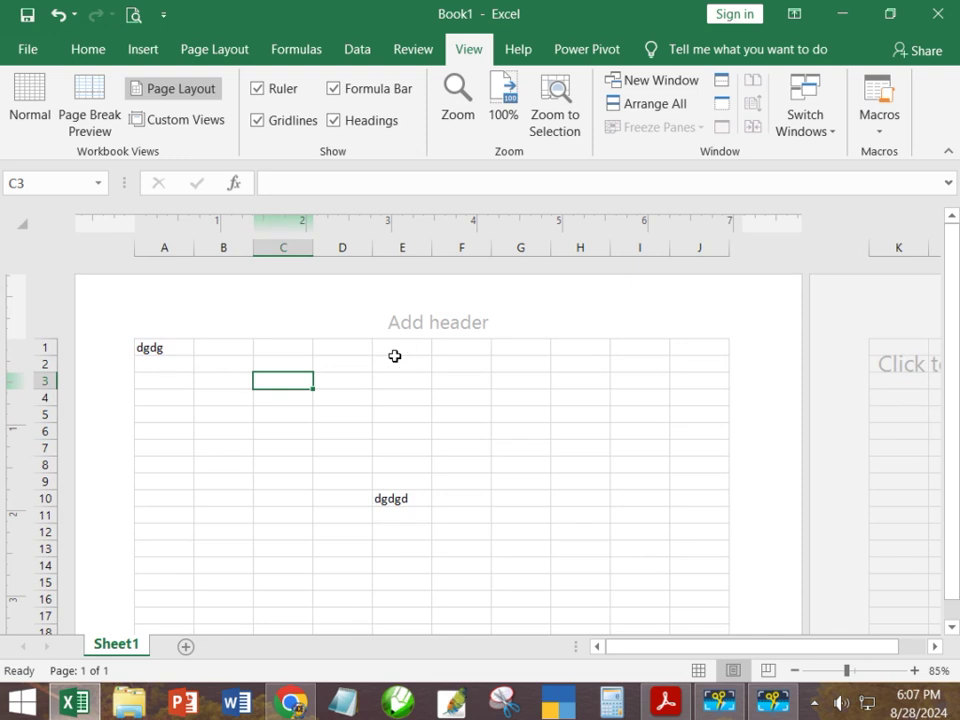
left_click(162, 122)
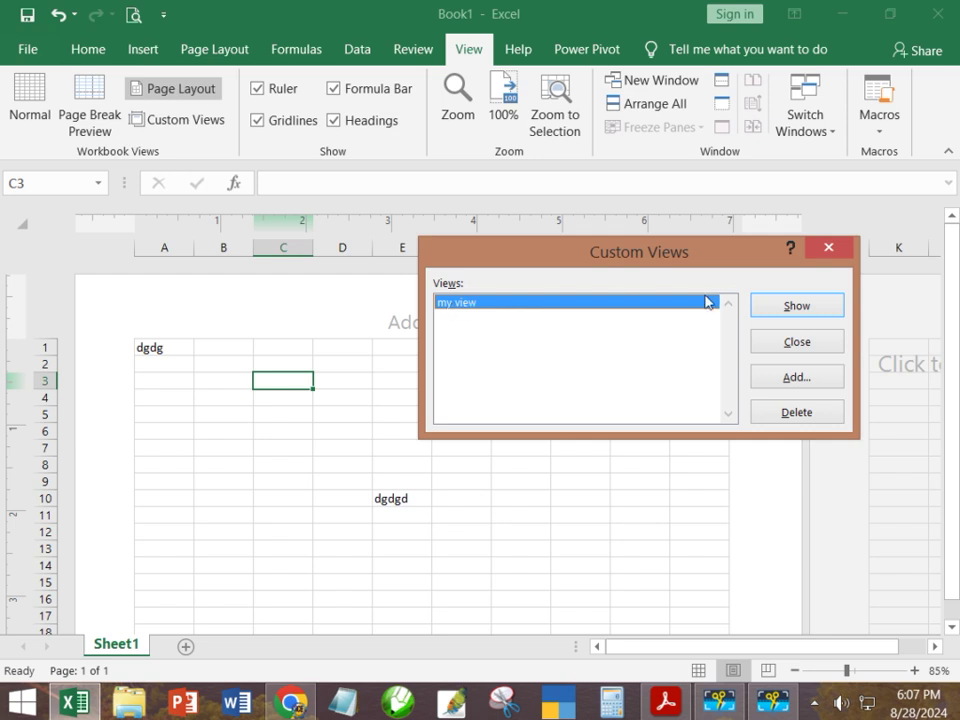
left_click(803, 314)
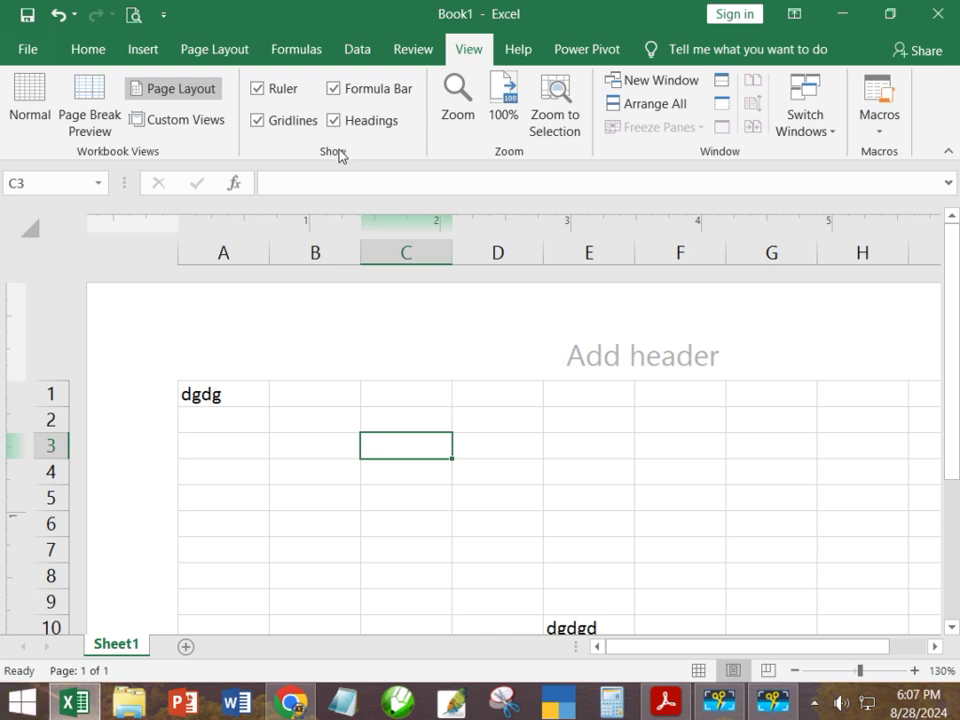
Step: Switch the display of the ruler, formula bar, gridlines and headings off and back on, one after another
left_click(257, 90)
left_click(257, 90)
left_click(334, 89)
left_click(334, 89)
left_click(334, 89)
left_click(334, 89)
left_click(334, 89)
left_click(334, 89)
left_click(258, 123)
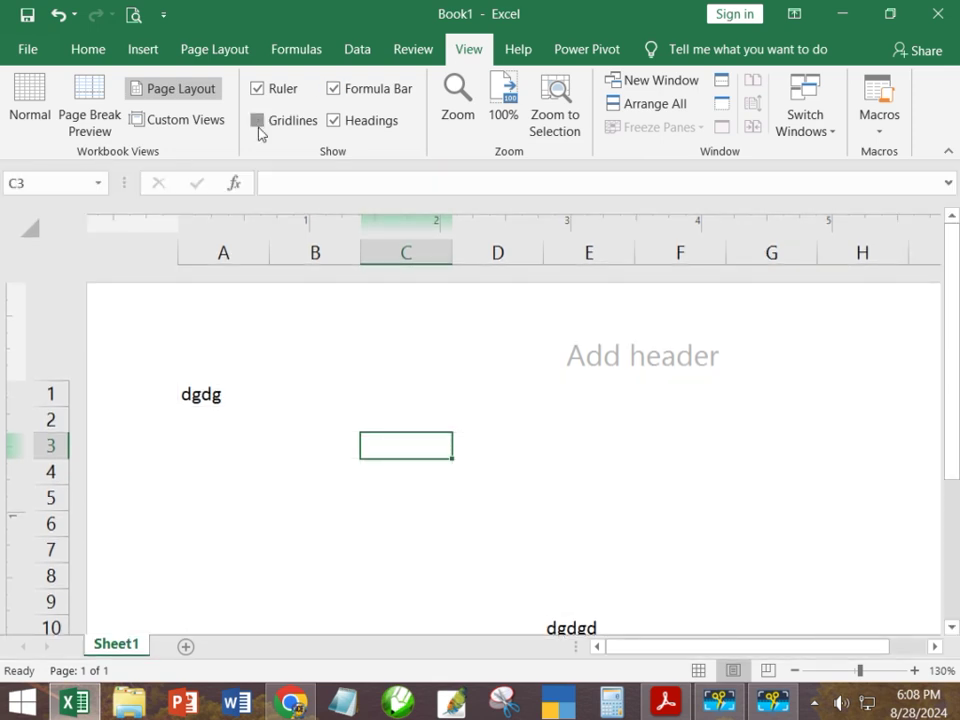
left_click(258, 124)
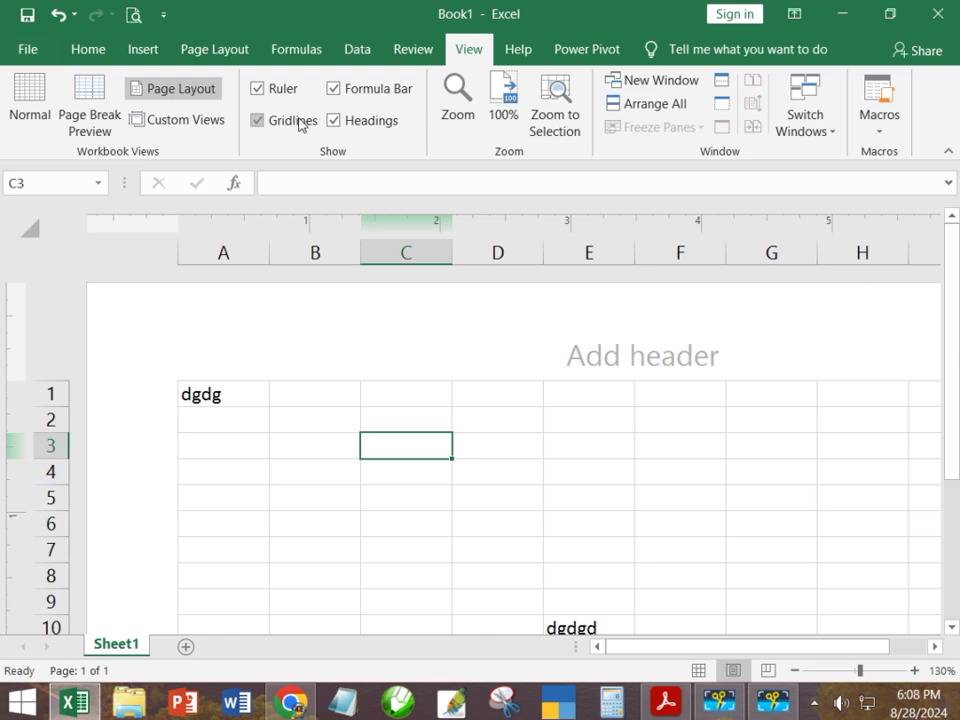
left_click(334, 121)
left_click(334, 121)
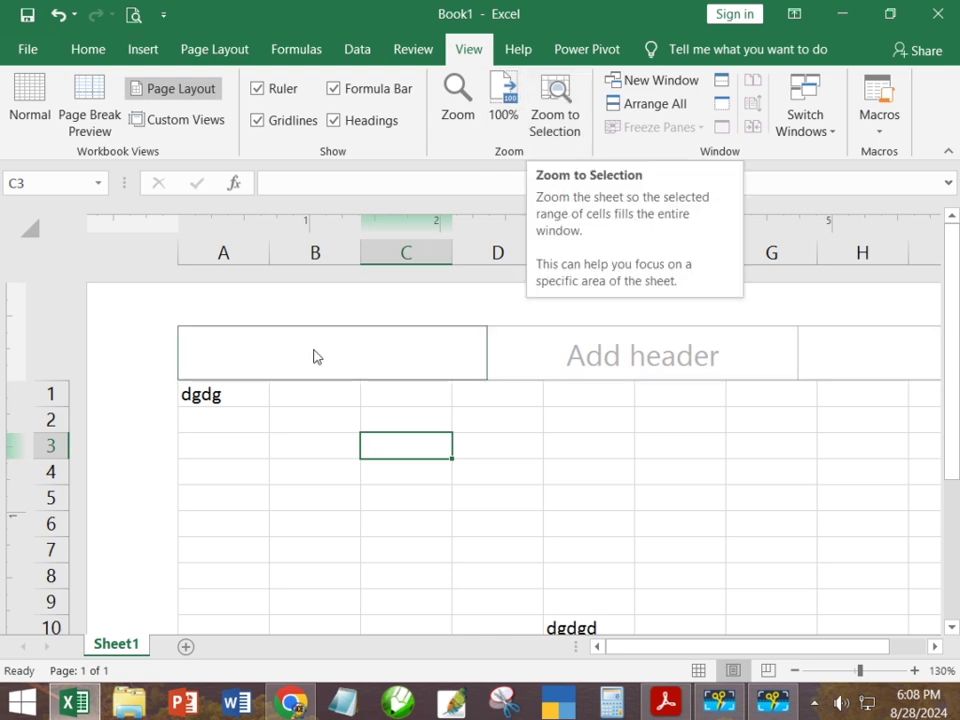
Step: Zoom the sheet to the selected range A1:E5 and reduce the zoom to 55%
left_click(245, 392)
left_click_drag(304, 405, 572, 509)
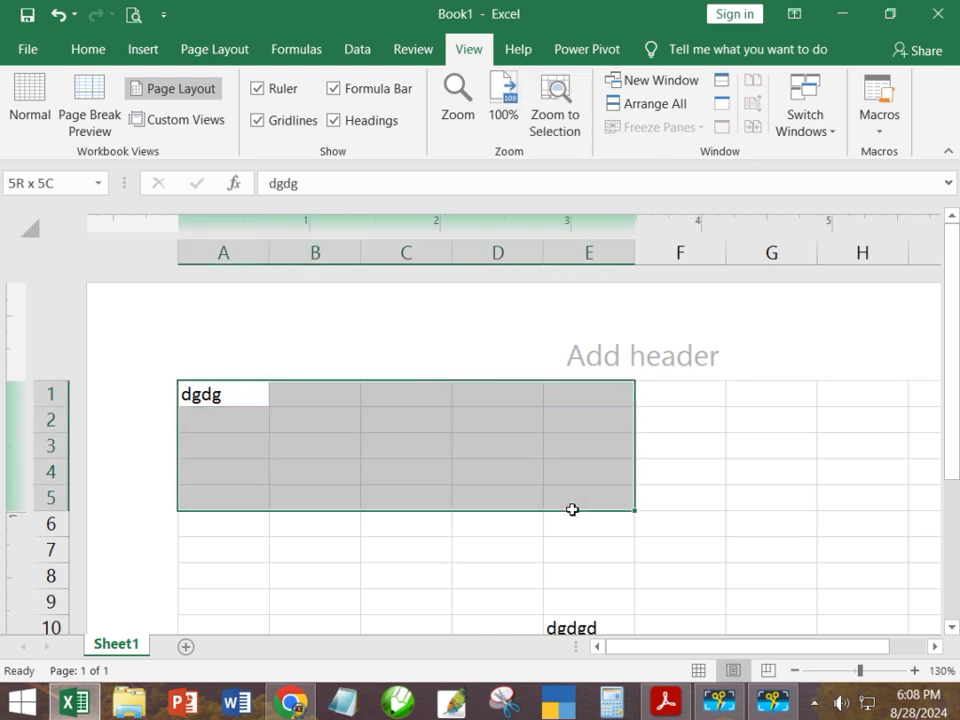
left_click(550, 126)
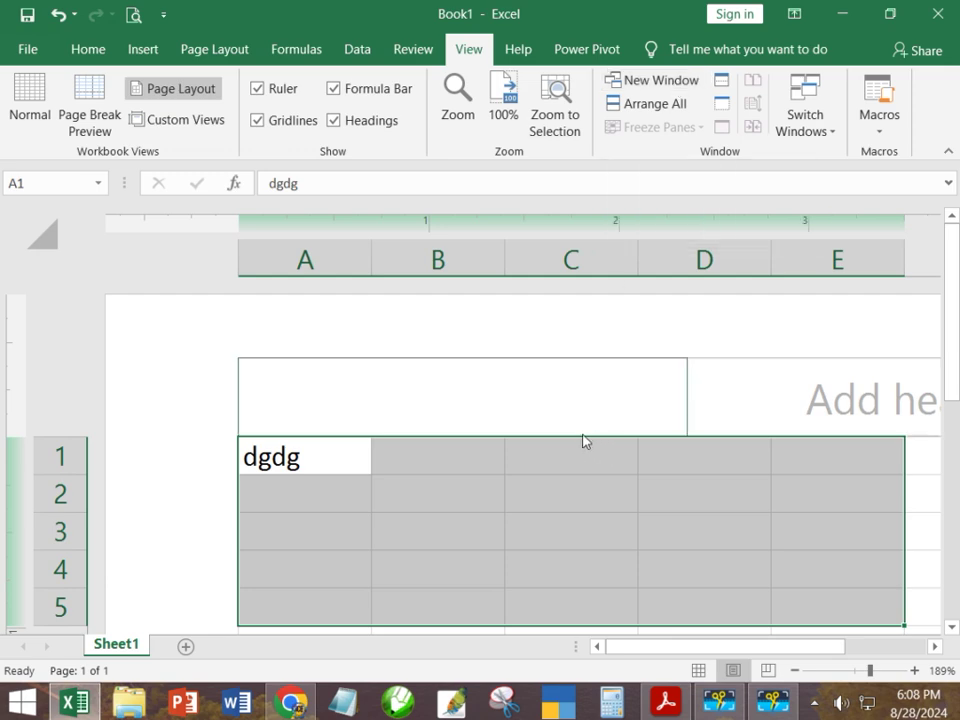
scroll(467, 438, "down", 6)
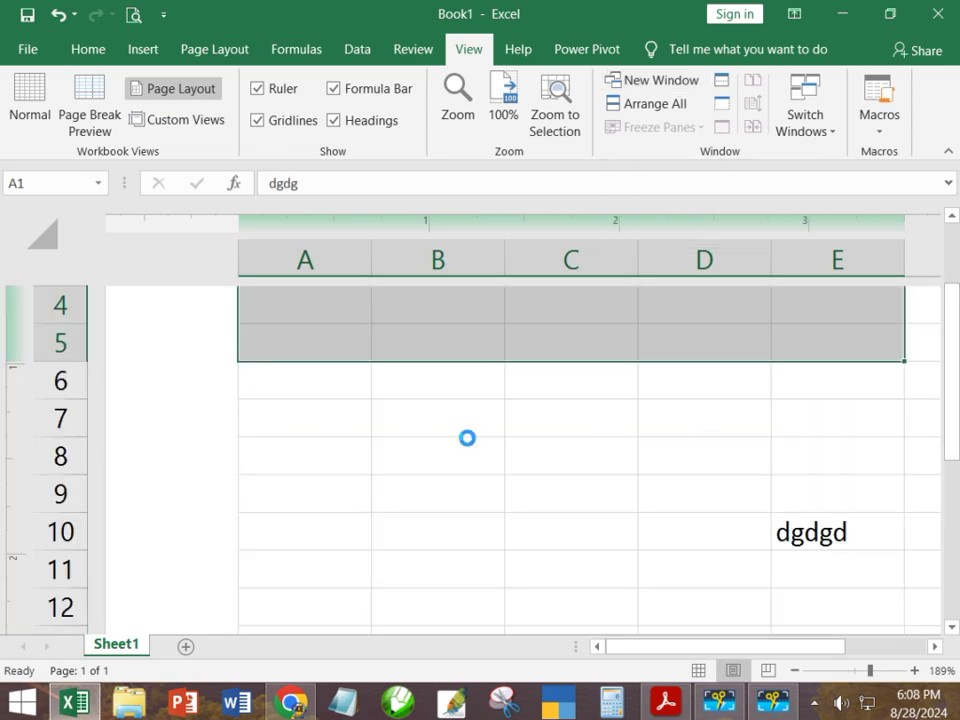
scroll(467, 438, "up", 3)
scroll(467, 438, "down", 6)
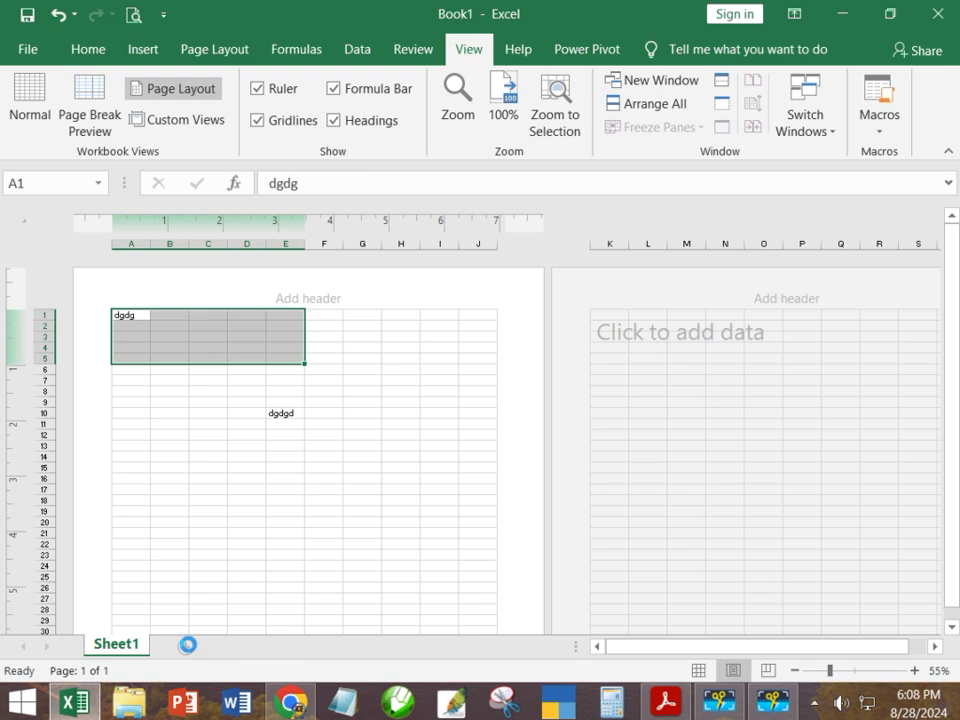
Step: Add two new worksheets, Sheet2 and Sheet3, and enter "asdfasdf" in cell A1 of Sheet3
left_click(187, 645)
left_click(251, 647)
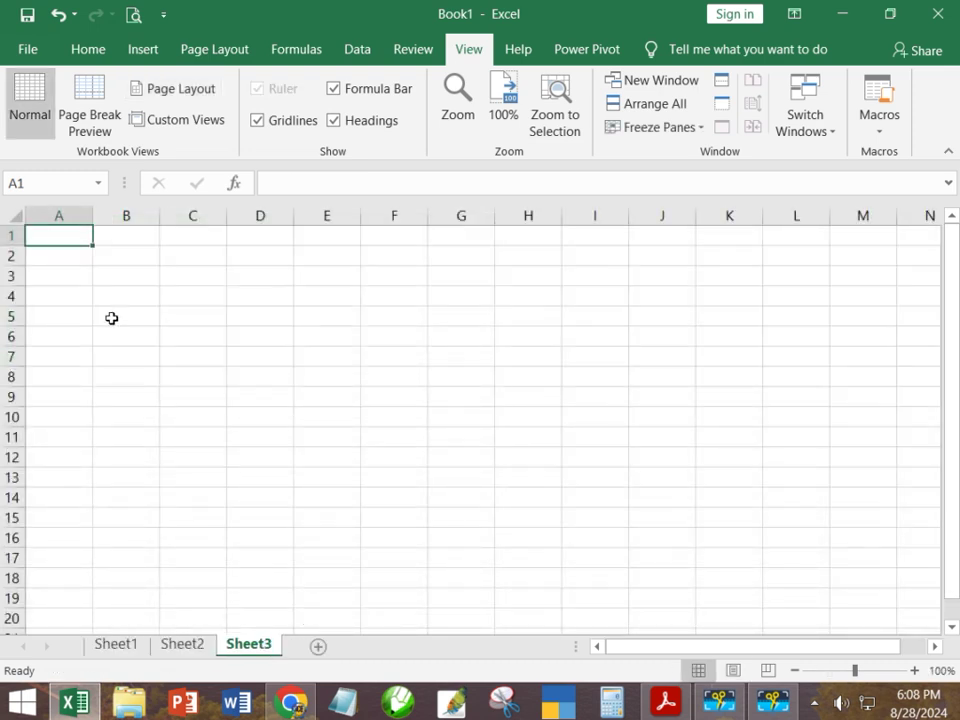
type("asdfasdf")
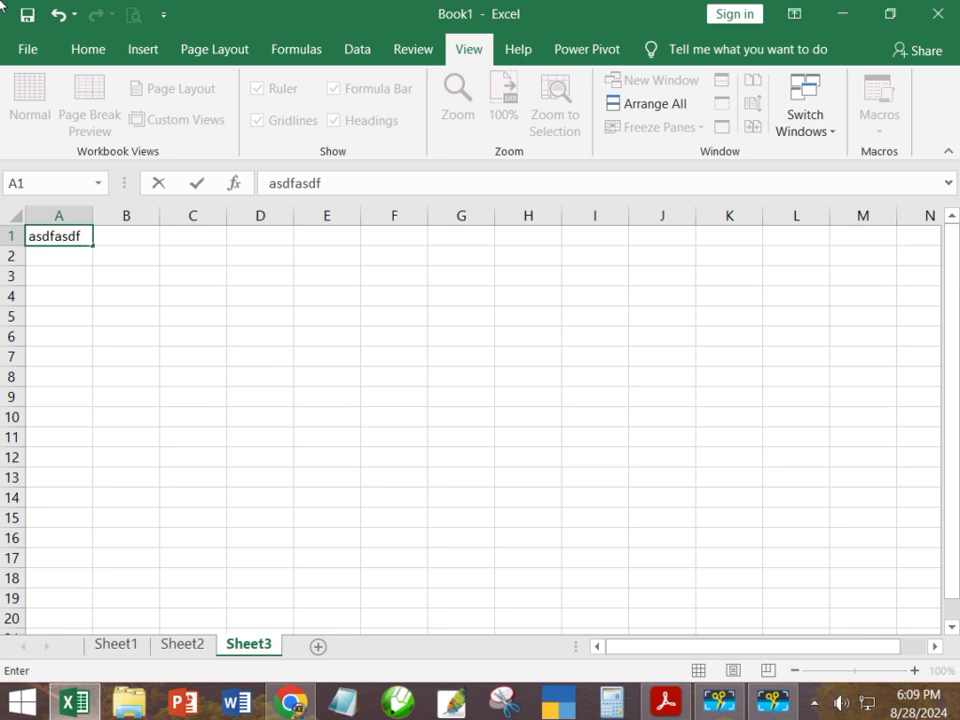
Step: Compare the contents of Sheet1 and Sheet3, ending on Sheet3
left_click(136, 648)
left_click(234, 649)
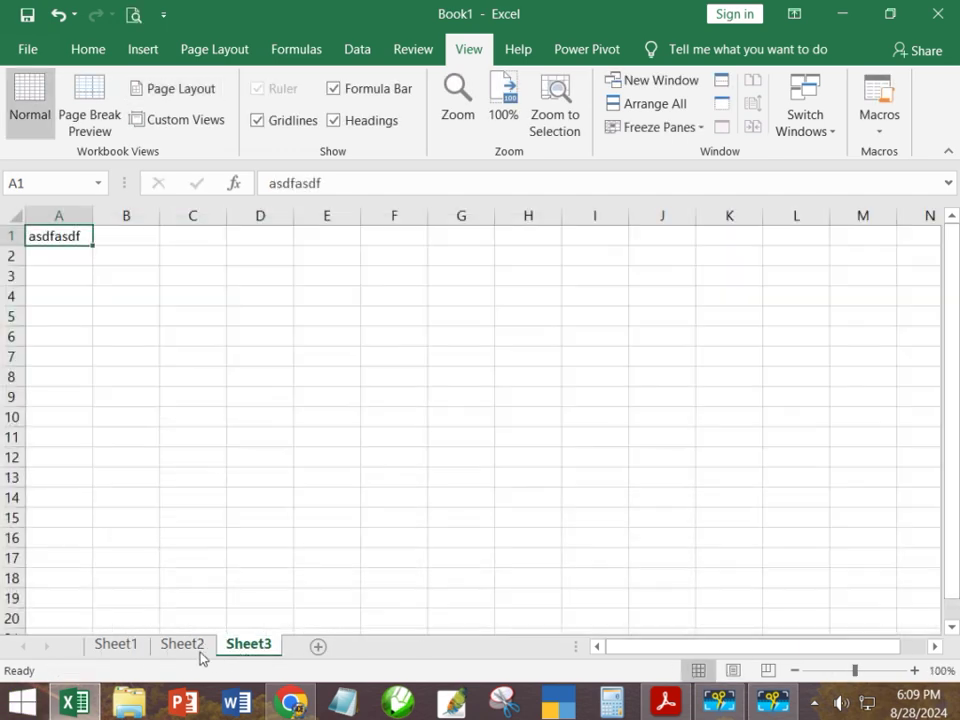
left_click(140, 650)
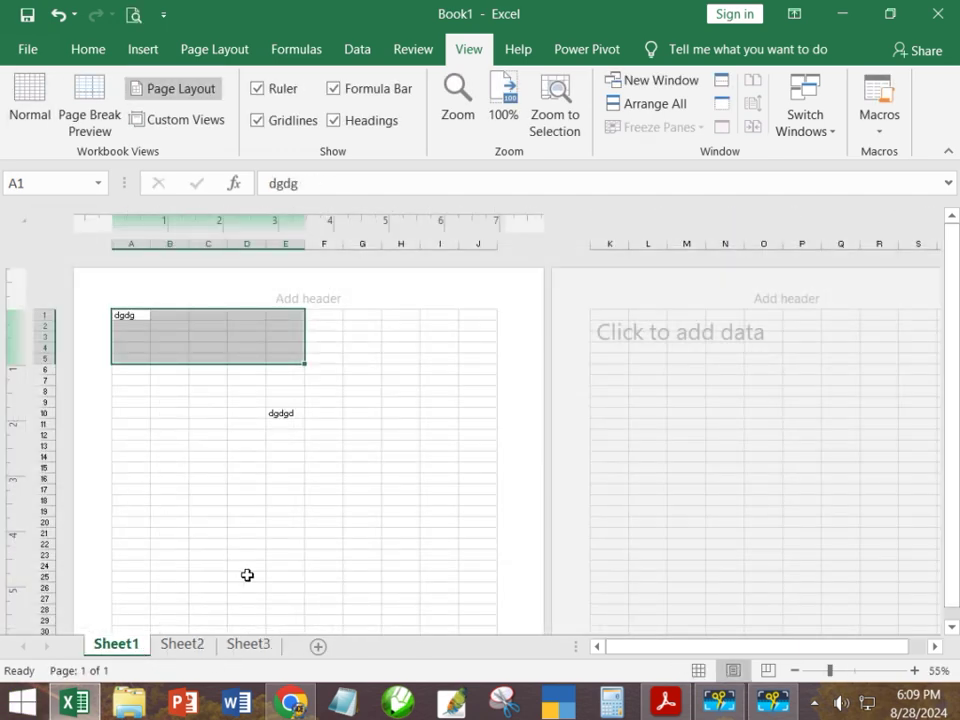
left_click(258, 645)
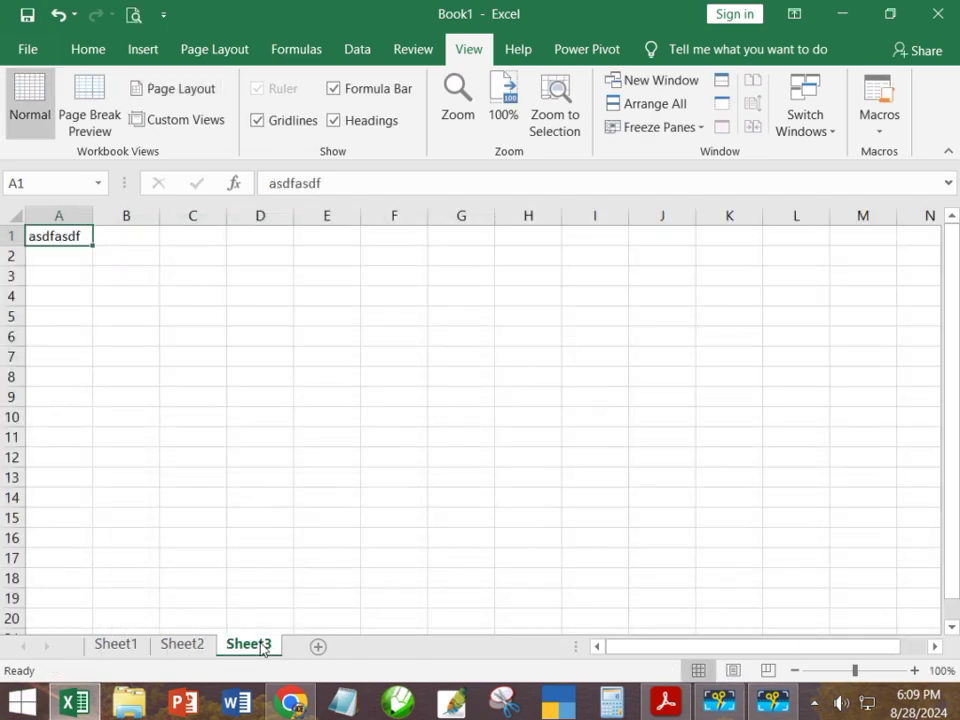
Step: Open a second window of the workbook, move it as a floating window over the first and maximize it
left_click(669, 88)
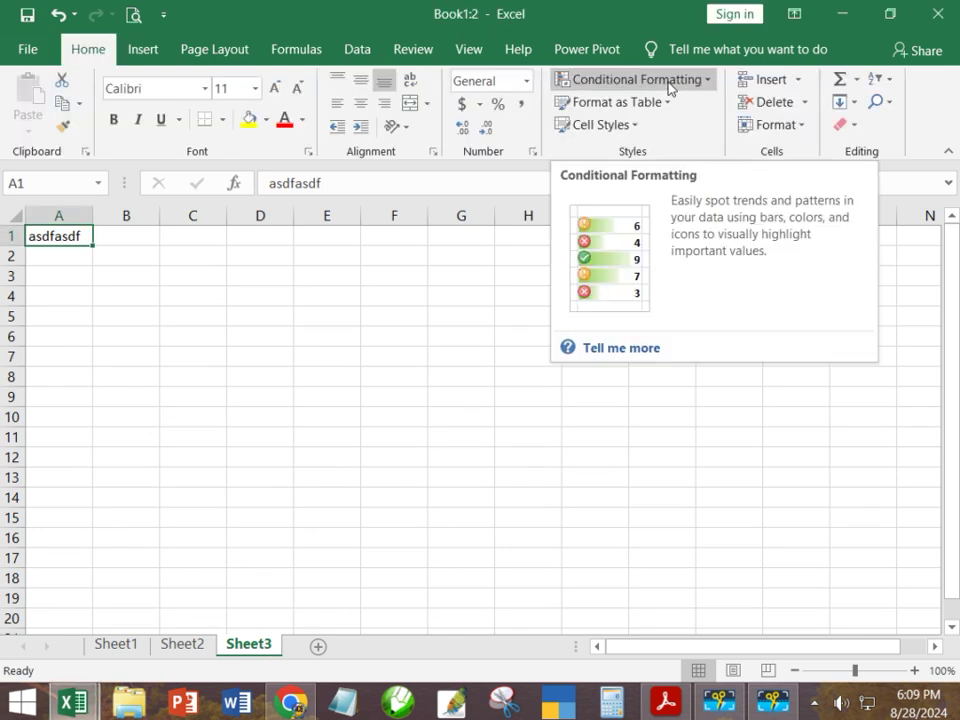
double_click(401, 17)
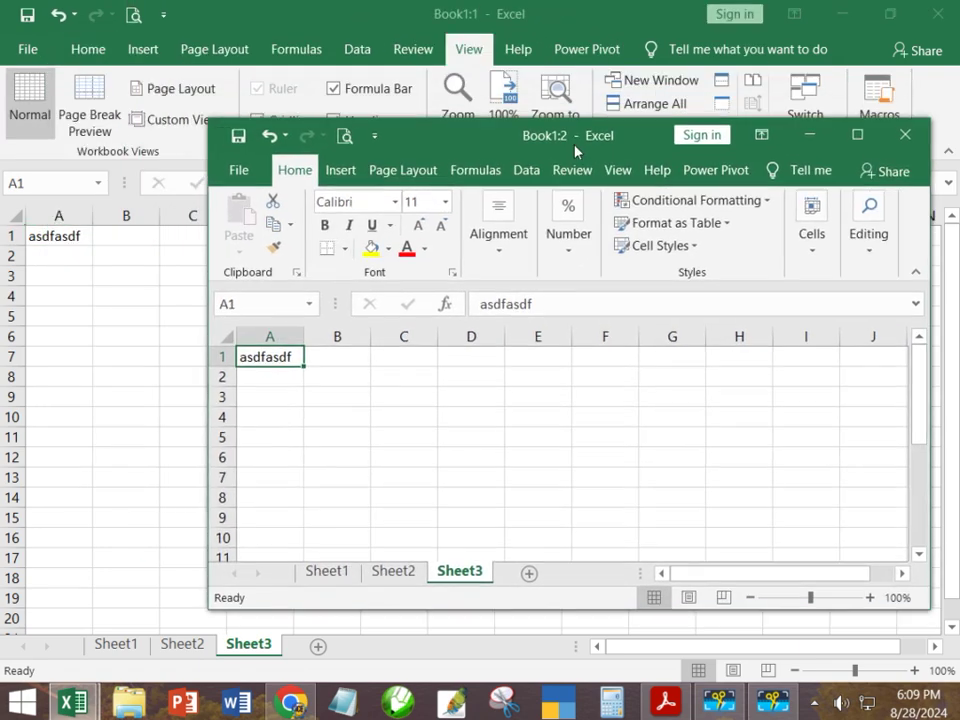
left_click_drag(576, 150, 452, 107)
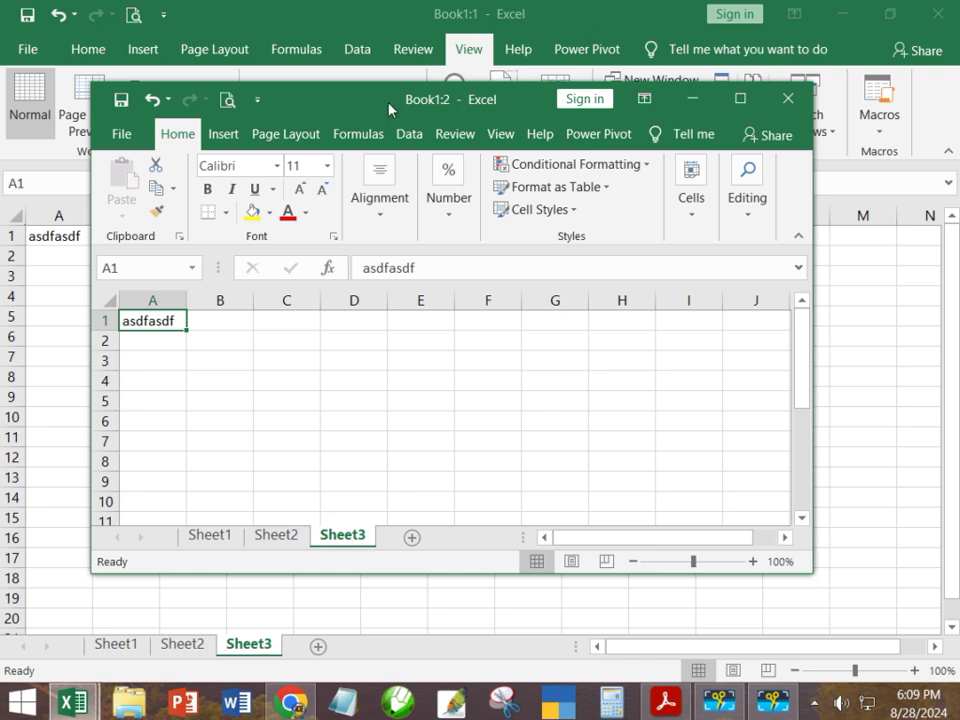
double_click(346, 113)
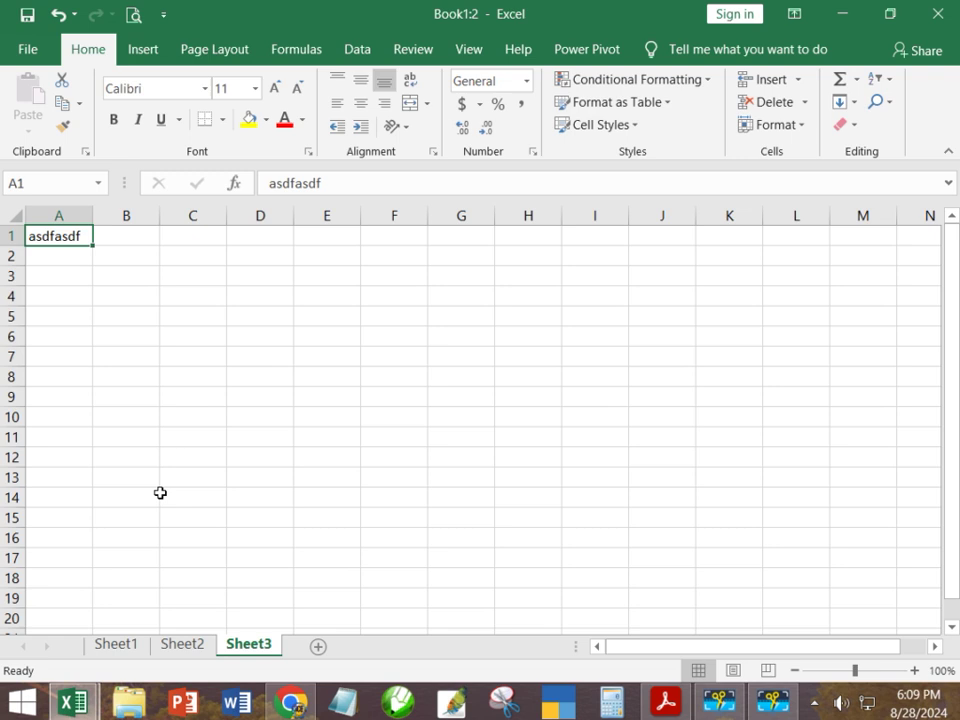
Step: Switch to the workbook's first window, Book1:1
left_click(461, 49)
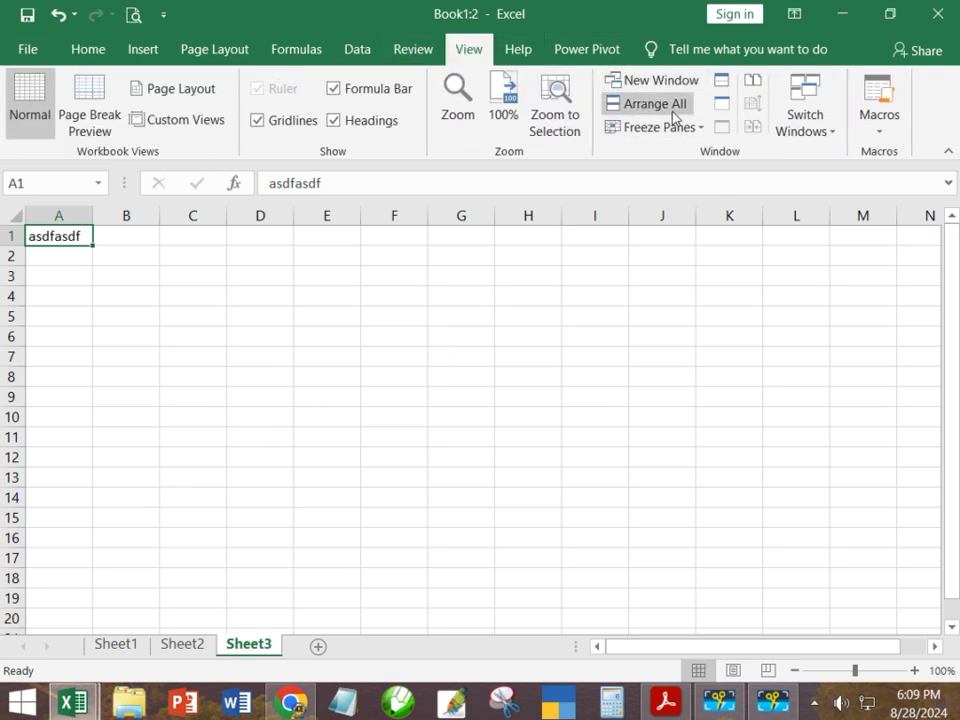
left_click(812, 140)
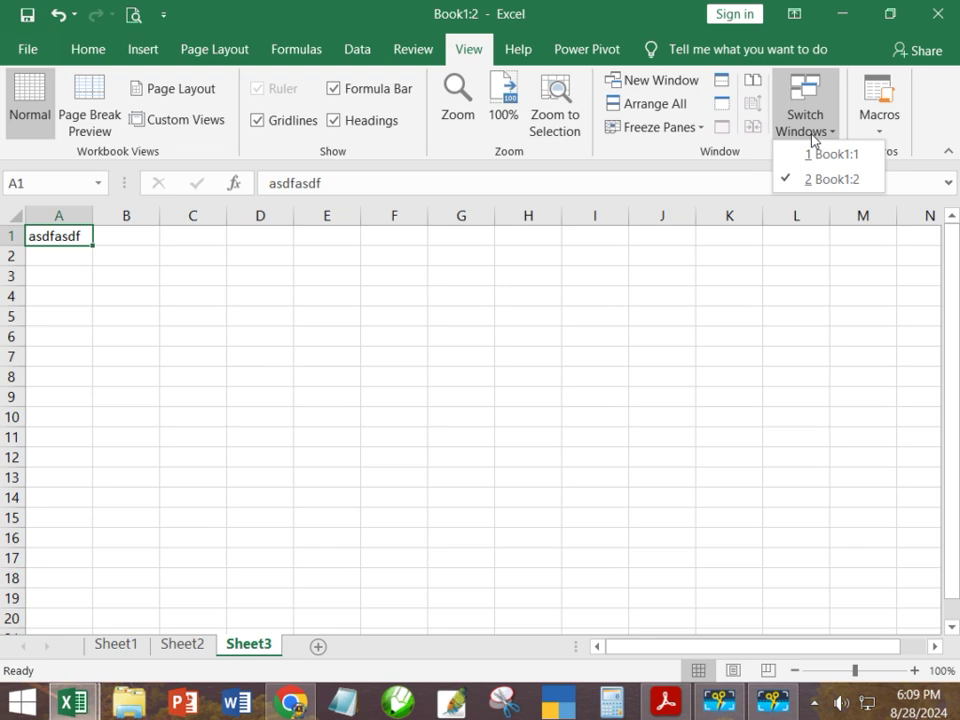
left_click(810, 155)
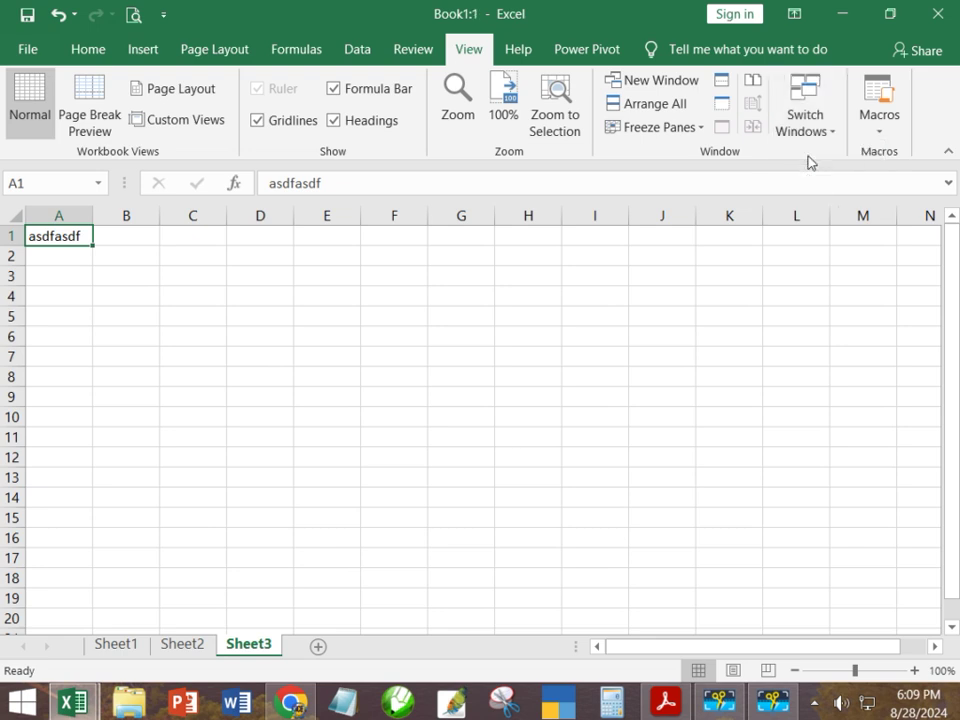
Step: On Sheet1, enter "sdgsdg" in C5, "sdg" in C9, "fg" in D20 and "sdfgdf" in H24
left_click(145, 632)
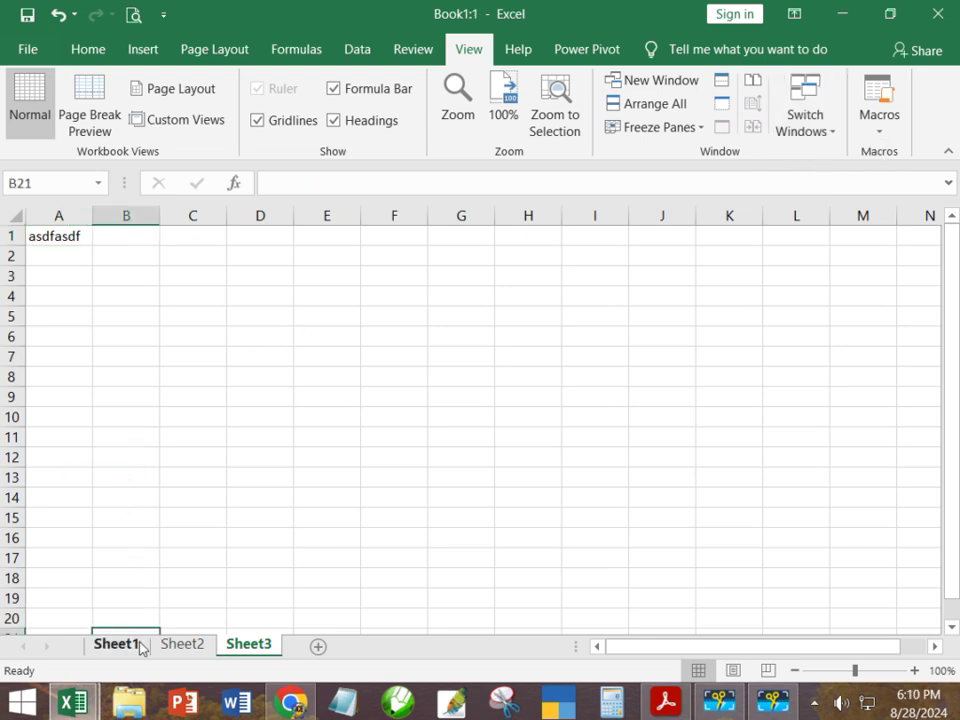
left_click(141, 645)
left_click(193, 357)
type("sdgsdg")
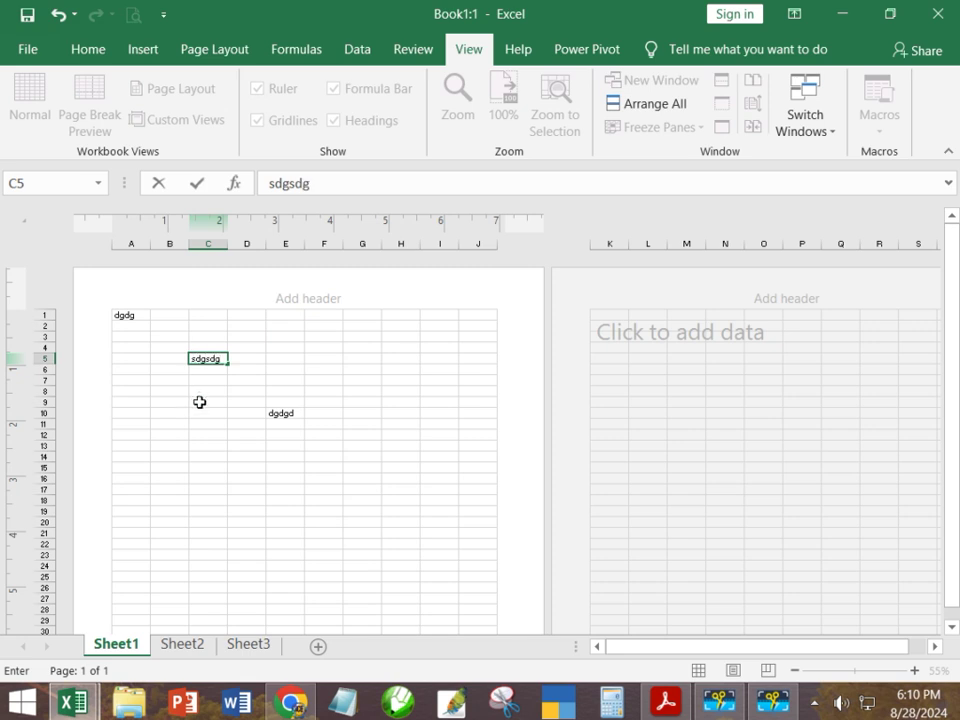
left_click(199, 401)
type("sdg")
left_click(236, 519)
type("fg")
left_click(386, 564)
type("sdfgdf")
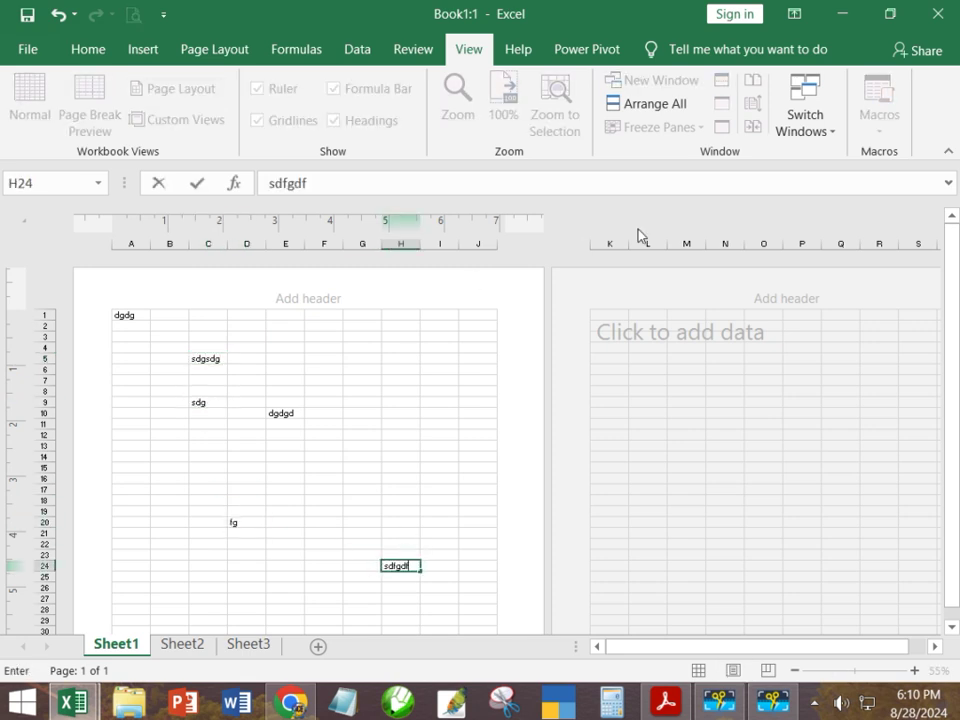
Step: Switch to the Book1:2 window and arrange all open workbook windows vertically
left_click(812, 128)
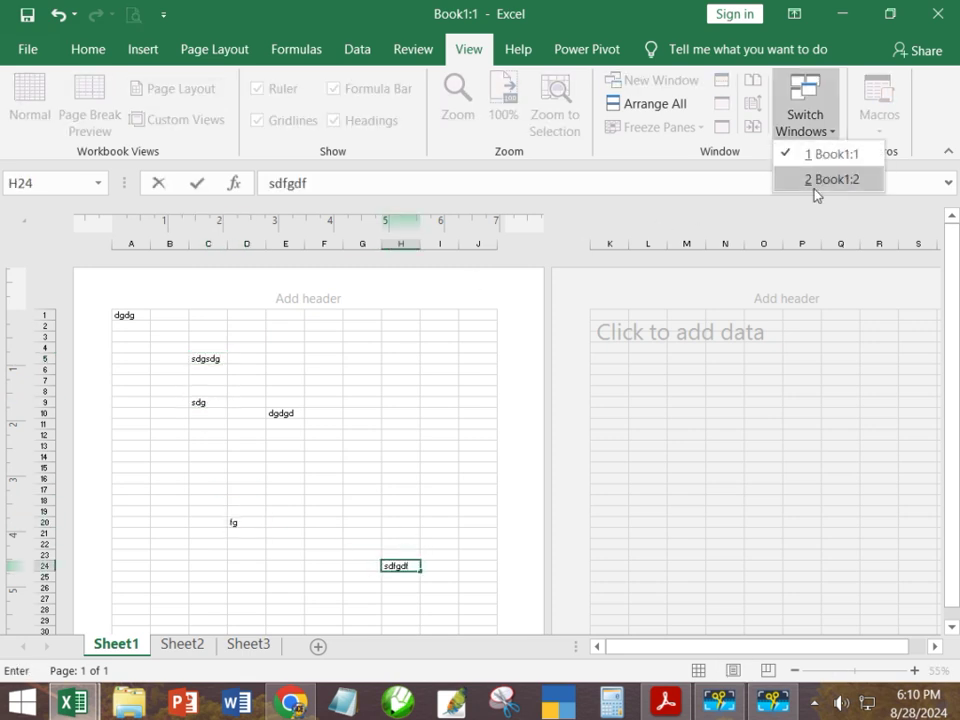
left_click(816, 188)
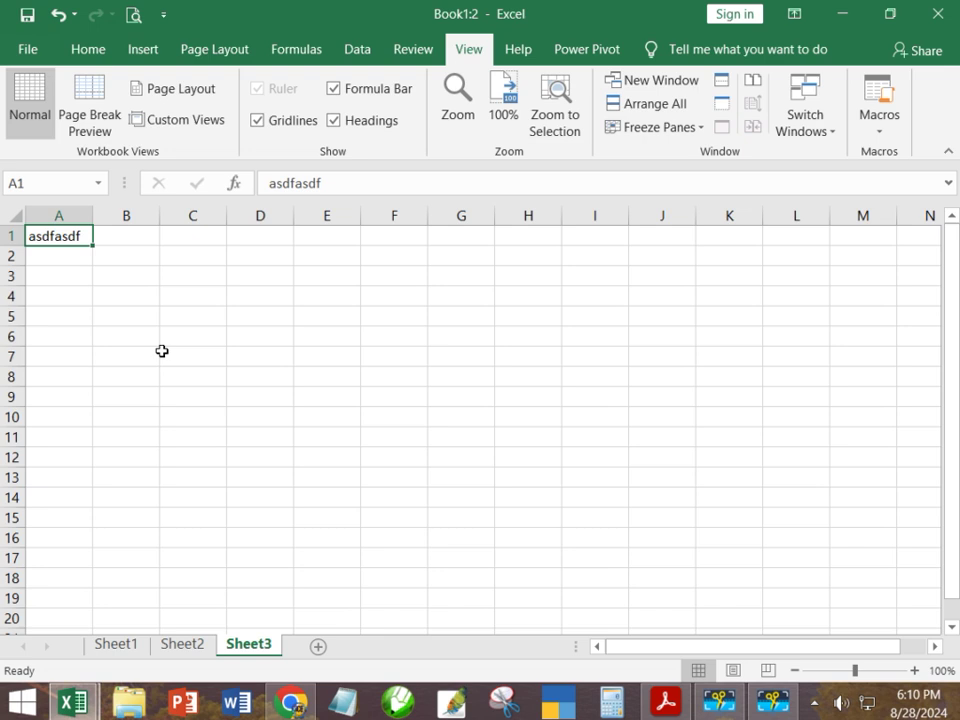
left_click(677, 106)
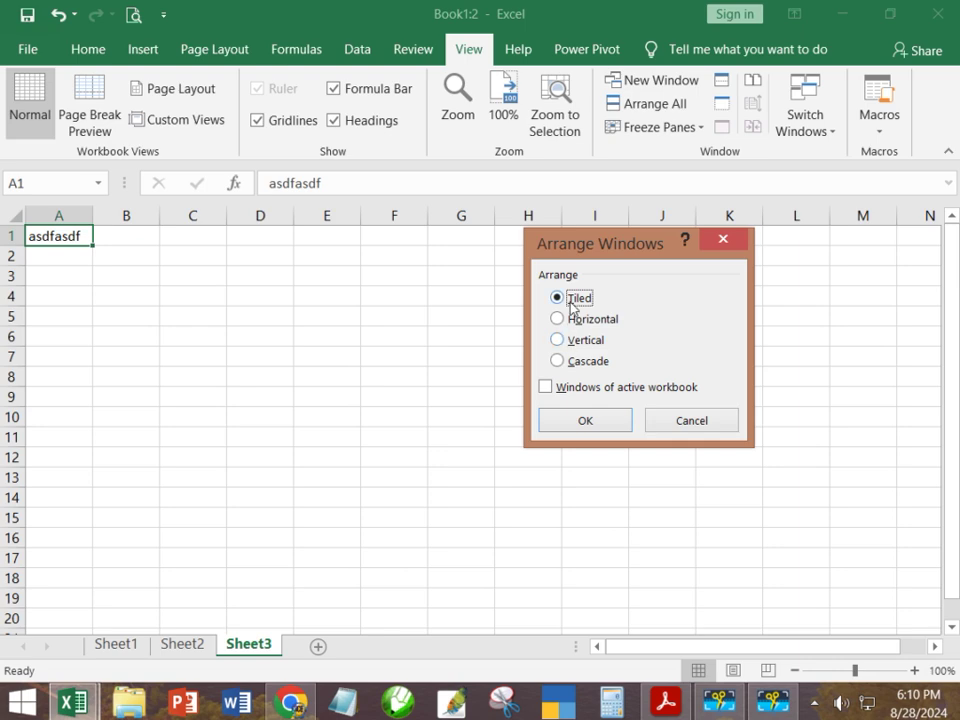
left_click(558, 340)
left_click(590, 419)
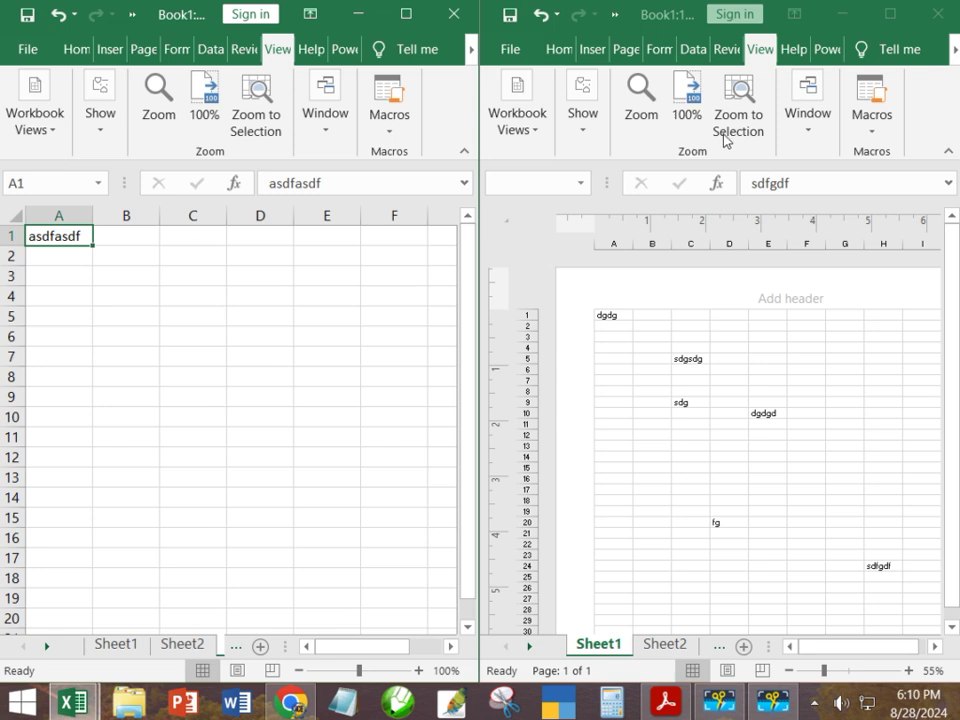
Step: Close the Book1:2 window and maximize the remaining workbook window
left_click(328, 135)
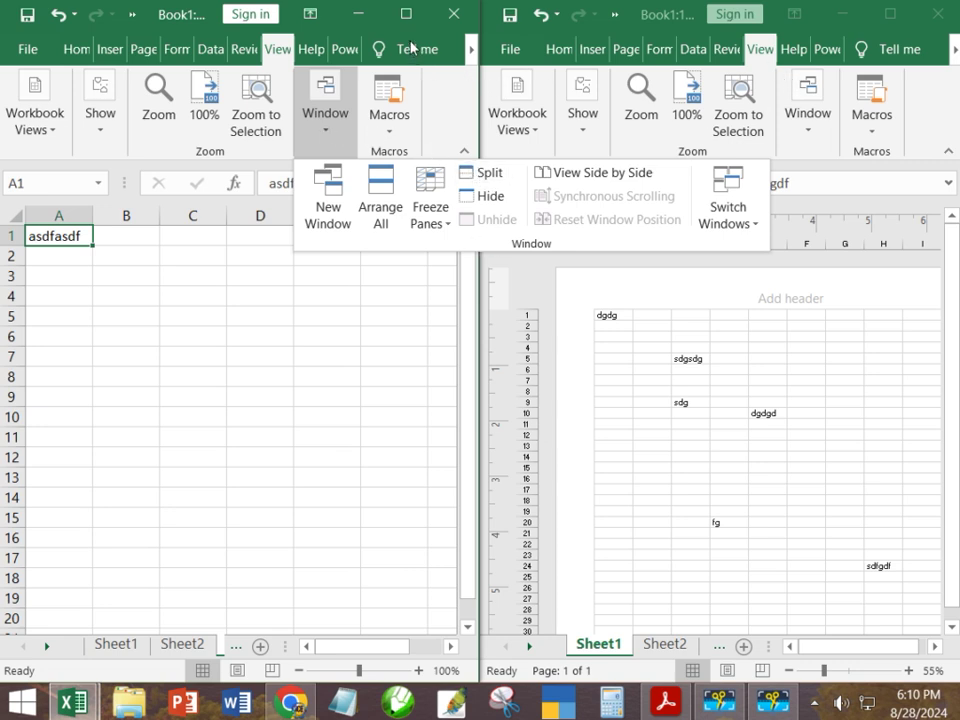
left_click(450, 12)
left_click(452, 14)
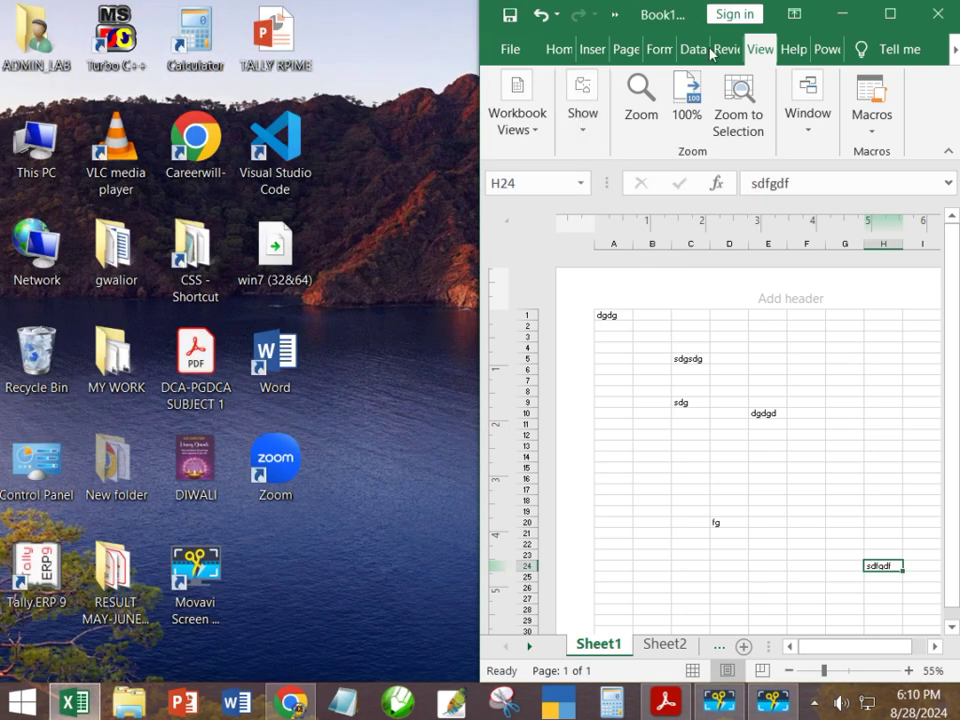
left_click(887, 16)
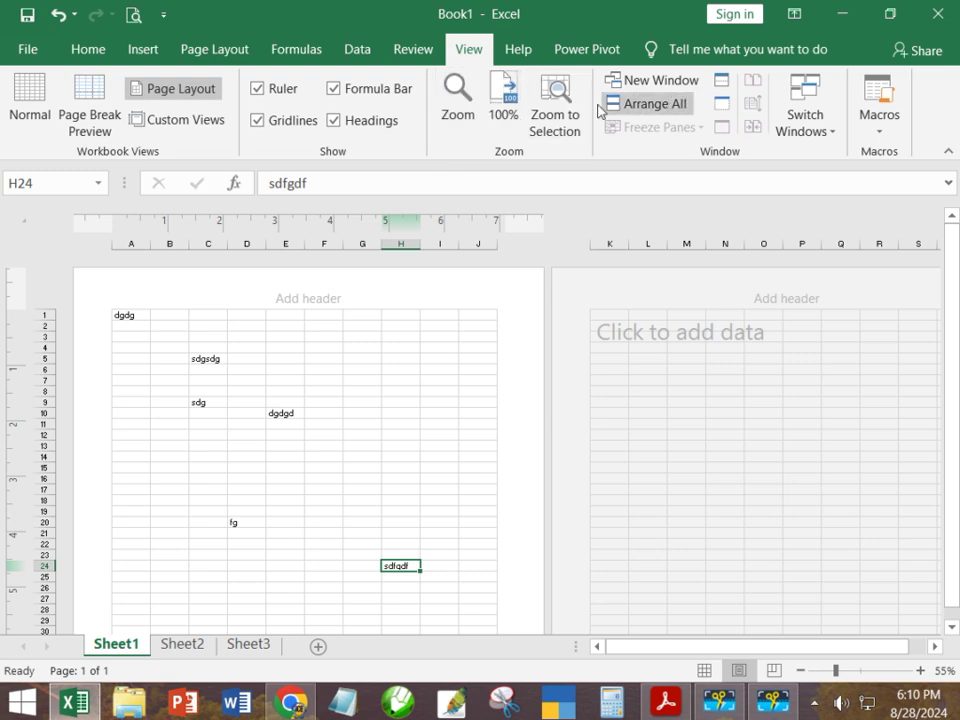
Step: Split Sheet1 into panes at cell H24 and browse further rows in the lower panes
left_click(726, 82)
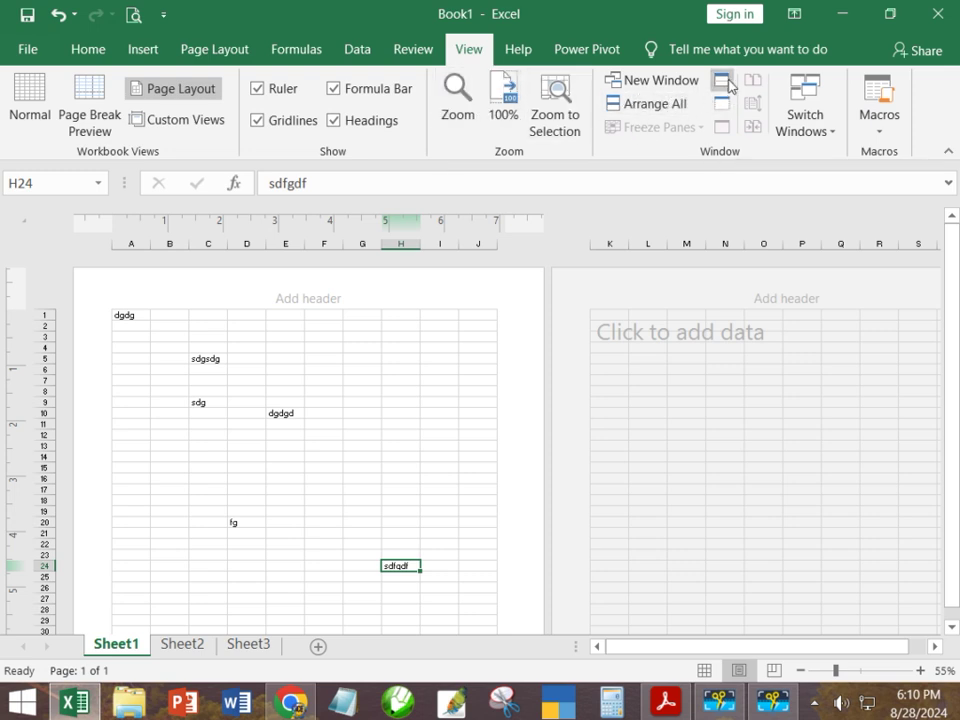
left_click(457, 569)
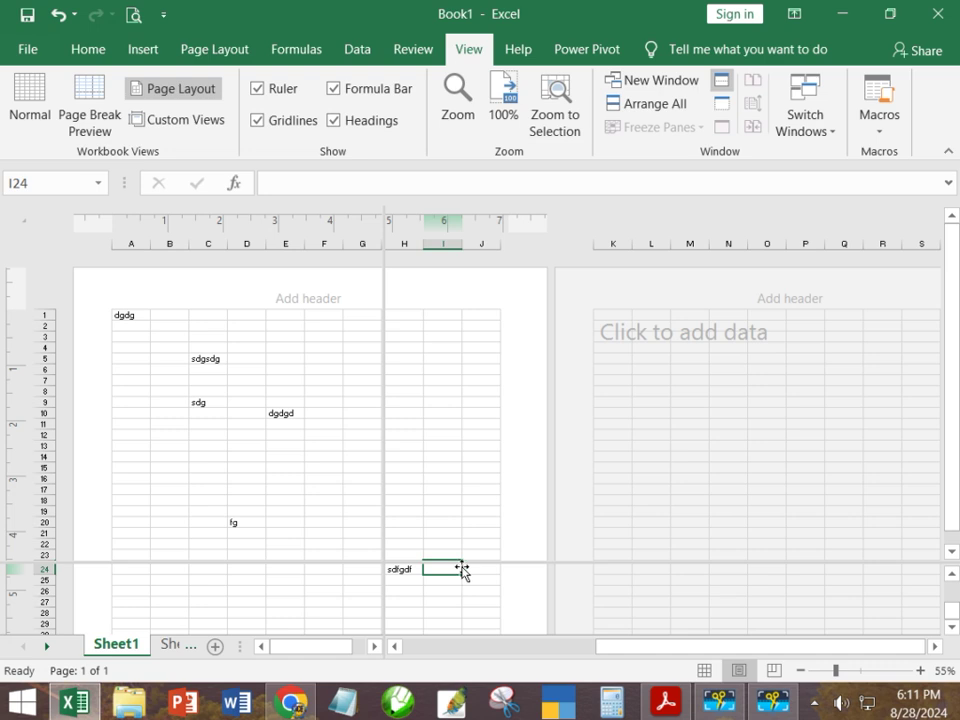
scroll(303, 555, "down", 3)
left_click(284, 590)
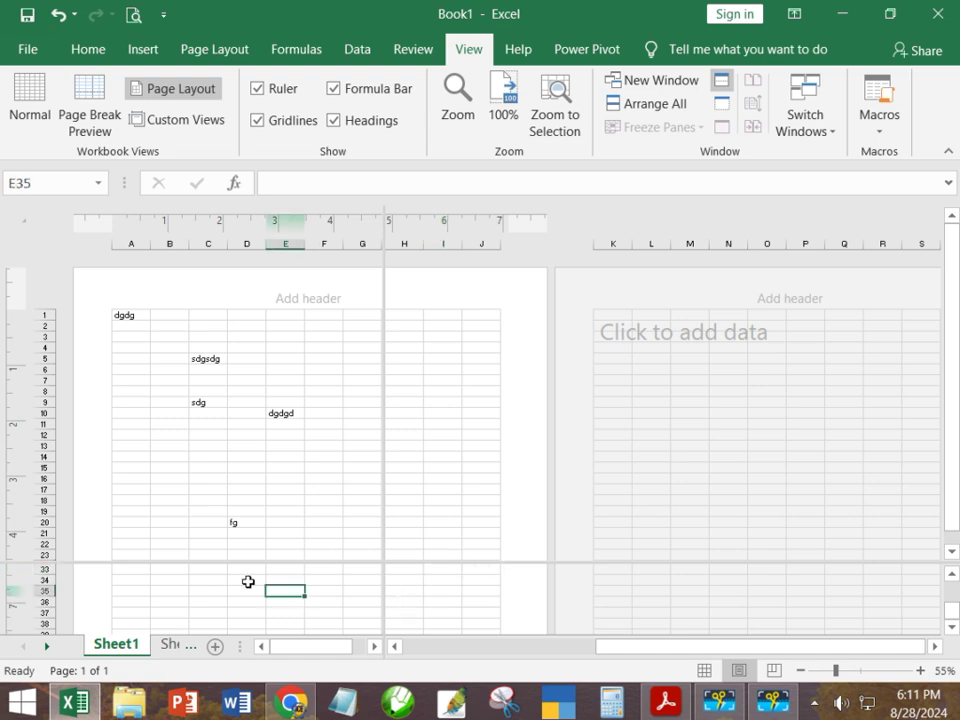
scroll(246, 581, "down", 7)
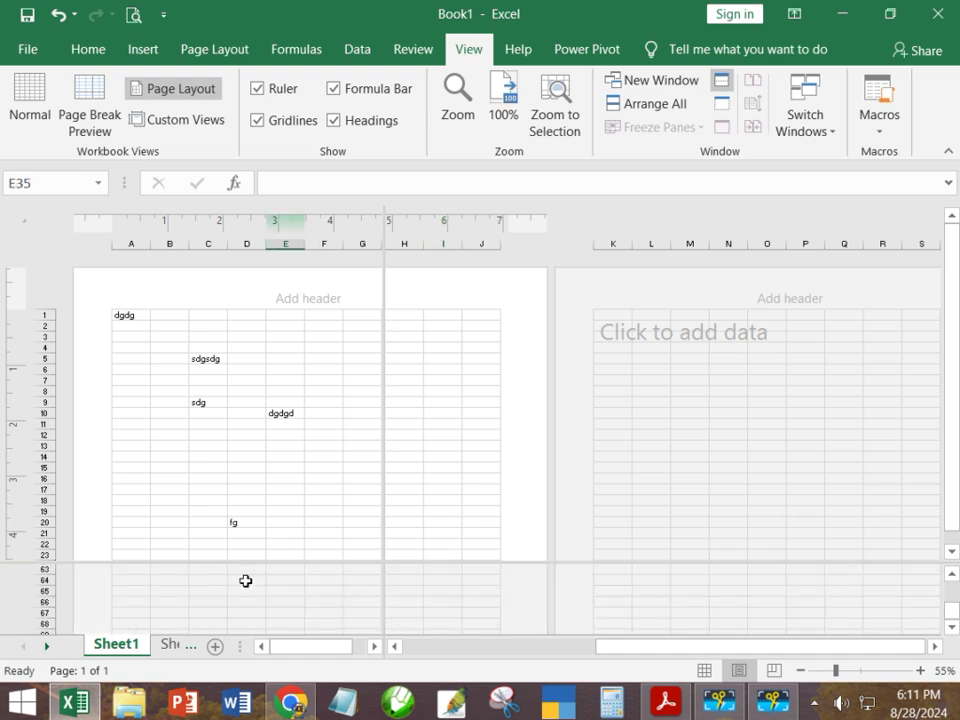
scroll(244, 580, "down", 2)
Step: Zoom Sheet1 to 160% to inspect its rows, remove the split and return the zoom to 55%
scroll(242, 579, "up", 7)
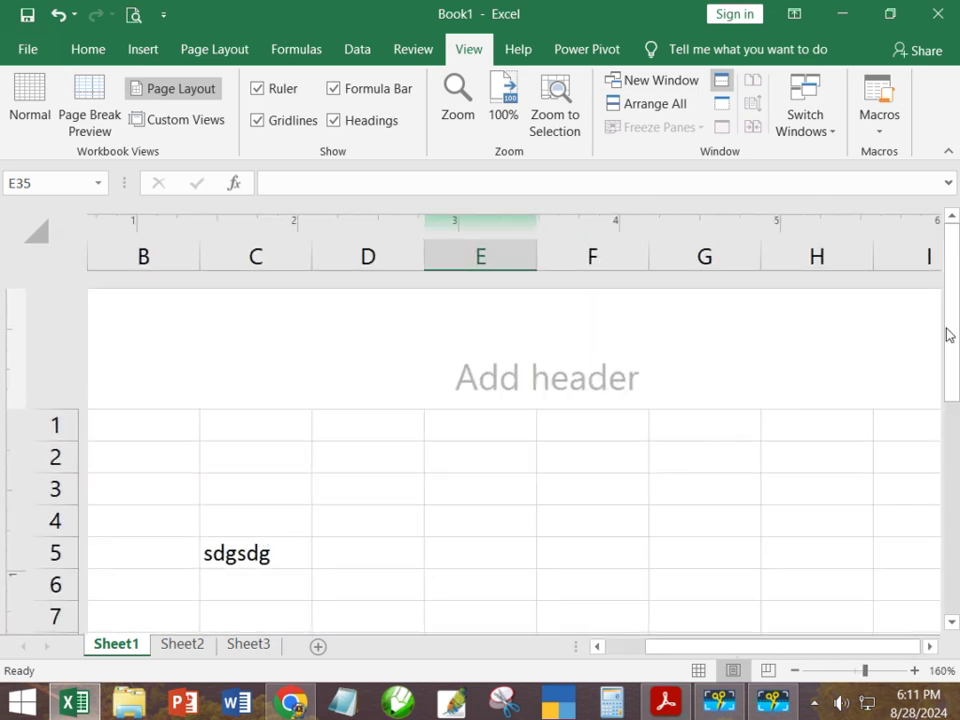
left_click_drag(947, 332, 950, 540)
left_click(508, 553)
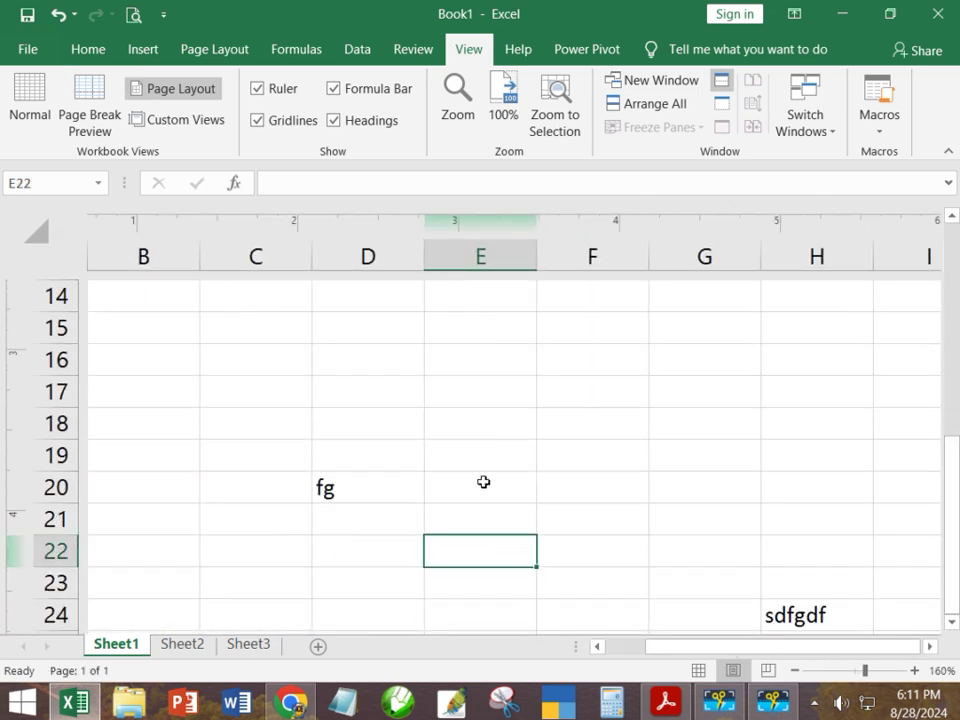
scroll(484, 480, "down", 4)
scroll(483, 482, "up", 2)
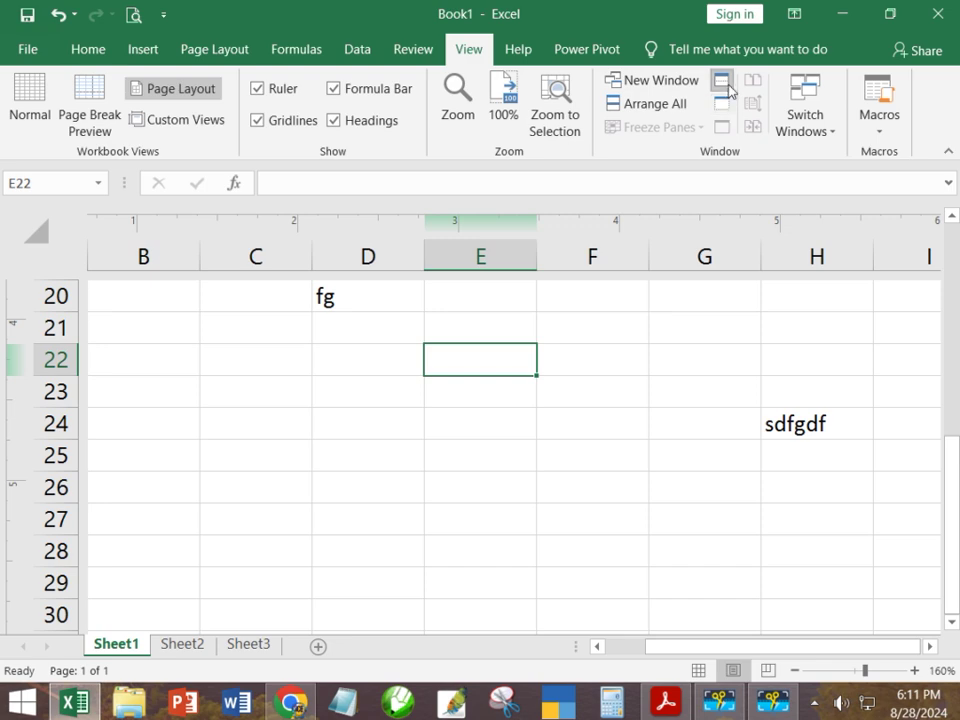
left_click(500, 391)
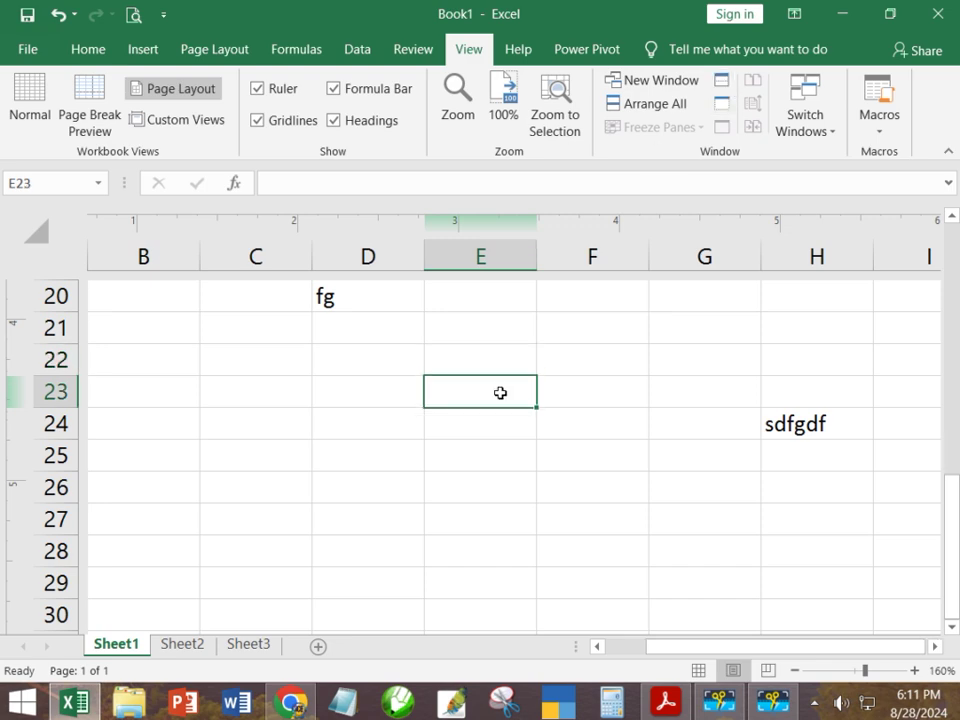
scroll(500, 392, "down", 7)
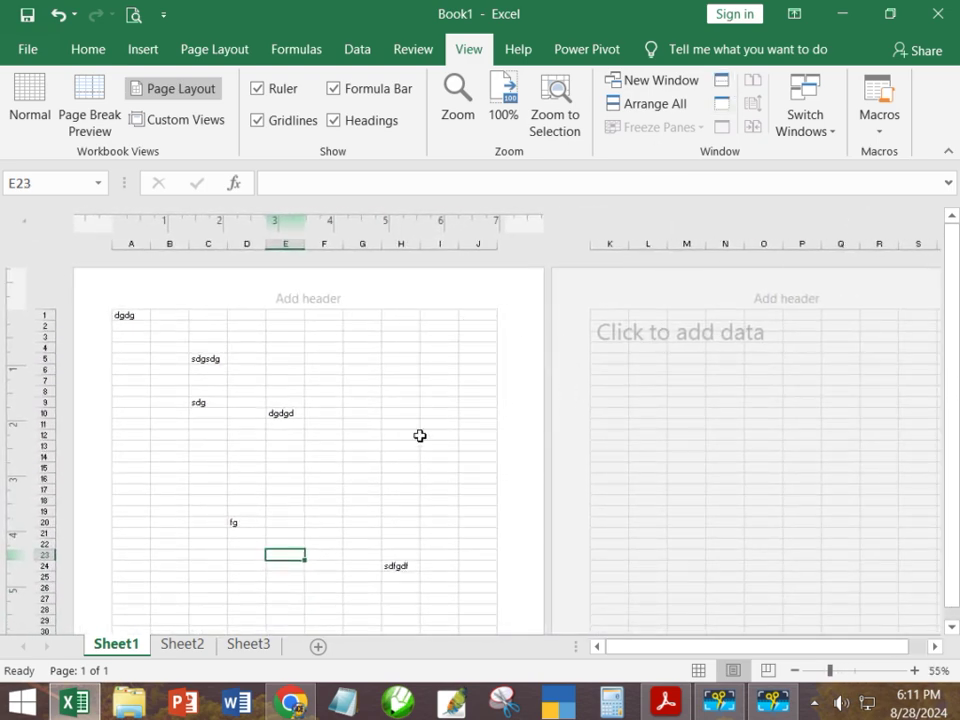
Step: Split Sheet1 into four panes at cell H12 and select cell M19 in the lower-right pane
left_click(412, 435)
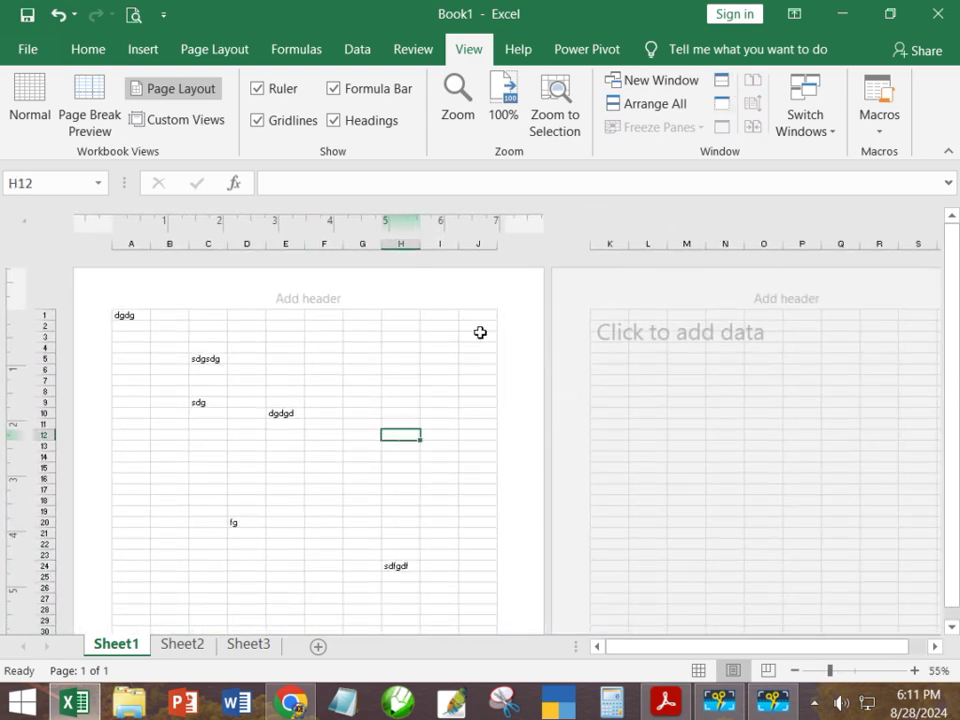
left_click(725, 86)
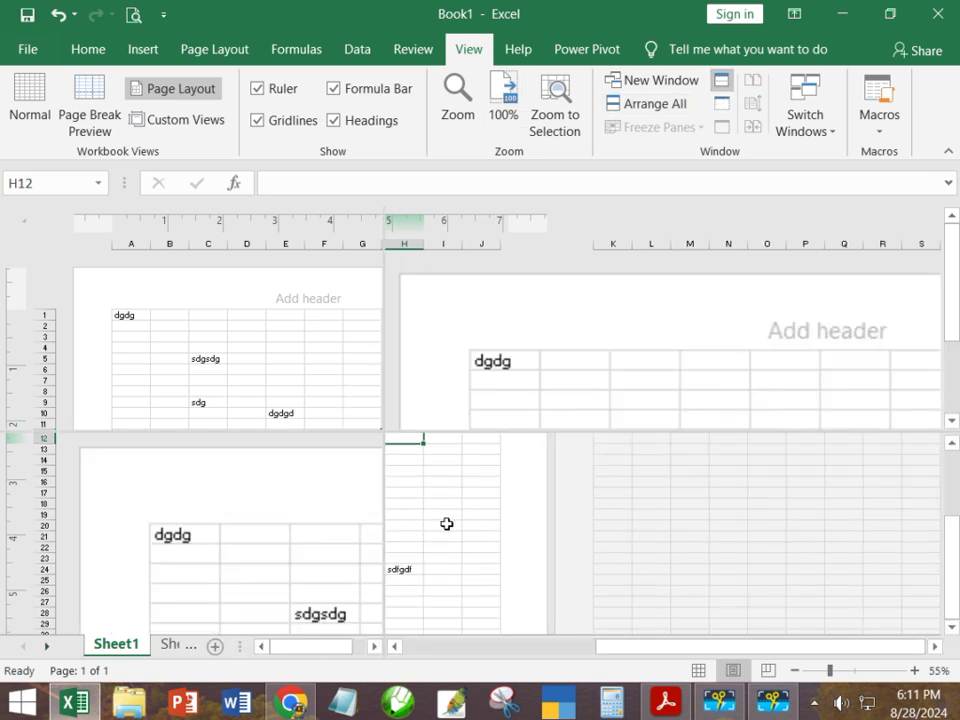
left_click(303, 583)
left_click(481, 536)
left_click(613, 503)
left_click(690, 514)
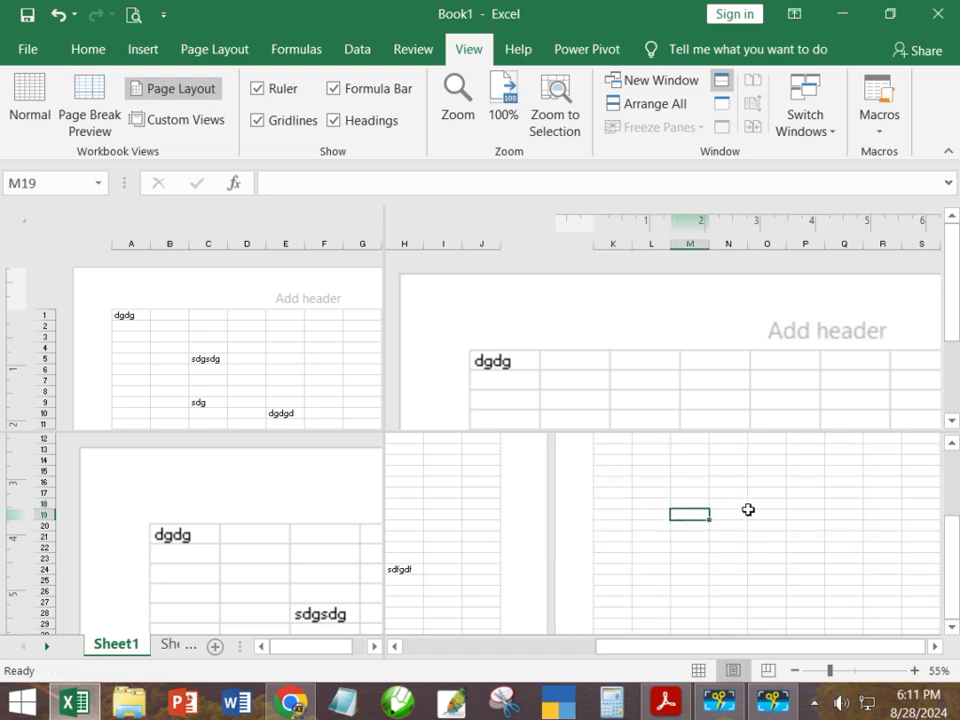
Step: Select cells across the four panes of Sheet1 to examine how they show the same data, ending on D4
left_click(640, 412)
left_click(602, 382)
left_click(551, 358)
left_click(437, 315)
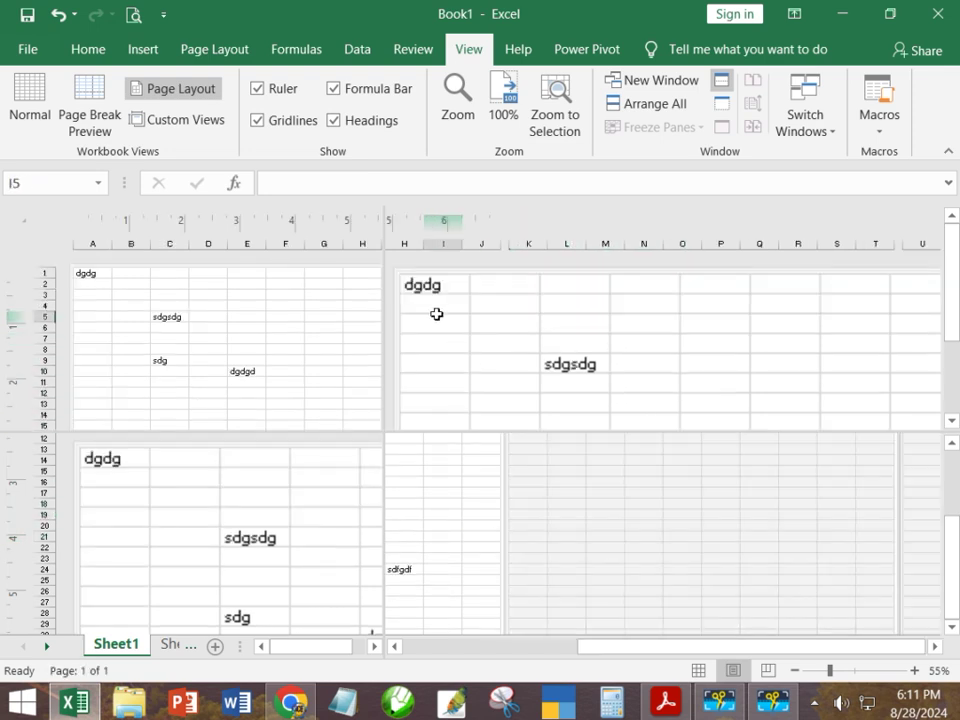
left_click(287, 329)
left_click(126, 324)
left_click(94, 280)
left_click(133, 506)
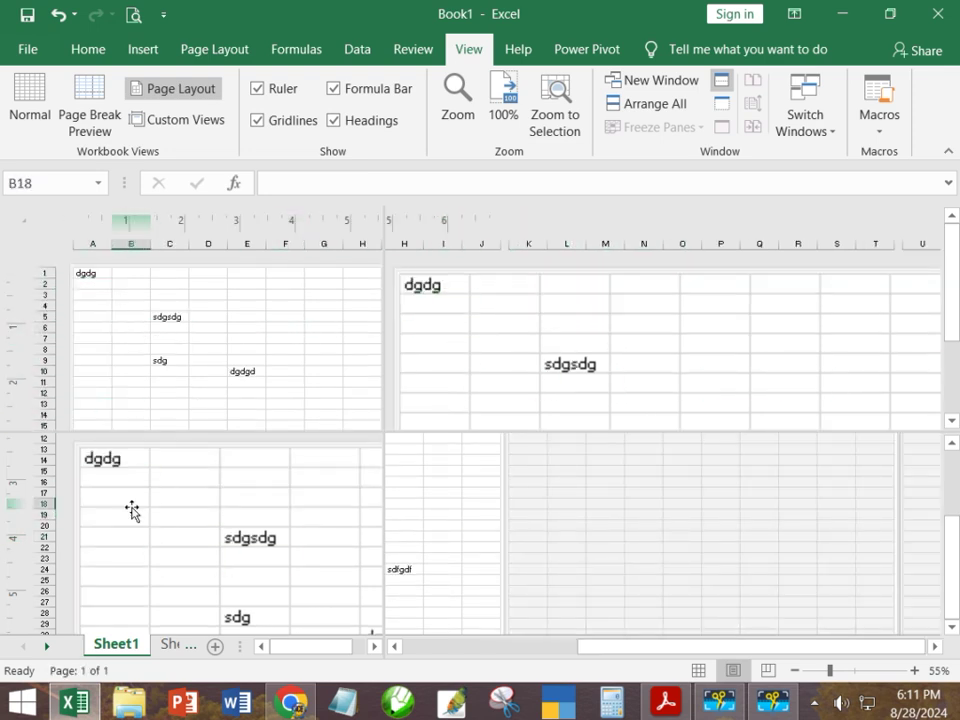
left_click(567, 526)
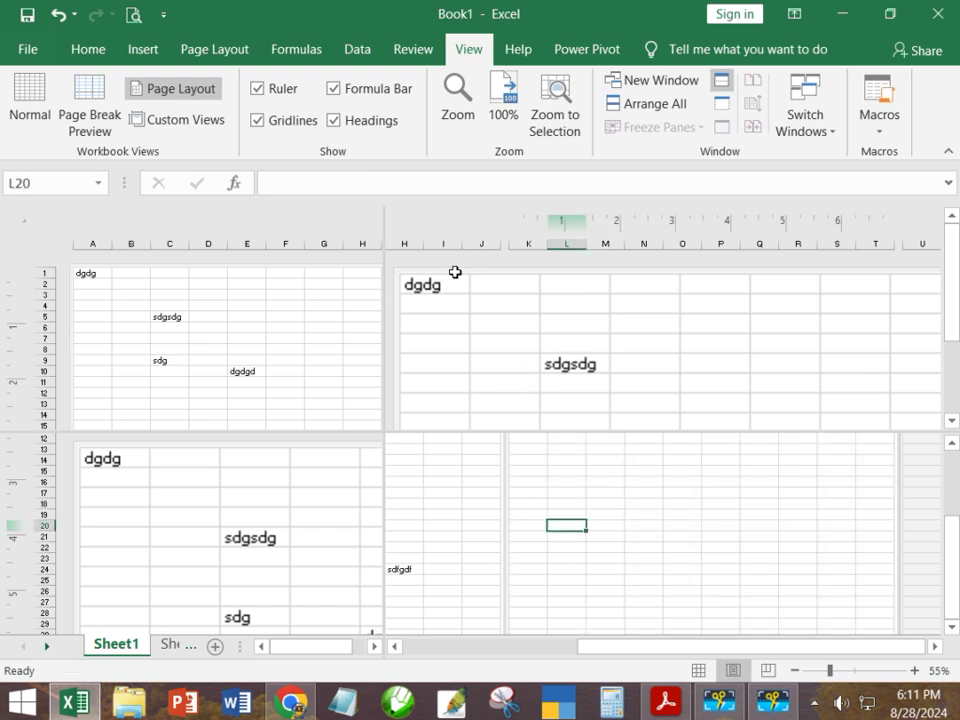
left_click(208, 305)
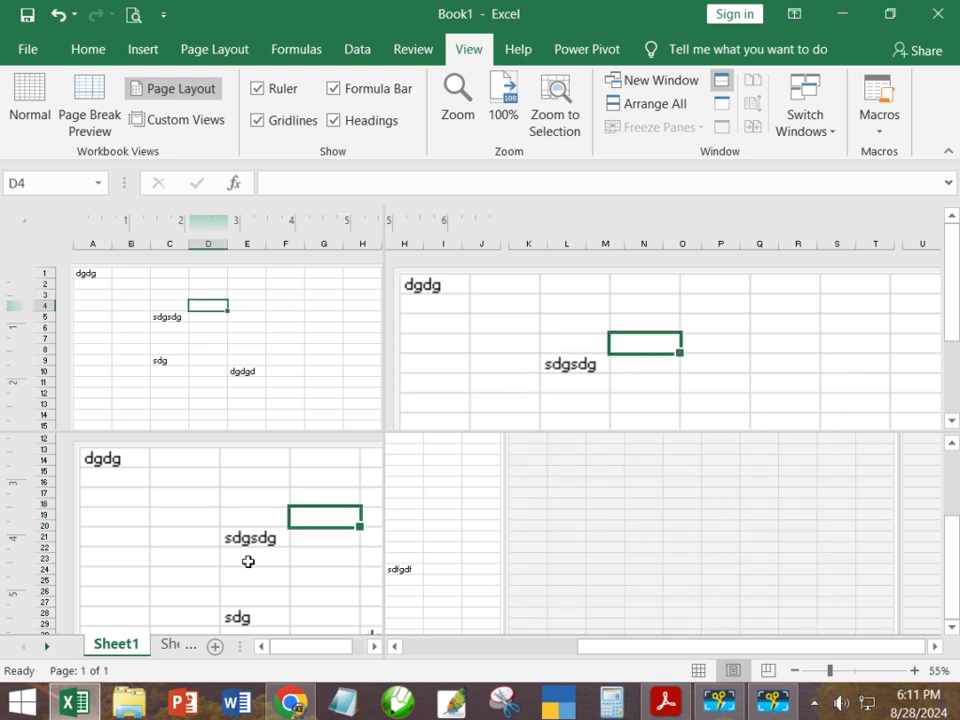
Step: Split Sheet2 into four panes and move the horizontal divider down to just below row 12
left_click(180, 646)
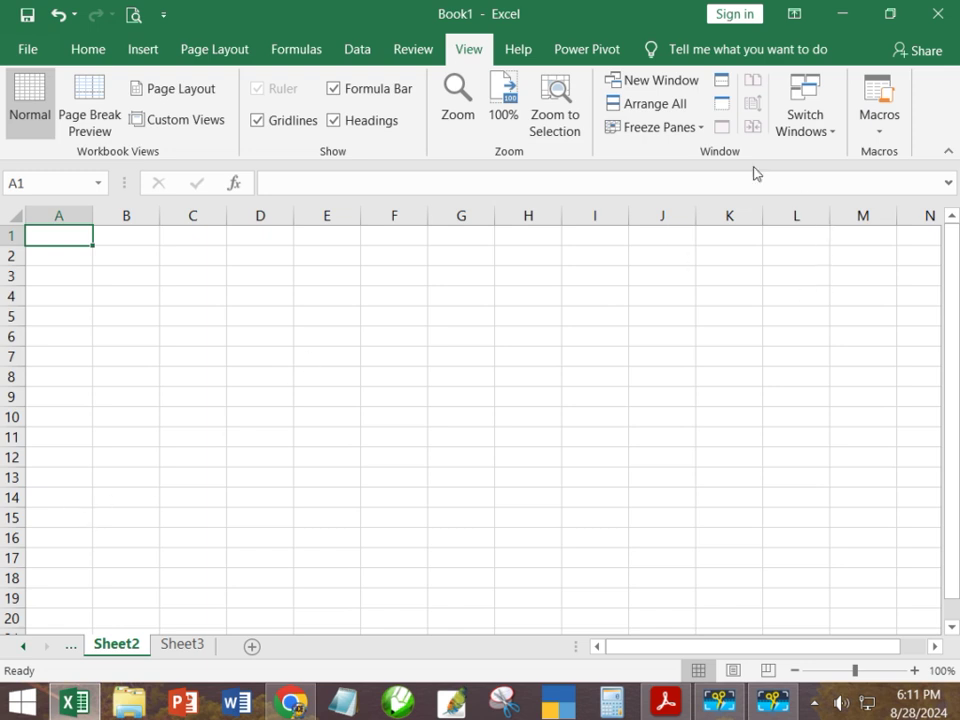
left_click(721, 80)
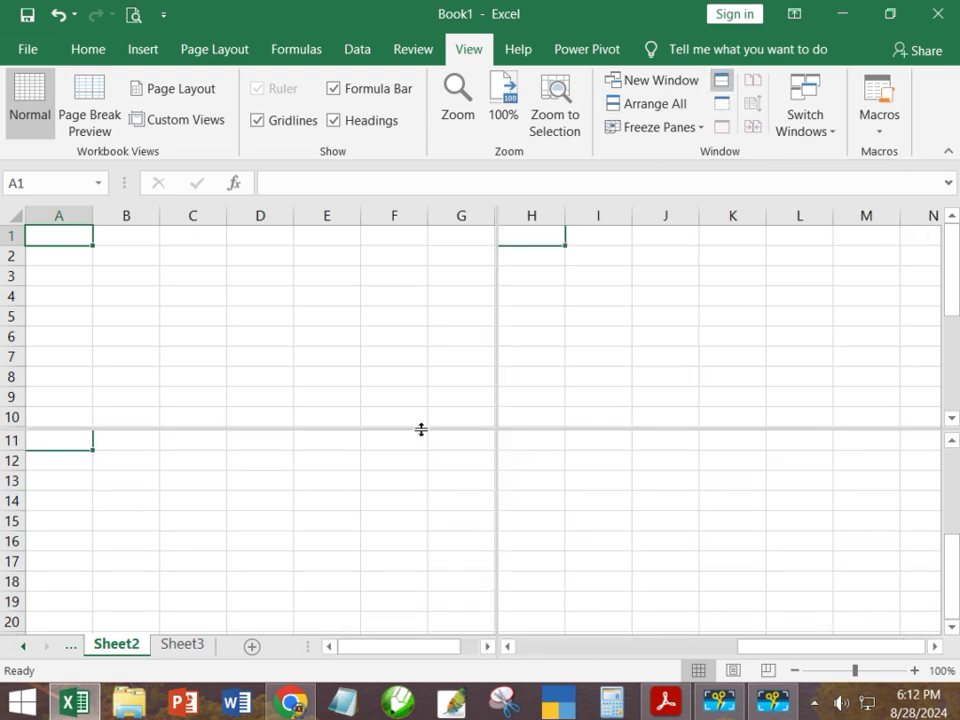
left_click_drag(421, 429, 420, 467)
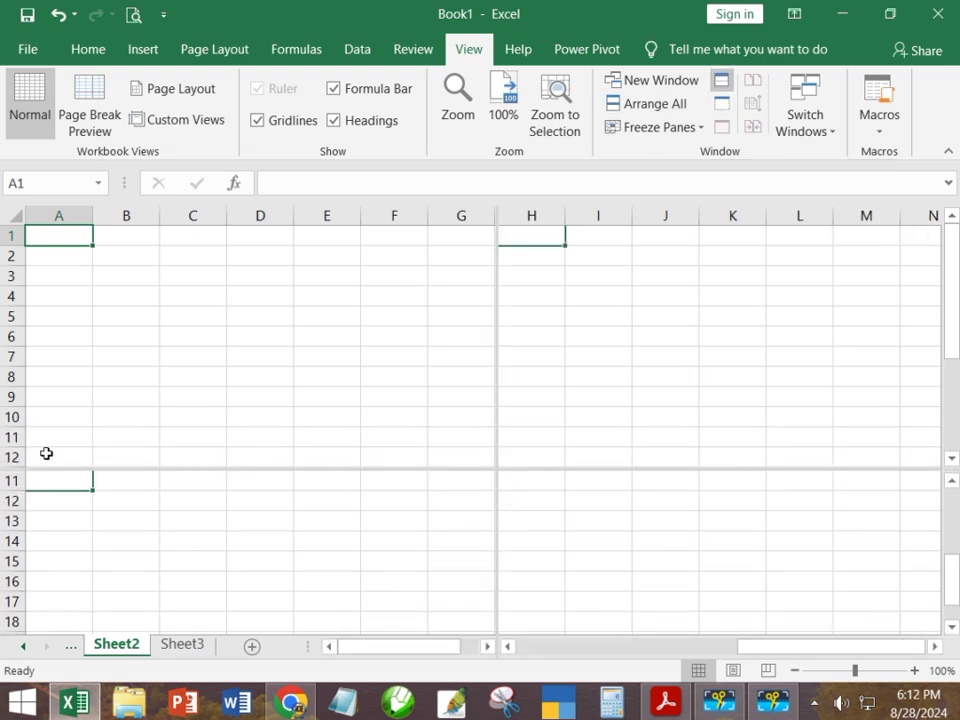
Step: Select A11 on Sheet2 and browse the lower panes independently down to row 28
left_click(54, 482)
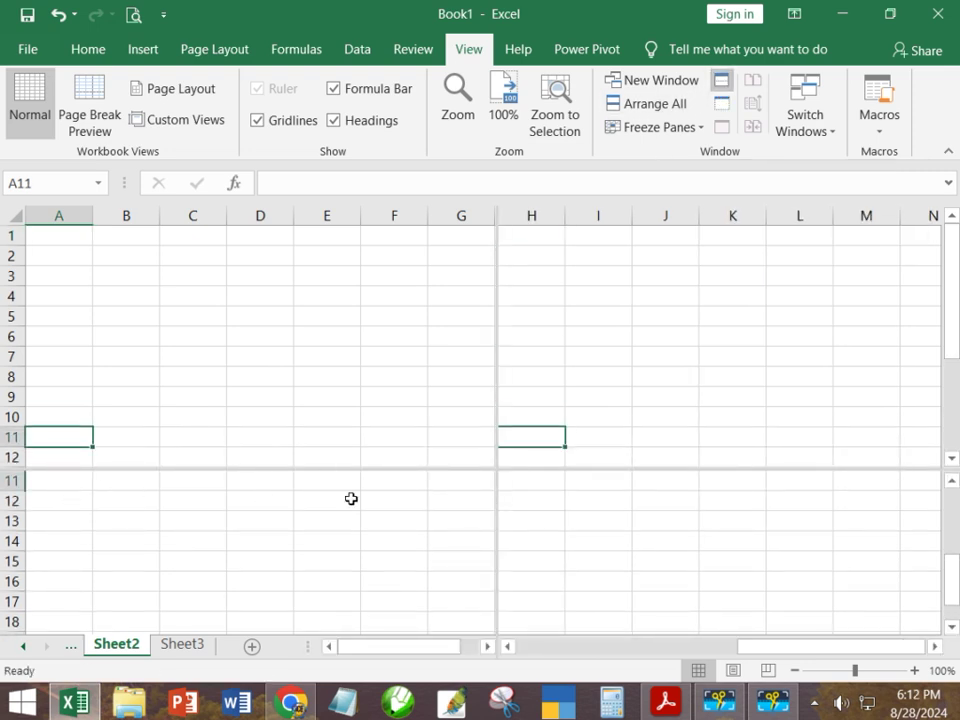
left_click(953, 627)
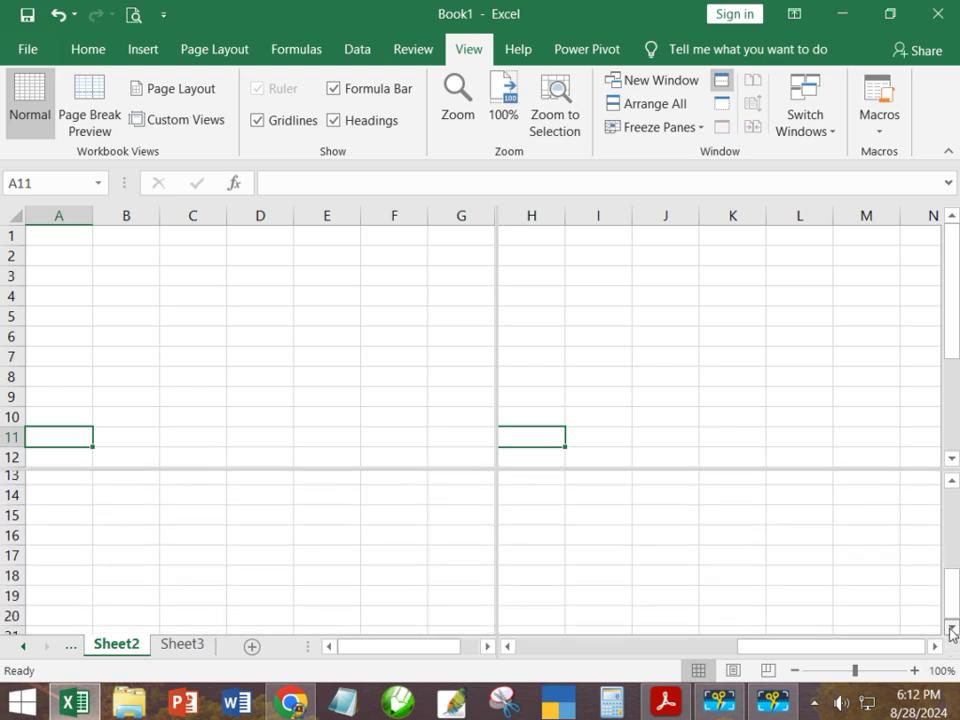
left_click(953, 630)
left_click(953, 630)
left_click(953, 630)
left_click(953, 630)
left_click(953, 630)
left_click(953, 630)
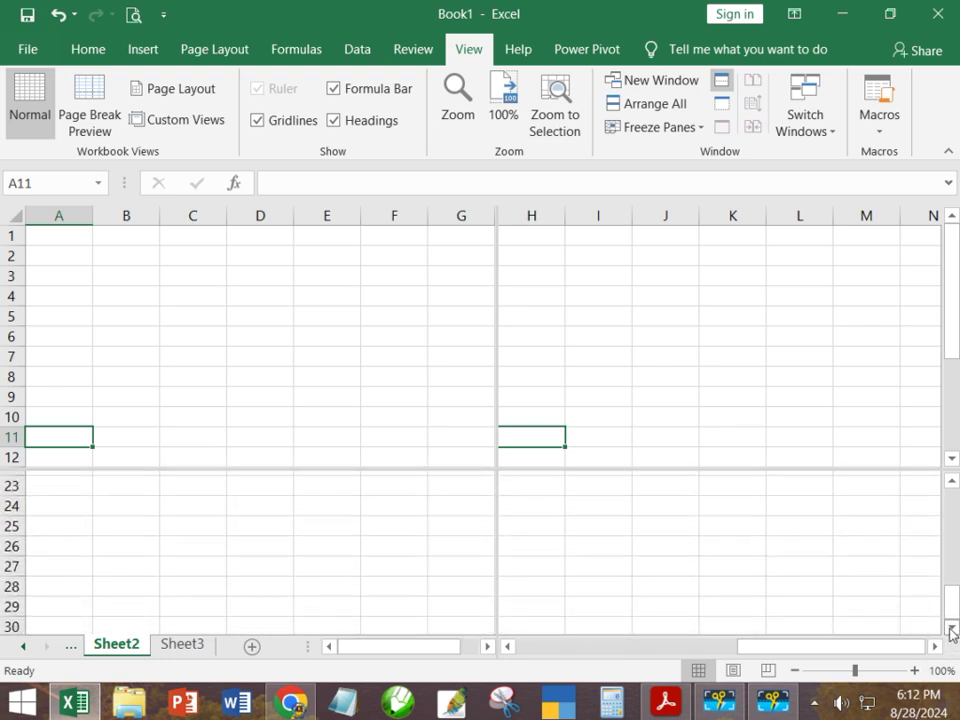
left_click(953, 630)
left_click(953, 630)
left_click(953, 630)
left_click(953, 630)
left_click(953, 630)
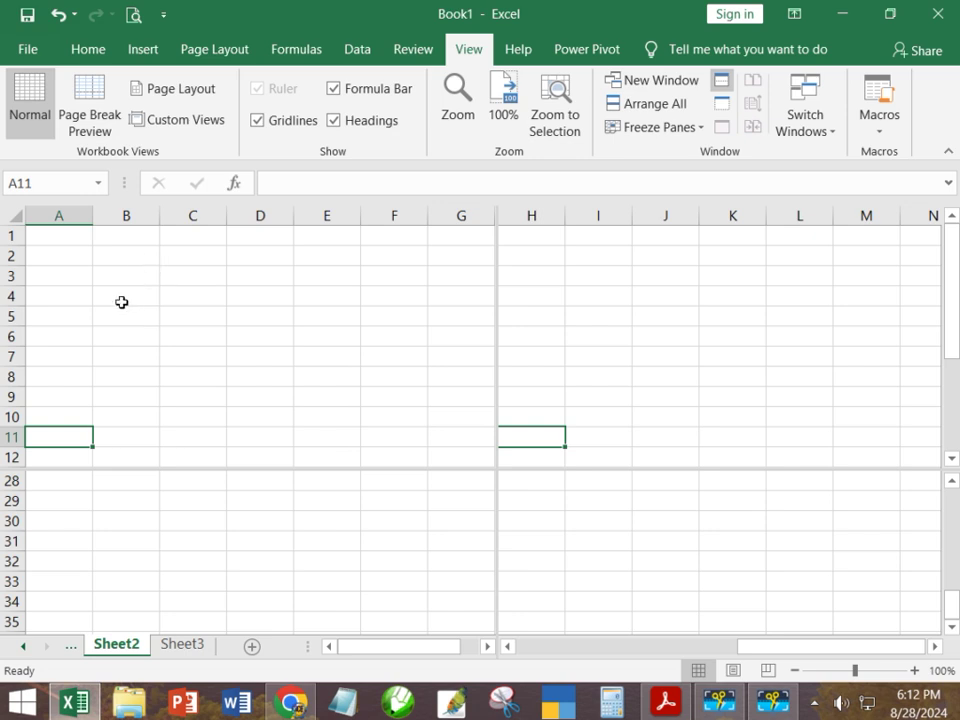
Step: Browse the right-hand panes of Sheet2 across to column Z, then select C9 in the upper-left pane
left_click(625, 314)
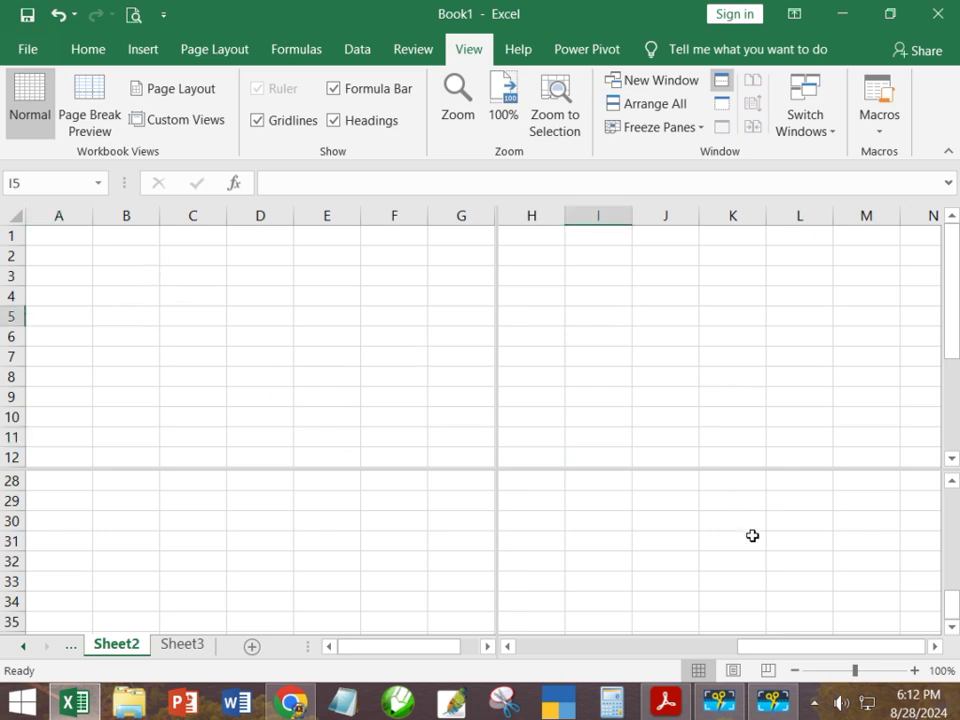
left_click(935, 646)
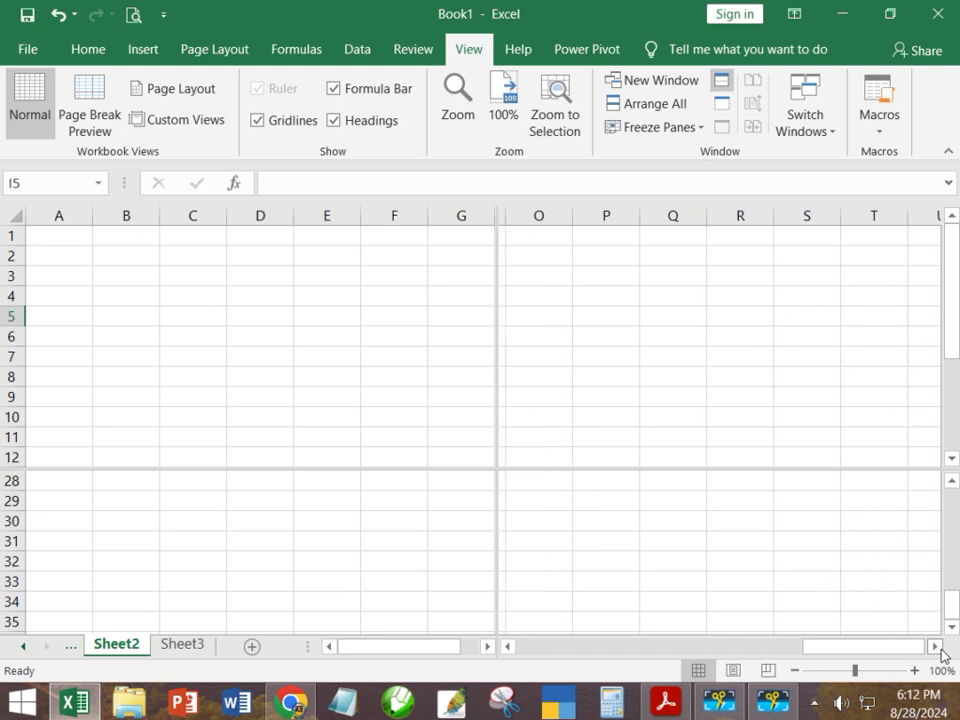
left_click(935, 646)
left_click(935, 646)
left_click(935, 646)
left_click(935, 646)
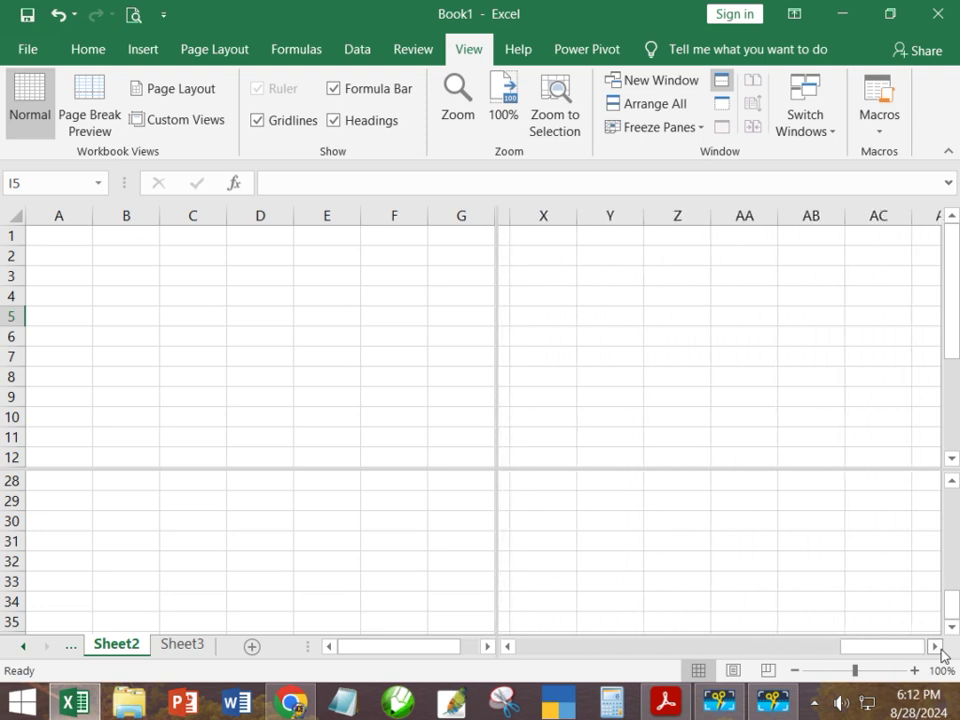
left_click(935, 646)
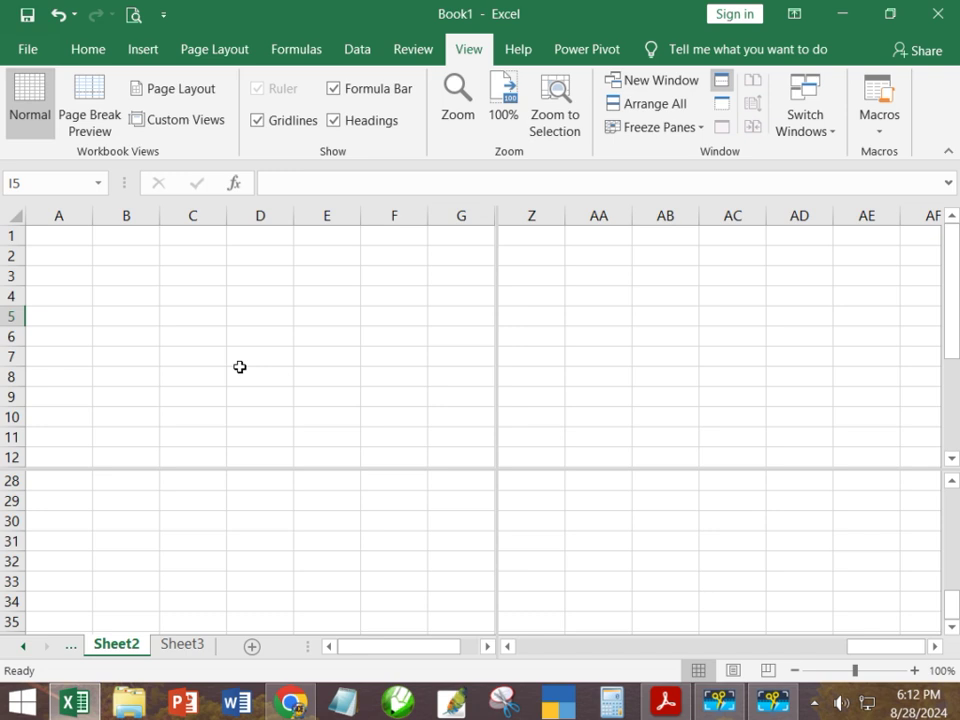
left_click(176, 398)
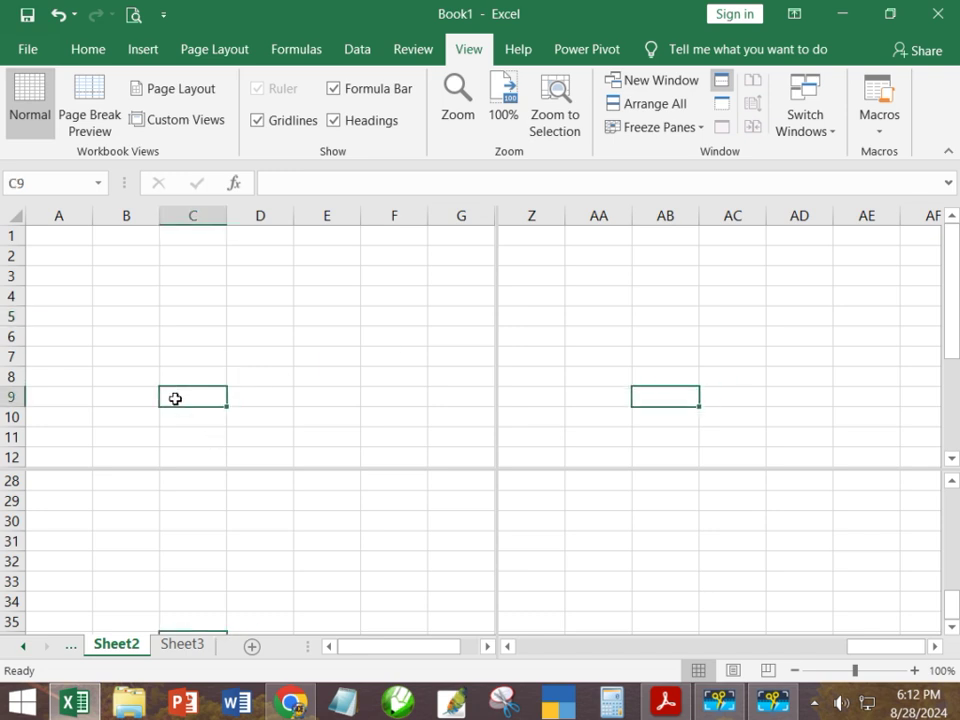
Step: Enter "sdfgsdg" in C9 and "sdfgsdfg" in C29 of the split Sheet2, then select AB3
type("sdfgsdg")
left_click(168, 500)
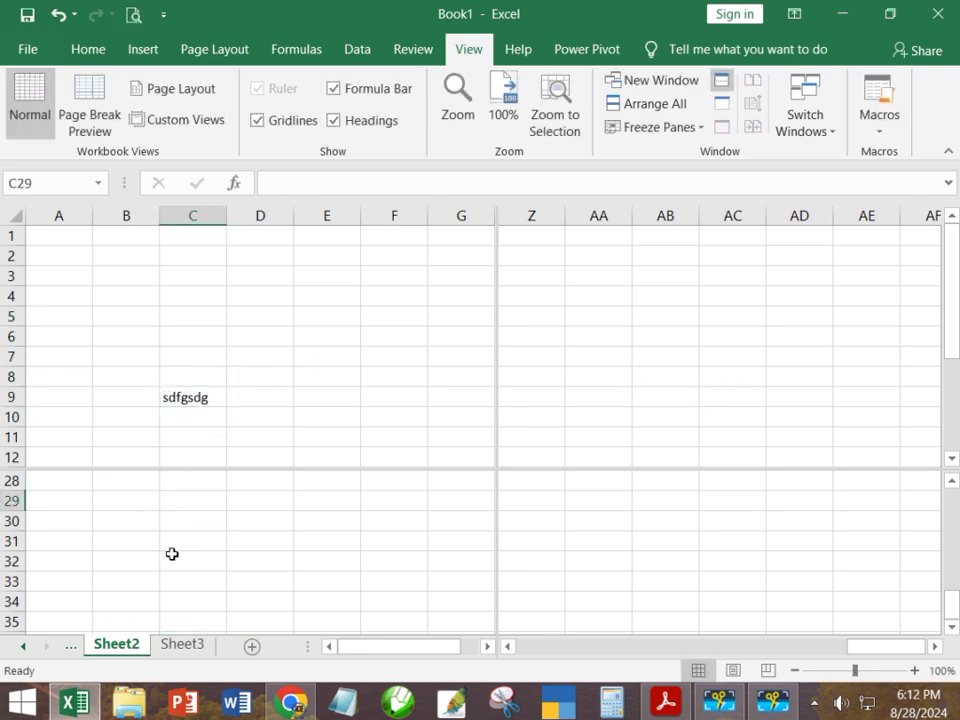
type("sdfgsdfg")
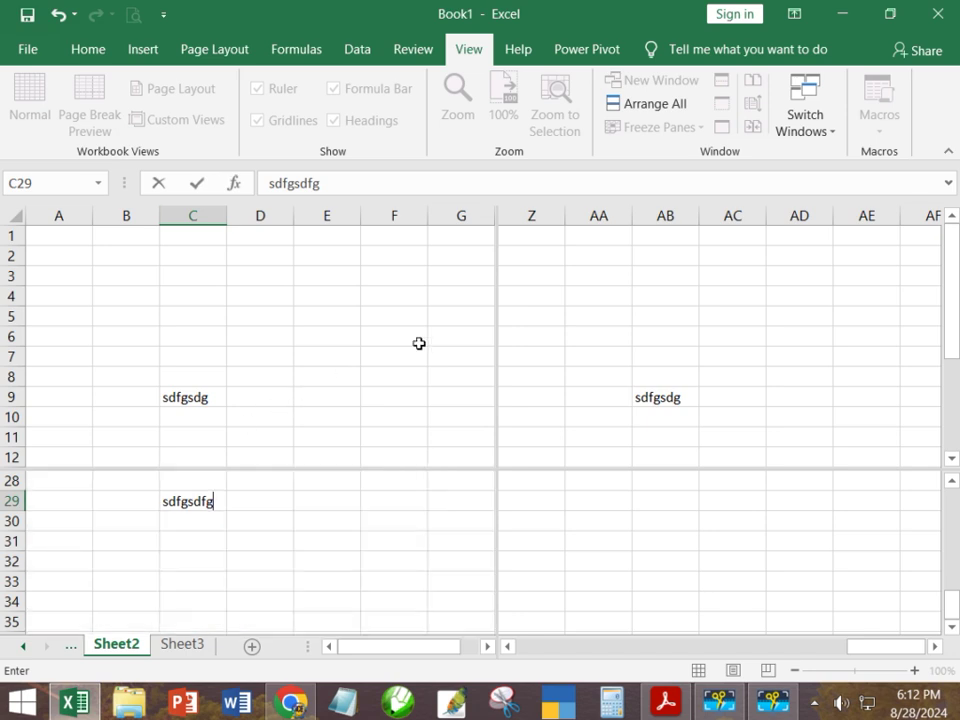
left_click(681, 277)
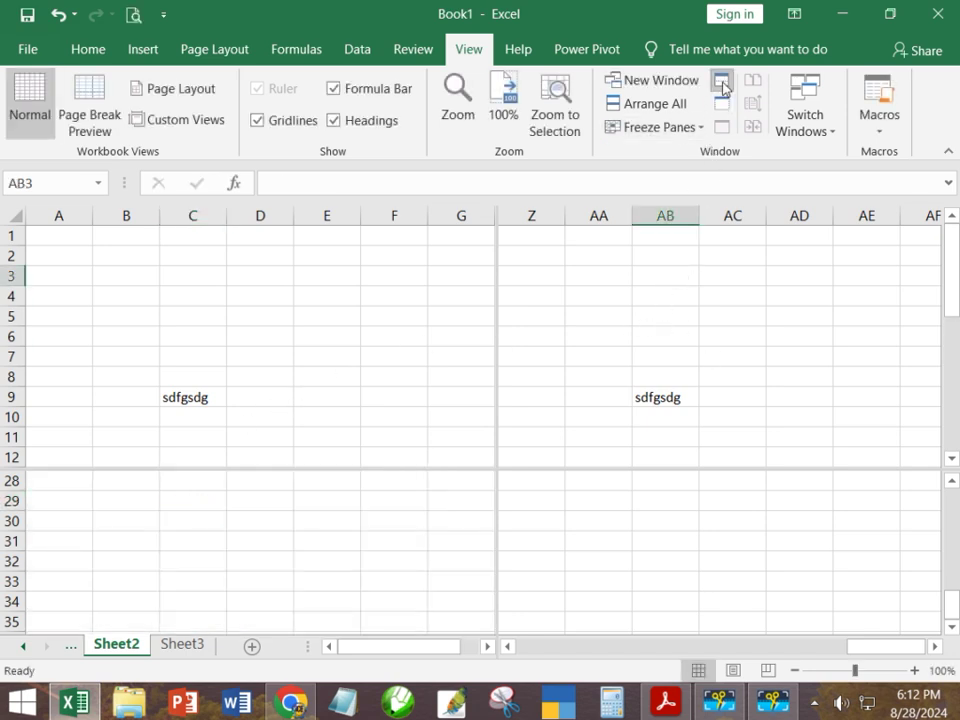
Step: Remove the split from Sheet2 and browse its rows as a single pane down past row 80 and back
left_click(721, 81)
left_click_drag(216, 468, 218, 456)
scroll(248, 478, "down", 5)
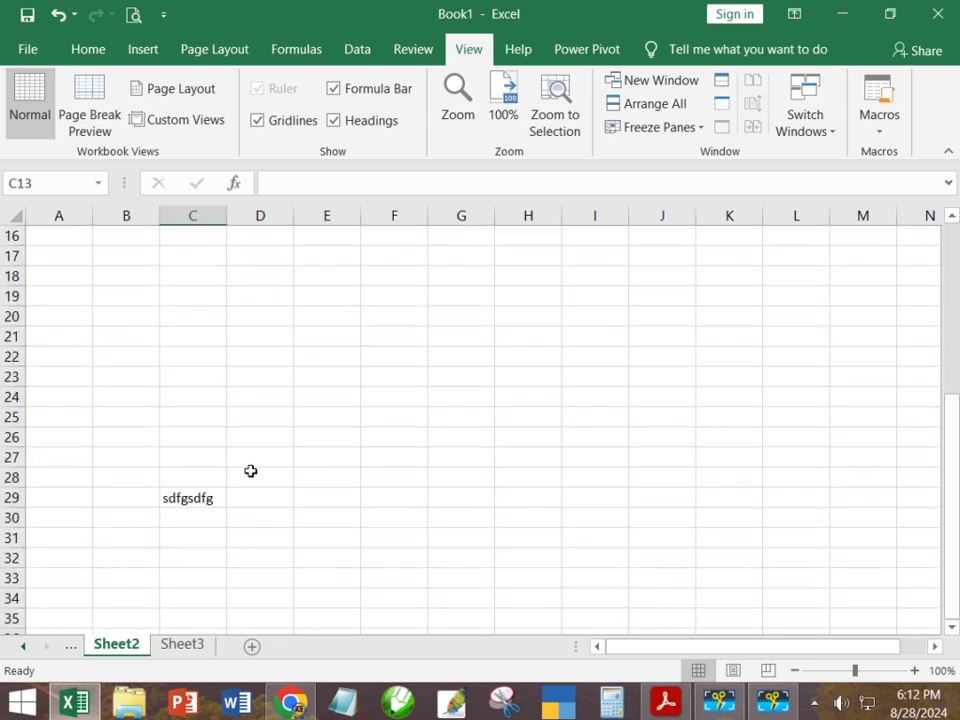
scroll(250, 471, "down", 17)
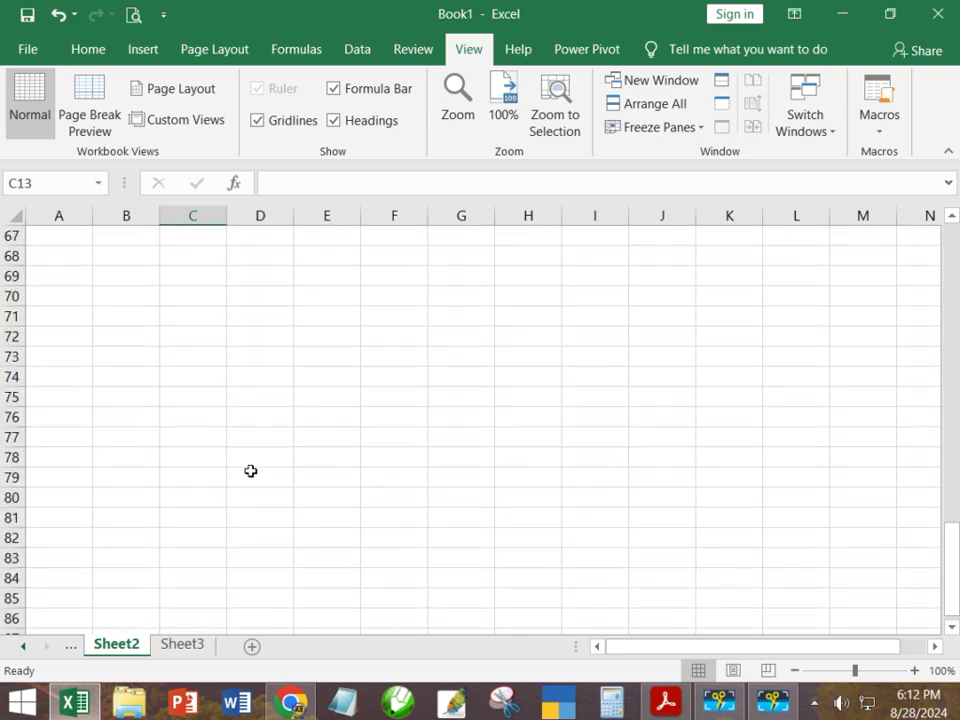
scroll(250, 471, "down", 3)
scroll(251, 467, "up", 8)
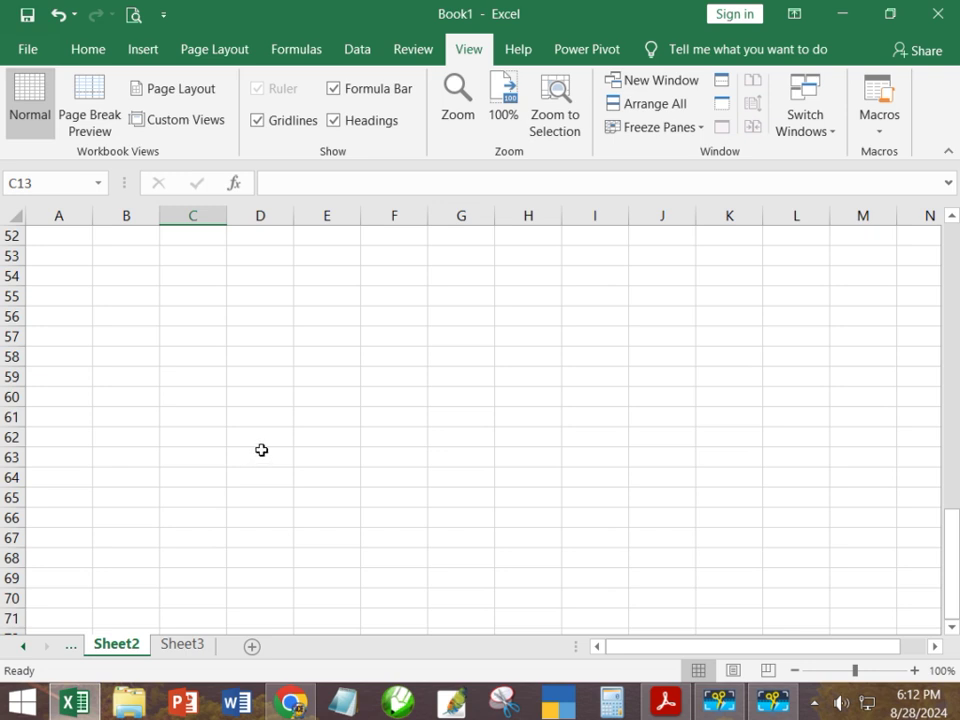
scroll(261, 450, "up", 17)
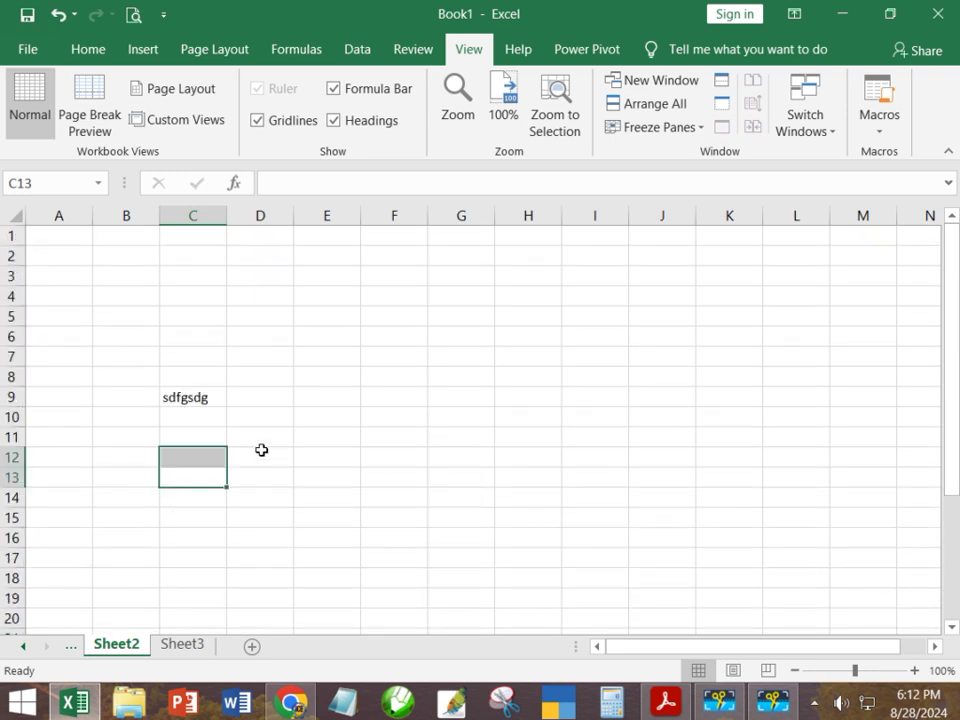
Step: Clear all contents of Sheet2
key("ctrl+a")
key("Delete")
left_click(197, 419)
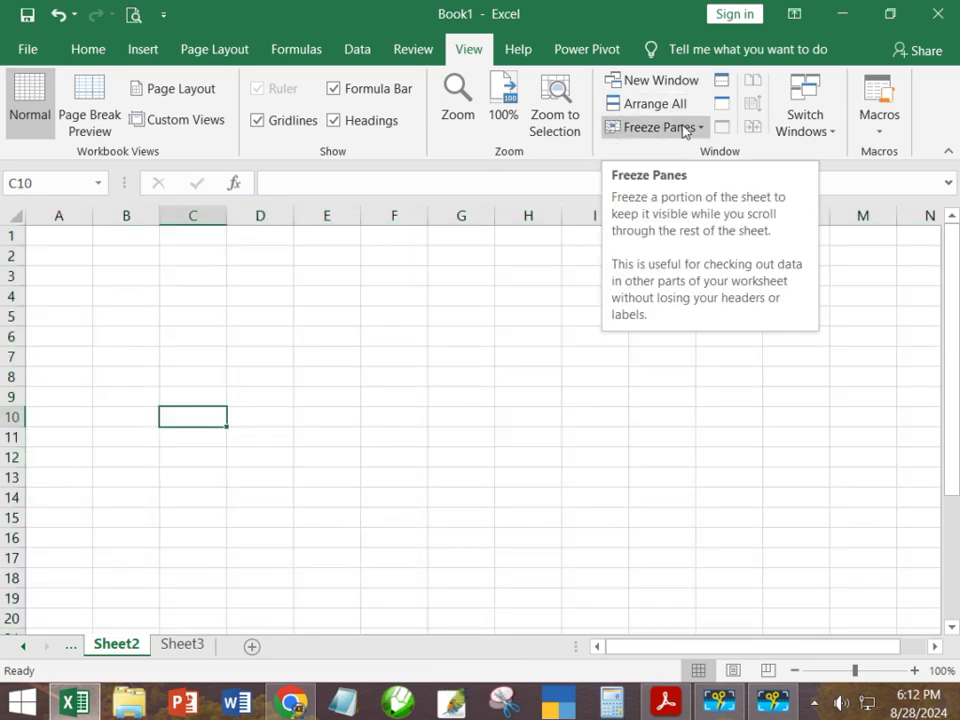
left_click(463, 420)
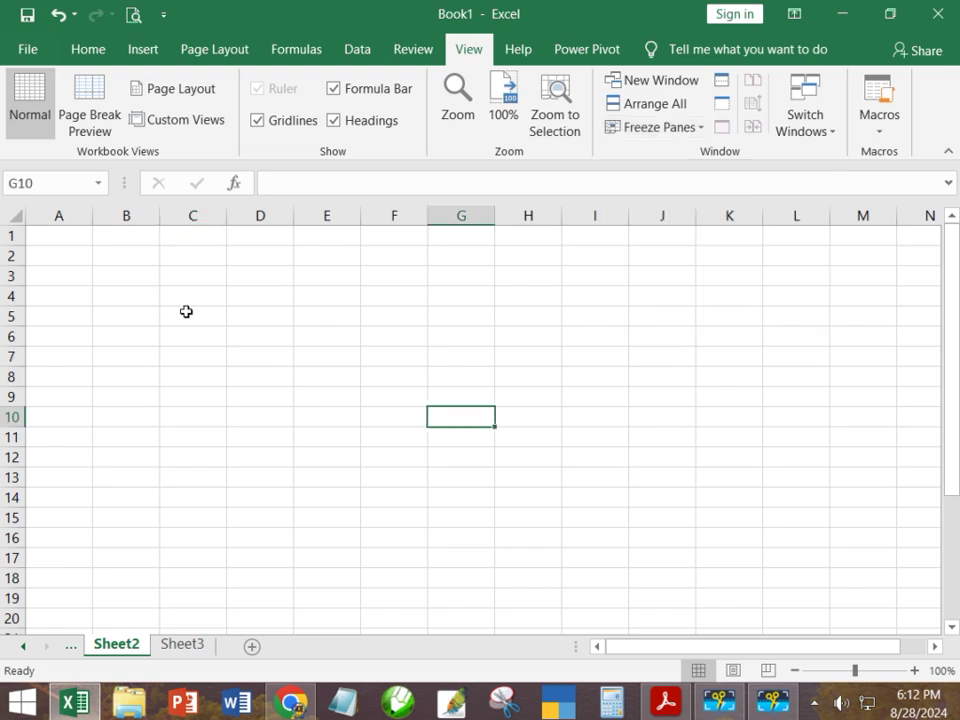
Step: Enter the headers sn, name, address and contact in A1 to D1 of Sheet2
left_click(65, 240)
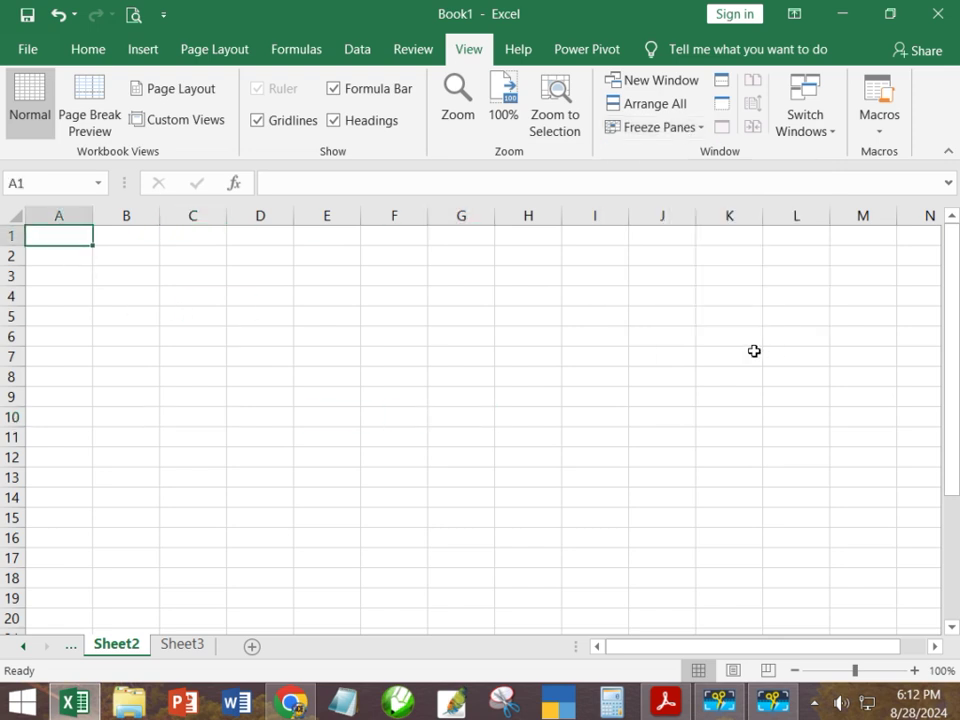
type("sn")
key("Tab")
type("n")
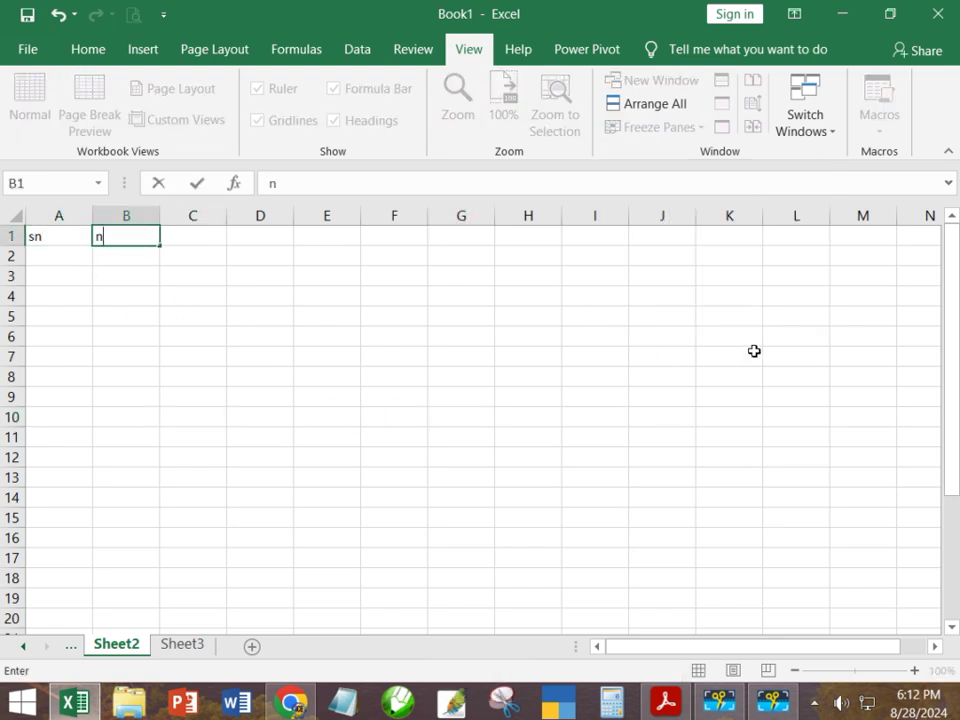
type("ame")
key("Tab")
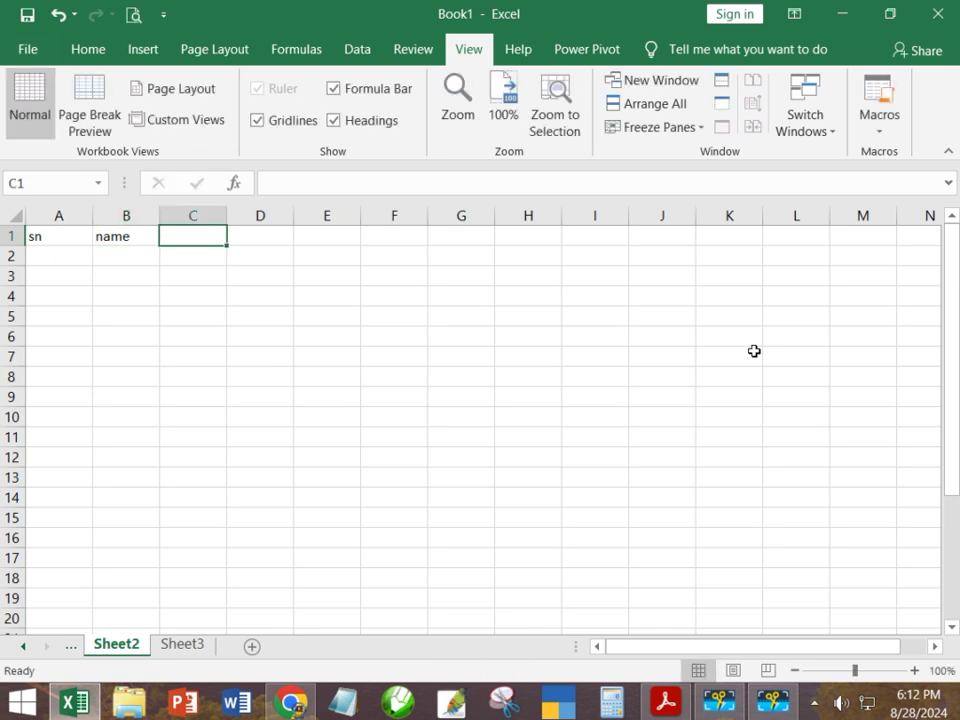
type("address")
key("Tab")
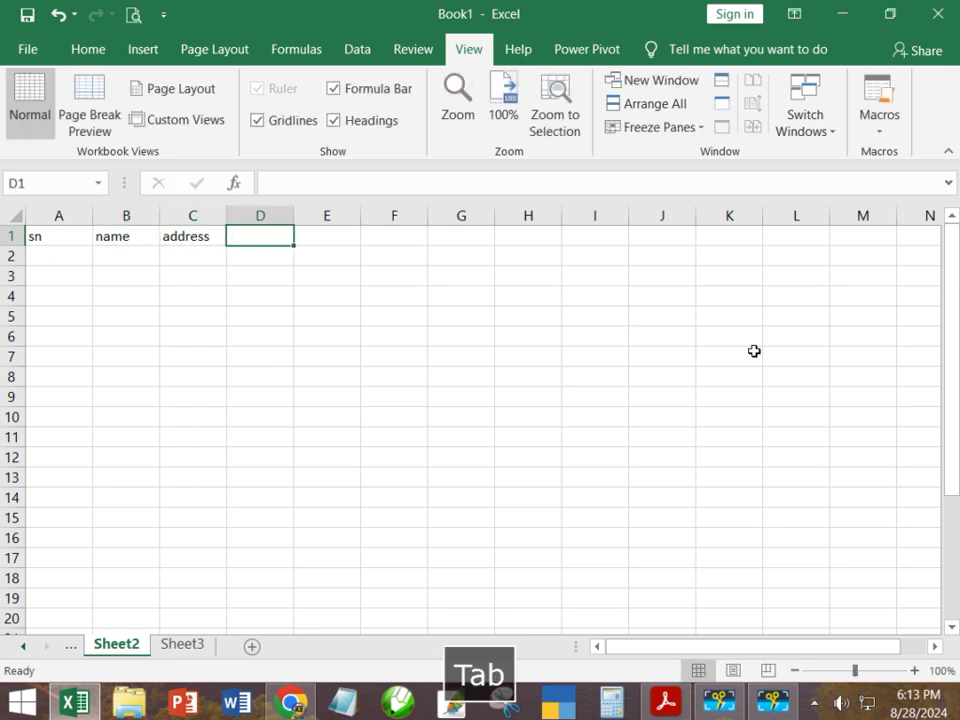
type("contact")
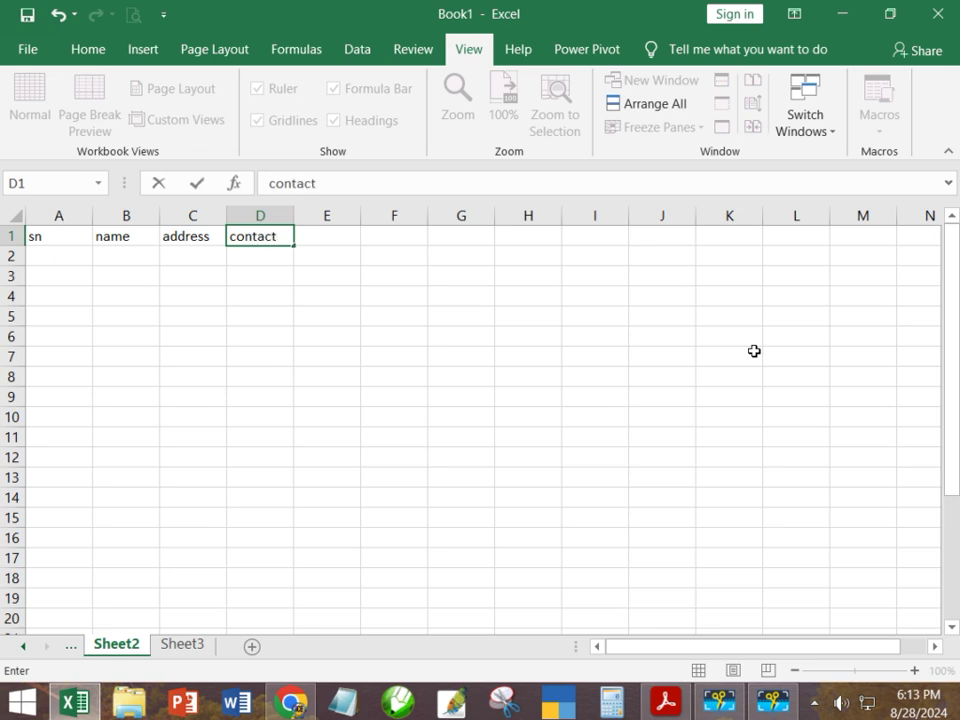
key("Return")
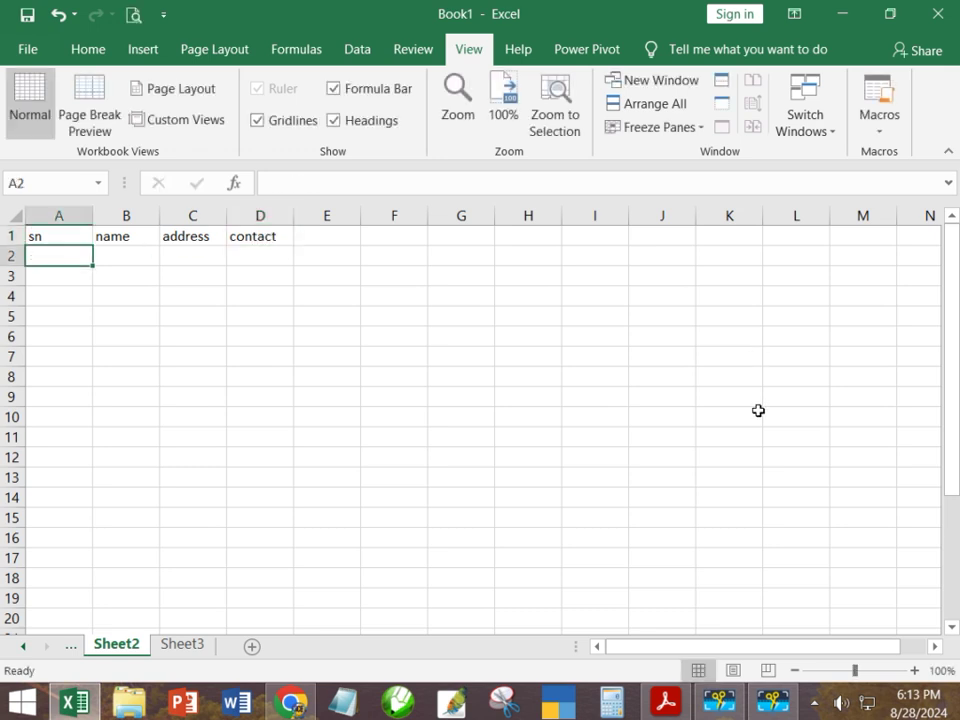
Step: Select A41 far below the headers and move up column A to A25 to examine header visibility
scroll(216, 393, "down", 3)
scroll(216, 393, "down", 1)
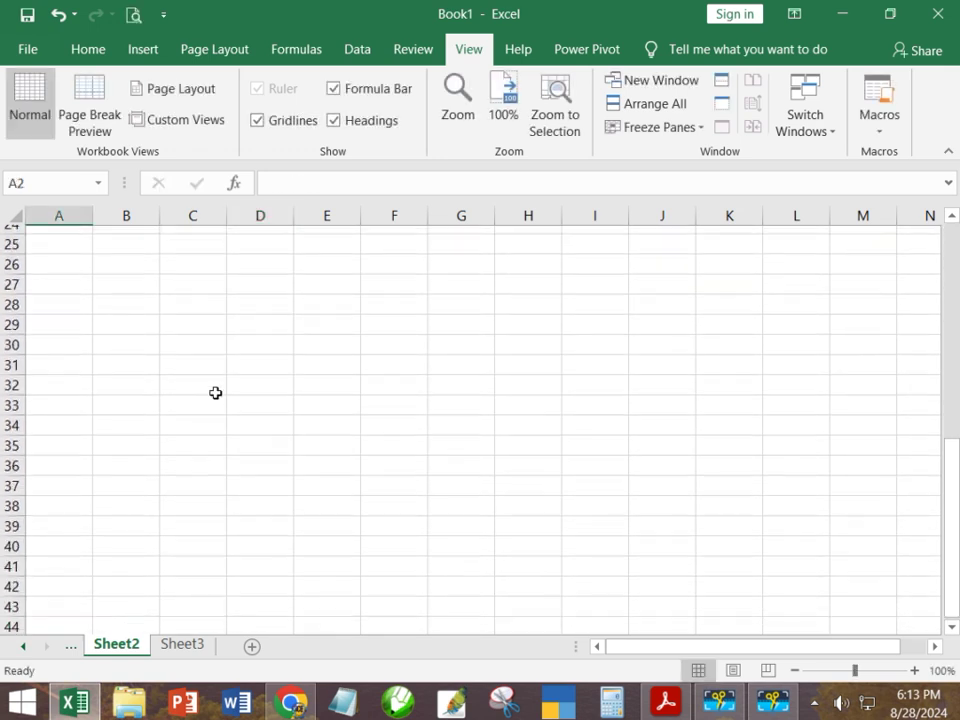
left_click(40, 555)
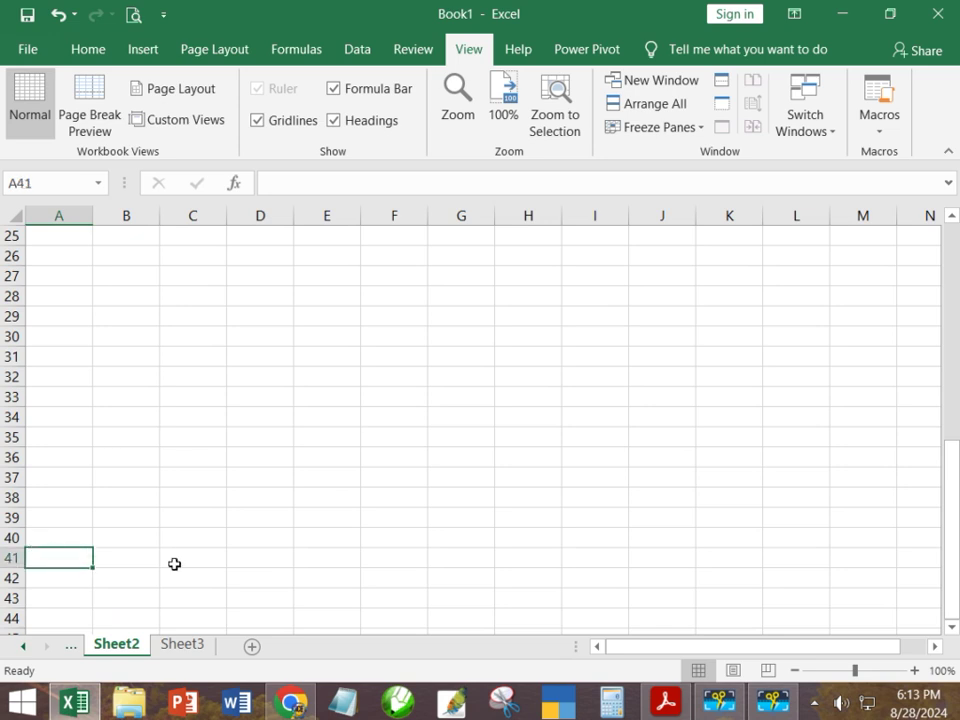
key("Up")
key("Up")
key("Up")
key("Up")
key("Up")
key("Up")
key("Up")
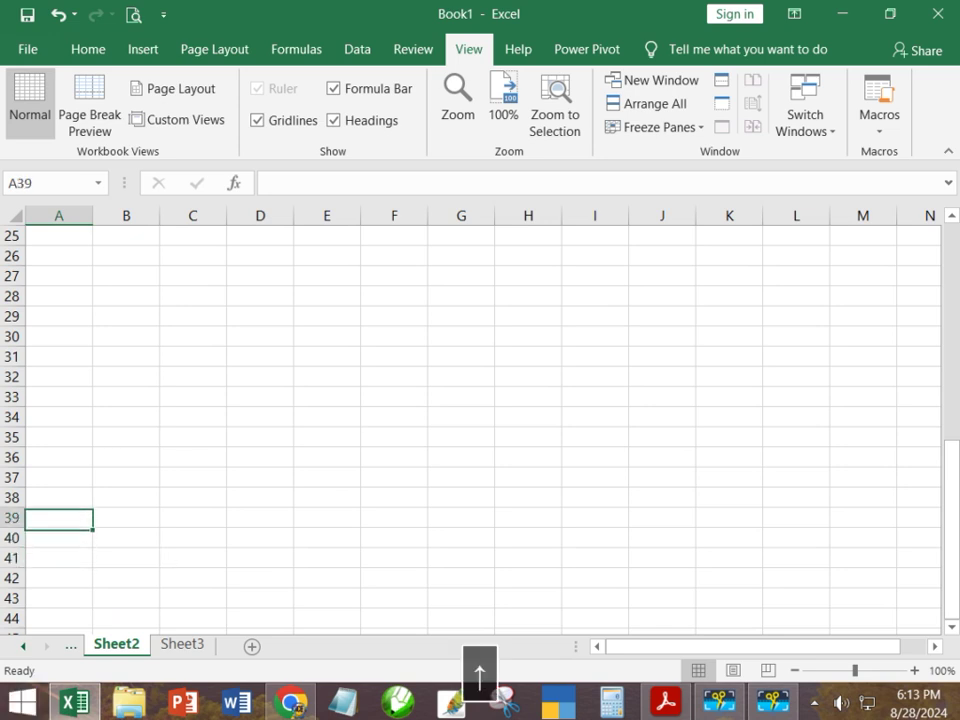
key("Up")
key("Up")
key("Up")
key("Up")
key("Up")
key("Up")
key("Up")
key("Up")
key("Up")
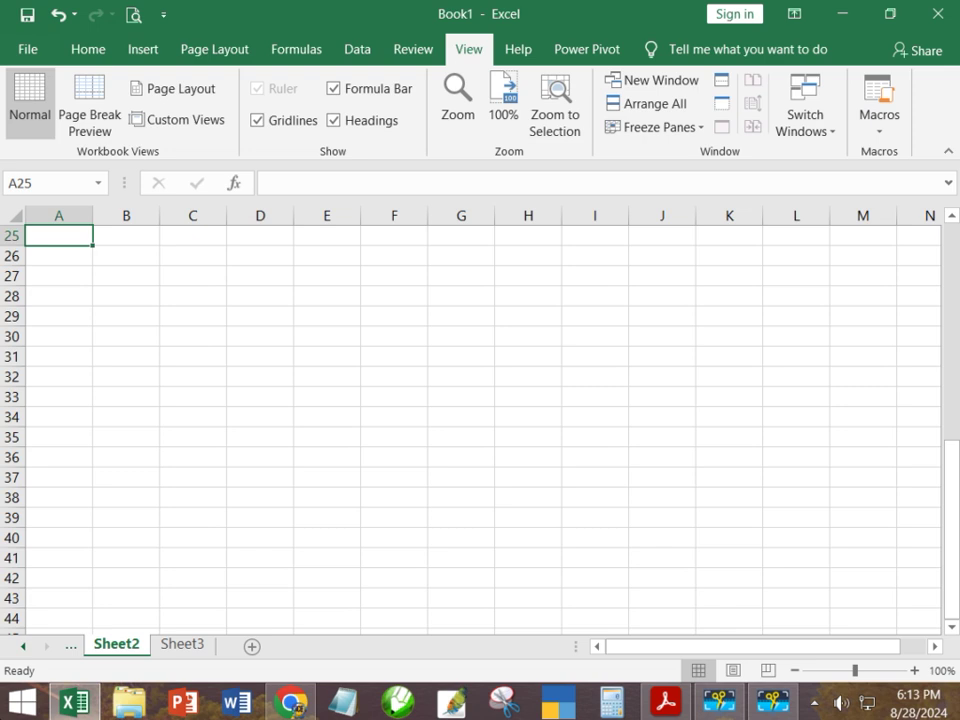
Step: Move back and forth along row 25, ending on H25, to examine the columns without their headers in view
key("Right")
key("Right")
key("Right")
key("Right")
key("Right")
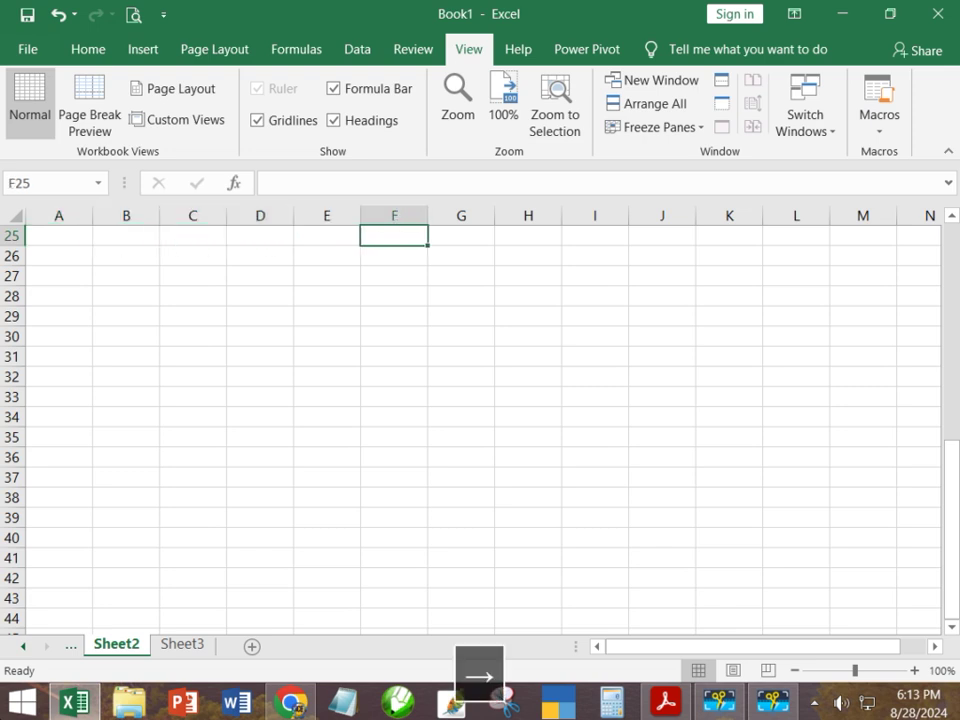
key("Left")
key("Left")
key("Left")
key("Left")
key("Right")
key("Right")
key("Right")
key("Right")
key("Right")
key("Right")
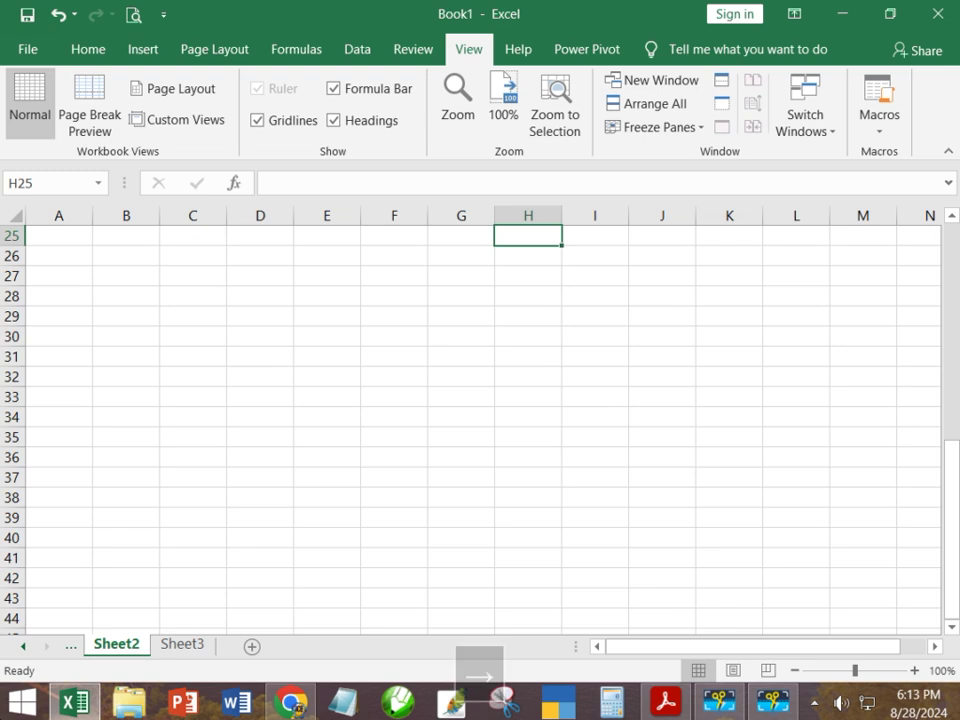
Step: Return to the header row, select D2 and freeze the top row of Sheet2
scroll(15, 530, "up", 8)
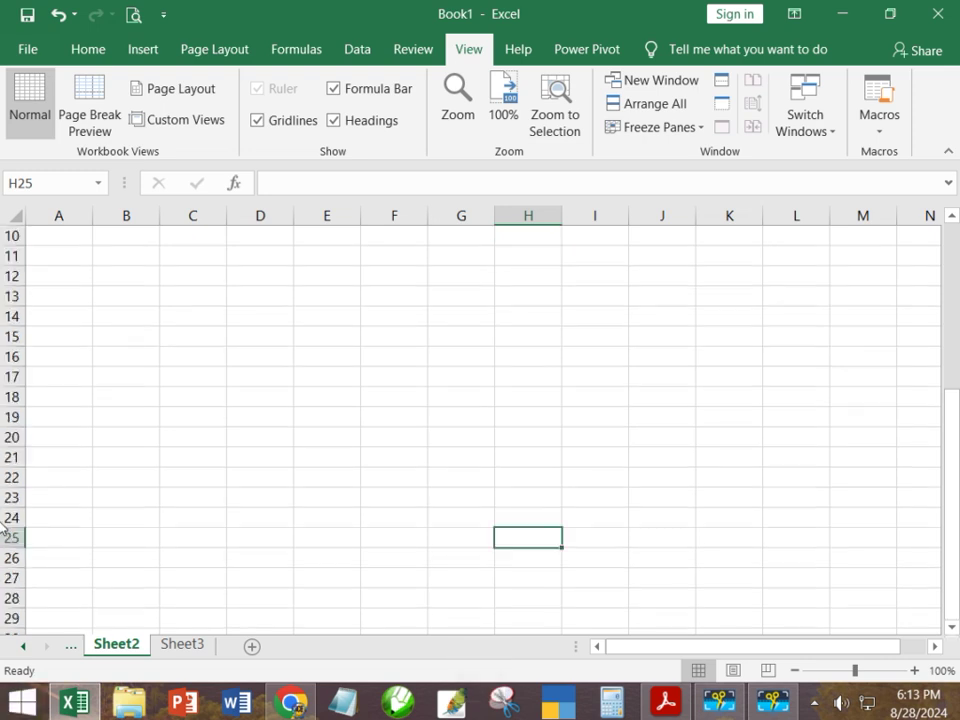
left_click(260, 250)
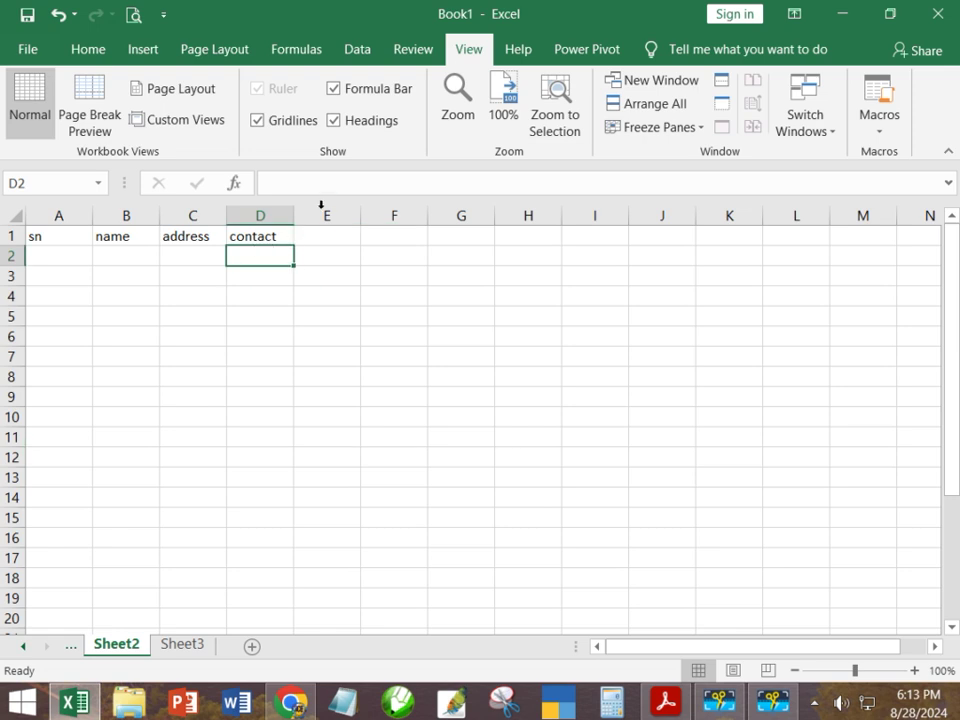
left_click(636, 128)
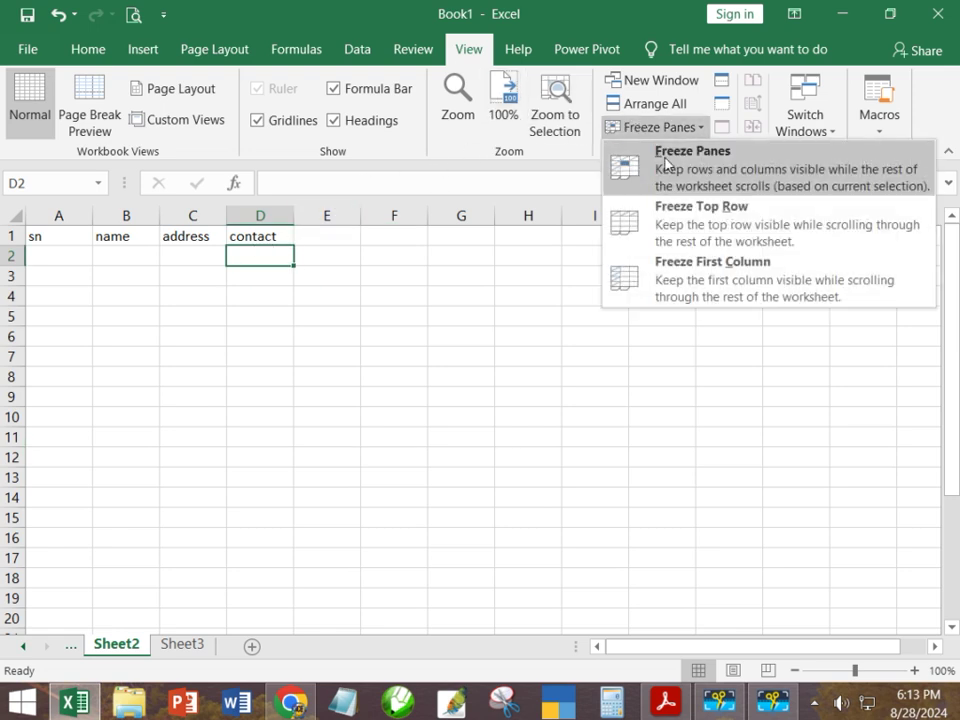
left_click(672, 226)
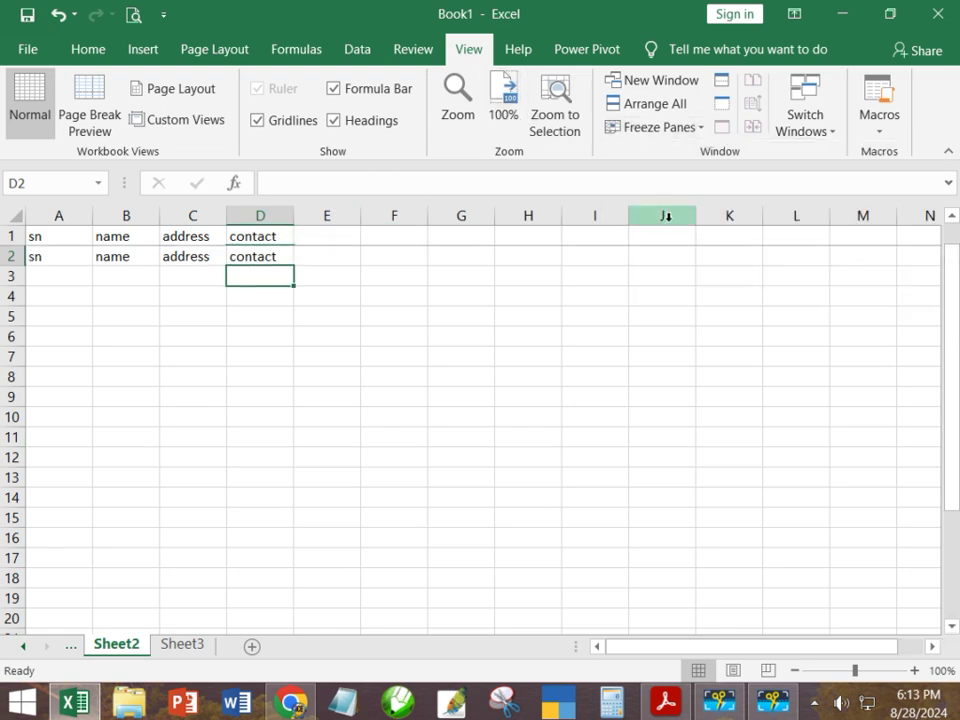
Step: Select A2 and move down column A past row 40 to examine how the frozen header row behaves
left_click(131, 374)
left_click(35, 272)
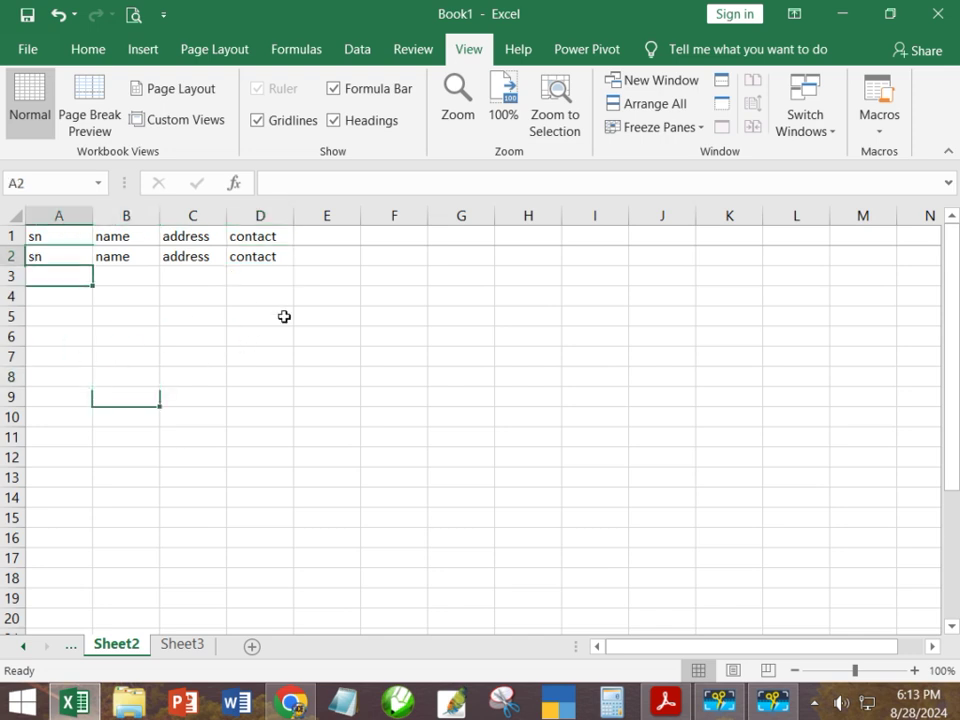
key("Down")
key("Down")
key("Down")
key("Down")
key("Down")
key("Down")
key("Down")
key("Down")
key("Down")
key("Down")
key("Down")
key("Down")
key("Down")
key("Down")
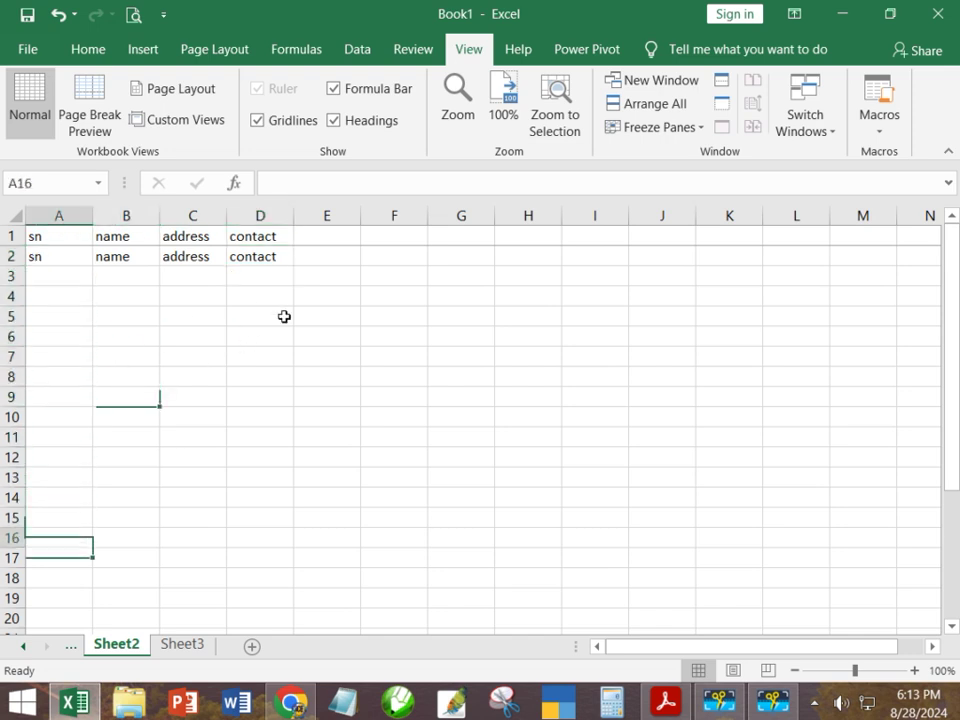
key("Down")
key("Down")
key("Down")
key("Down")
key("Down")
key("Down")
key("Down")
key("Down")
key("Down")
key("Down")
key("Down")
key("Down")
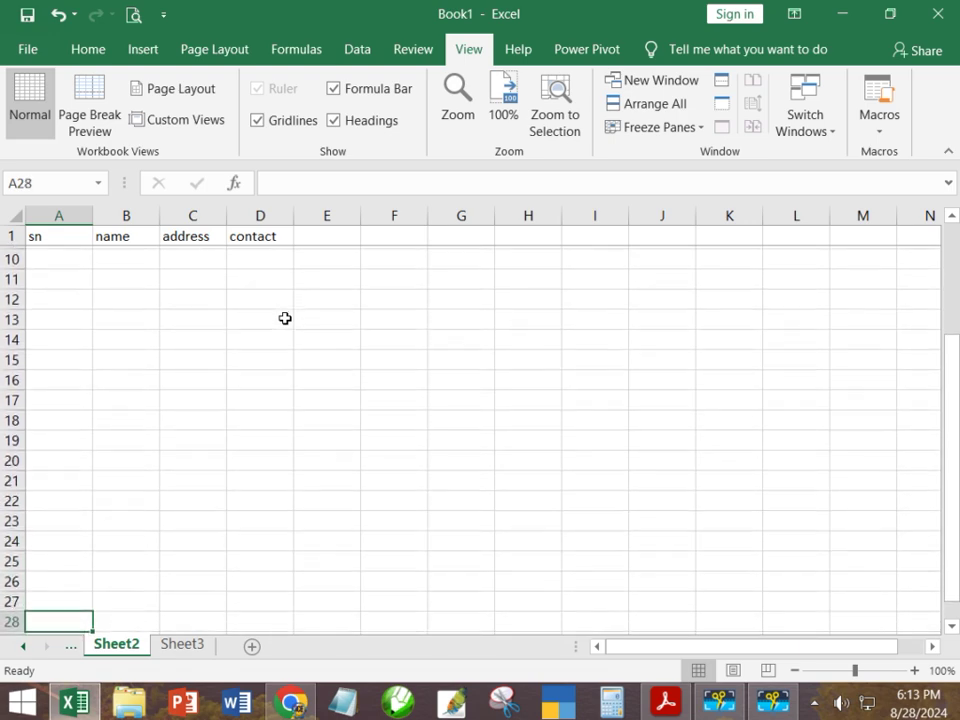
key("Down")
key("Down")
key("Down")
key("Down")
key("Down")
key("Down")
key("Down")
key("Down")
key("Down")
key("Down")
key("Down")
key("Down")
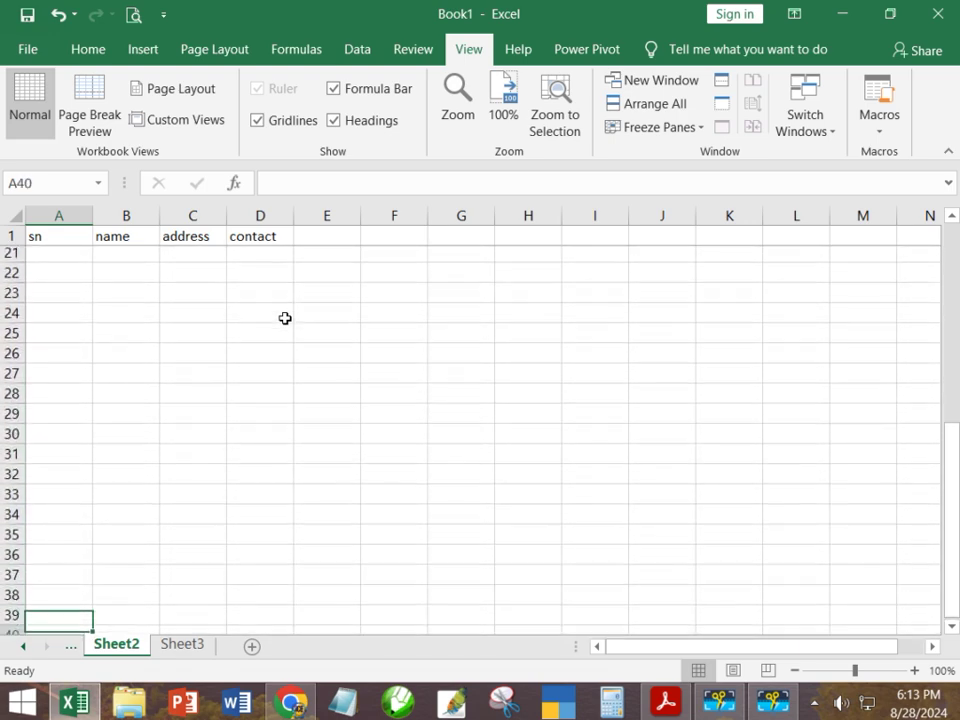
key("Down")
key("Down")
key("Down")
key("Down")
Step: Move back up column A to A1 beneath the frozen header row
key("Up")
key("Up")
key("Up")
key("Up")
key("Up")
key("Up")
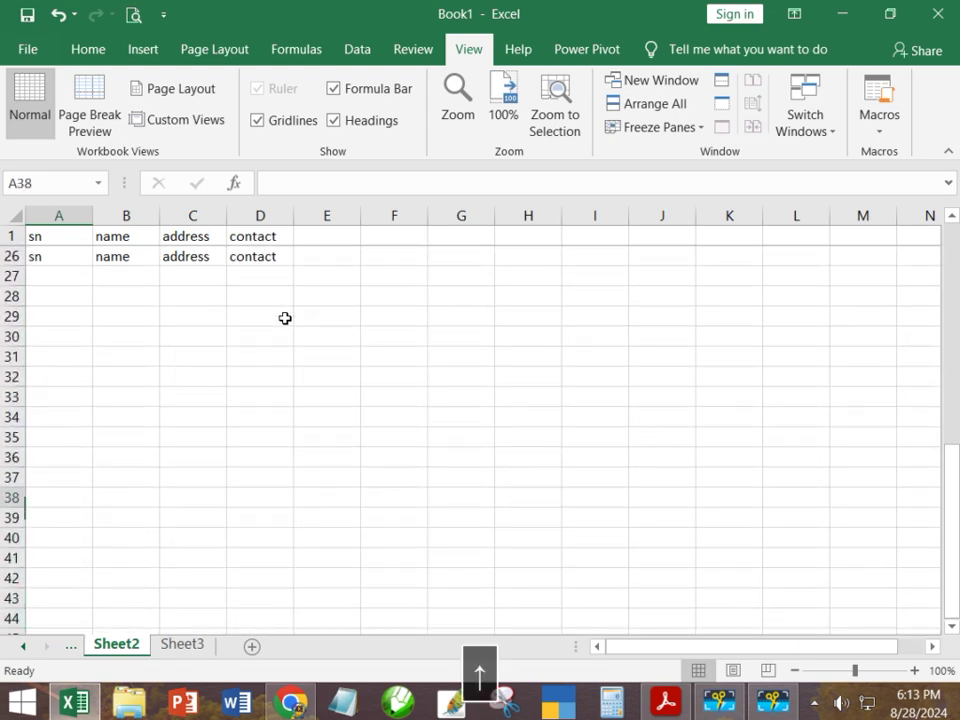
key("Up")
key("Up")
key("Up")
key("Up")
key("Up")
key("Up")
key("Up")
key("Up")
key("Up")
key("Up")
key("Up")
key("Up")
key("Up")
key("Up")
key("Up")
key("Up")
key("Up")
key("Up")
key("Up")
key("Up")
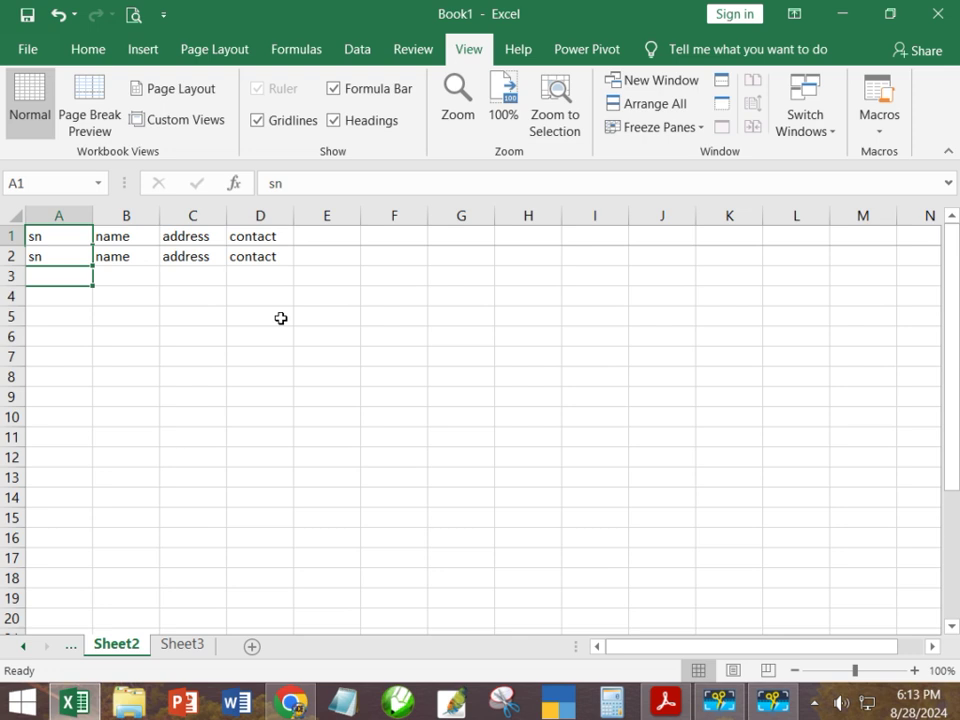
Step: Freeze the first column of Sheet2 and browse across to about column Z
left_click(664, 132)
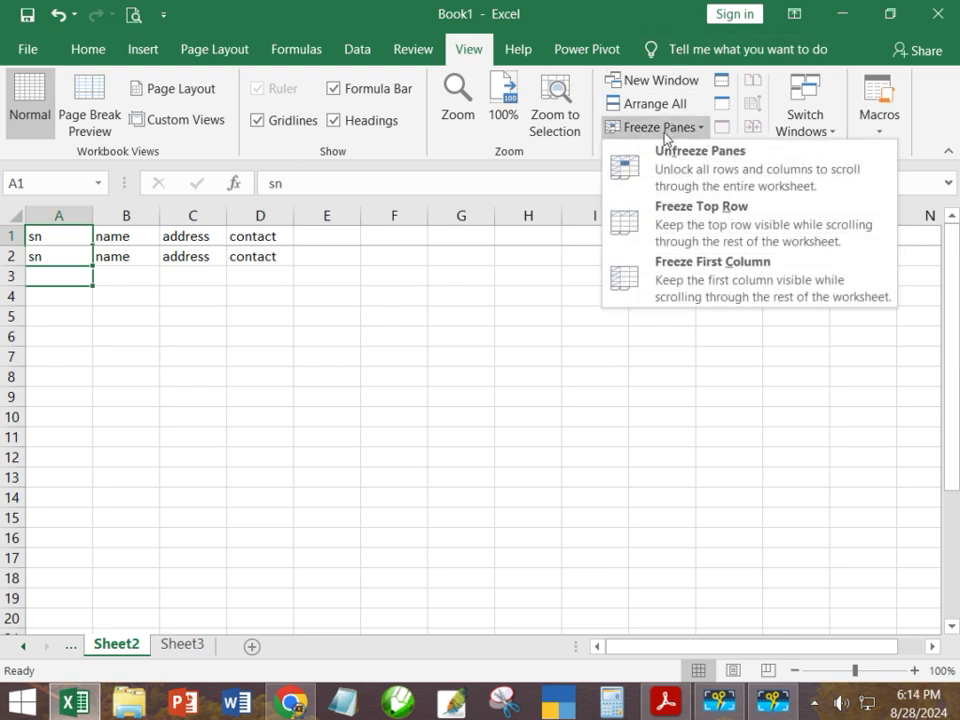
left_click(669, 268)
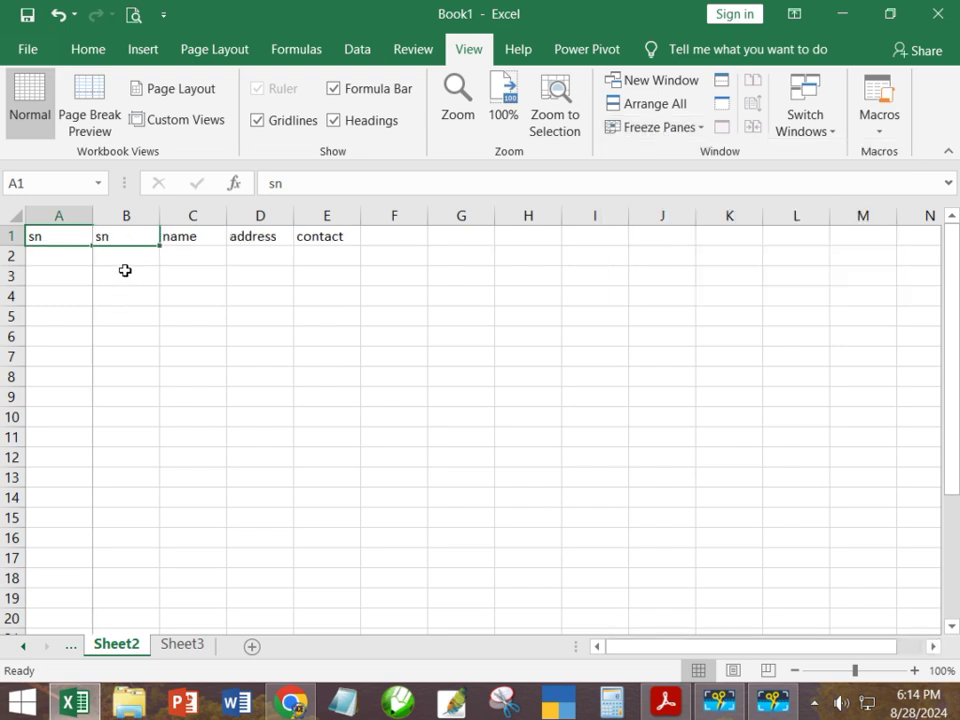
left_click(933, 646)
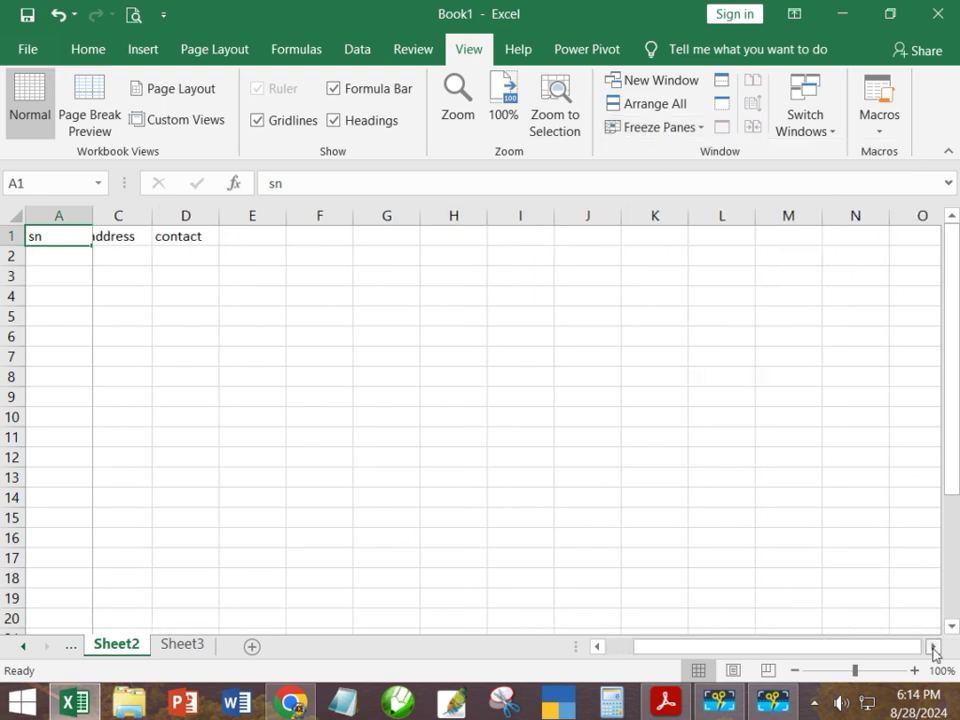
left_click(934, 648)
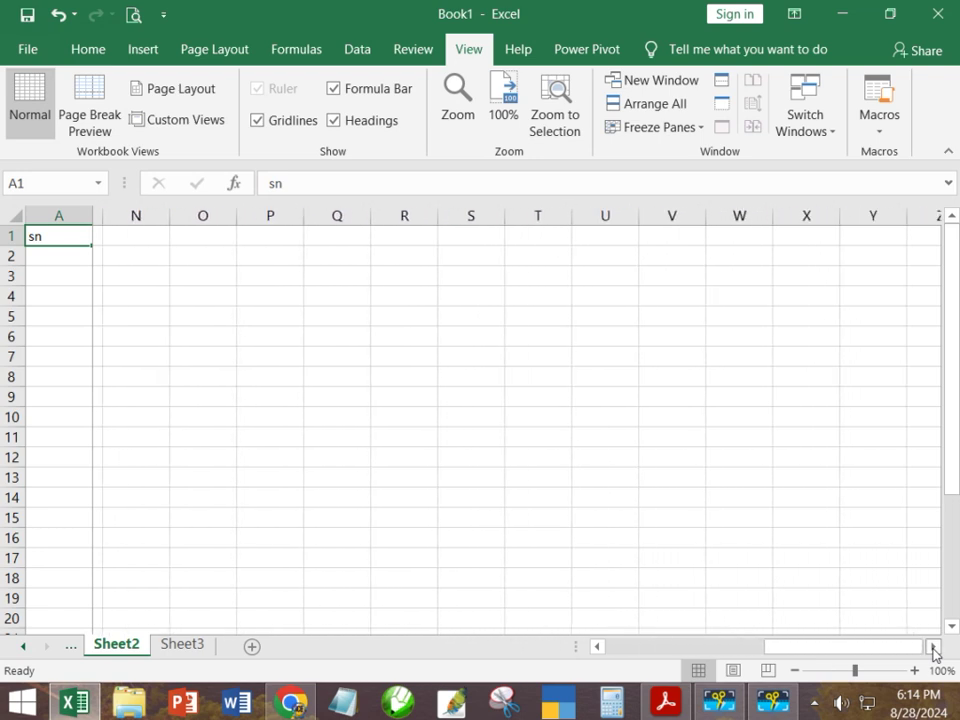
Step: Browse across to about column AH with the first column frozen, and unfreeze the panes of Sheet2
left_click(934, 648)
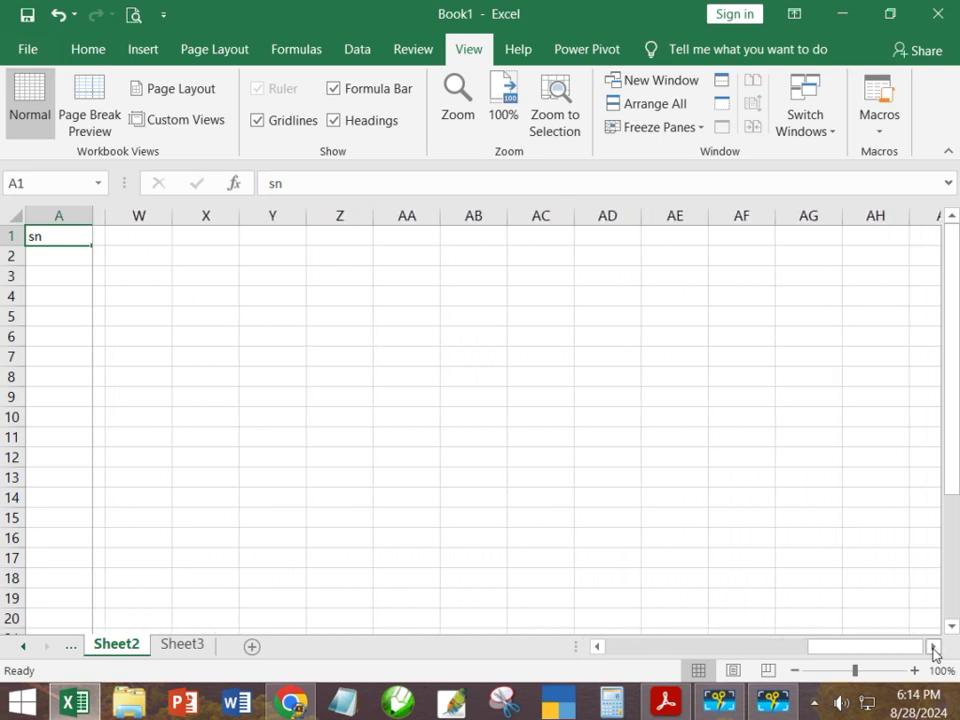
left_click(660, 127)
left_click(670, 160)
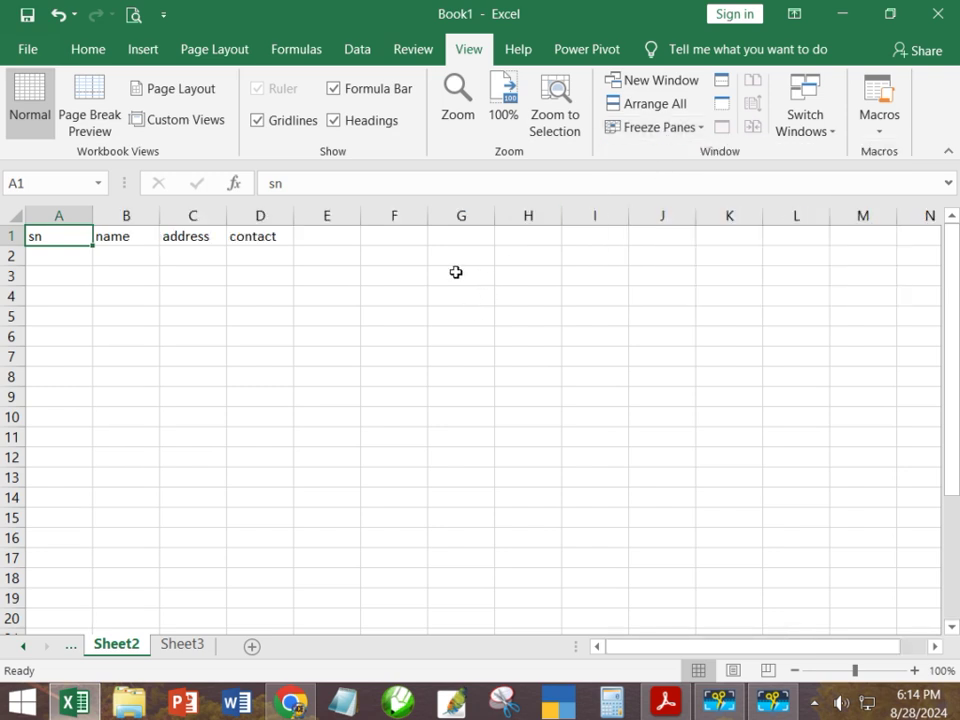
Step: Freeze the panes of Sheet2 at cell D3, locking rows 1 to 2 and columns A to C
left_click(134, 270)
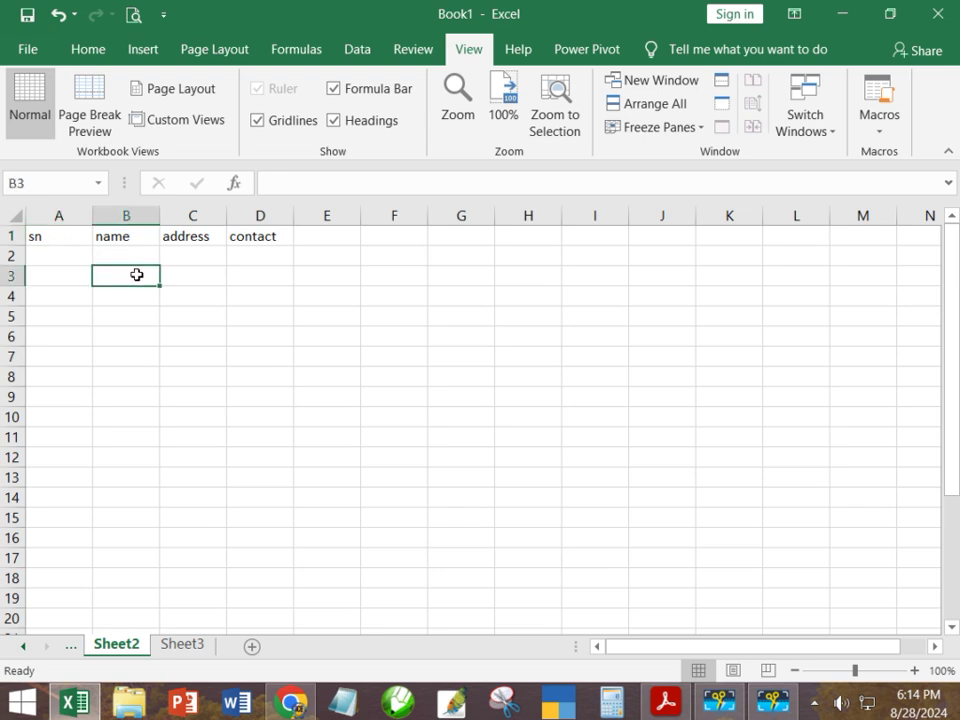
left_click(282, 284)
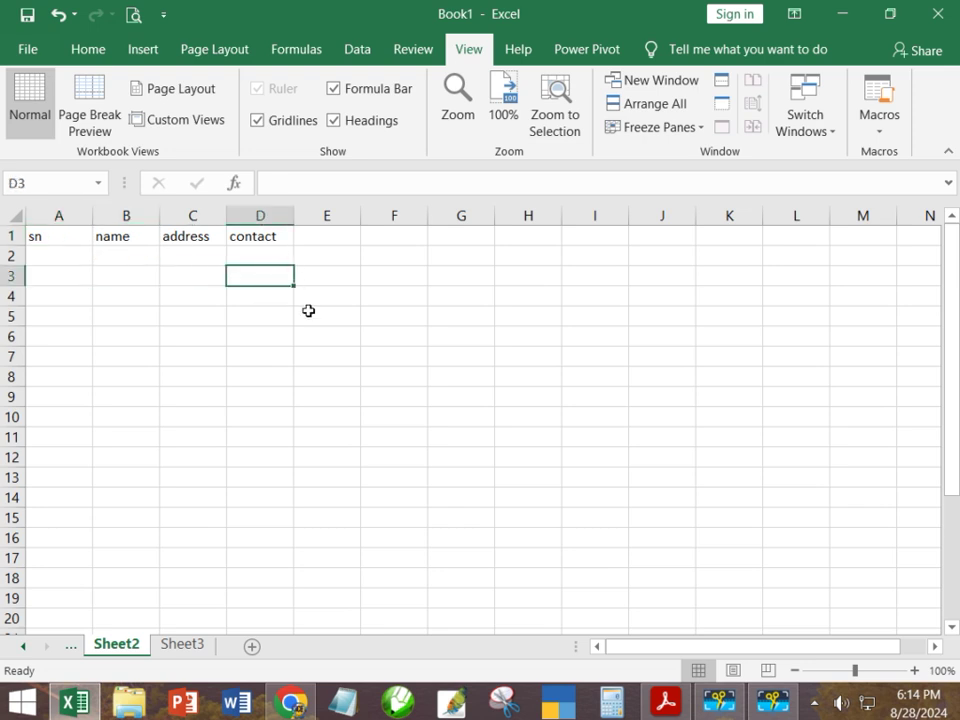
left_click(636, 126)
left_click(677, 166)
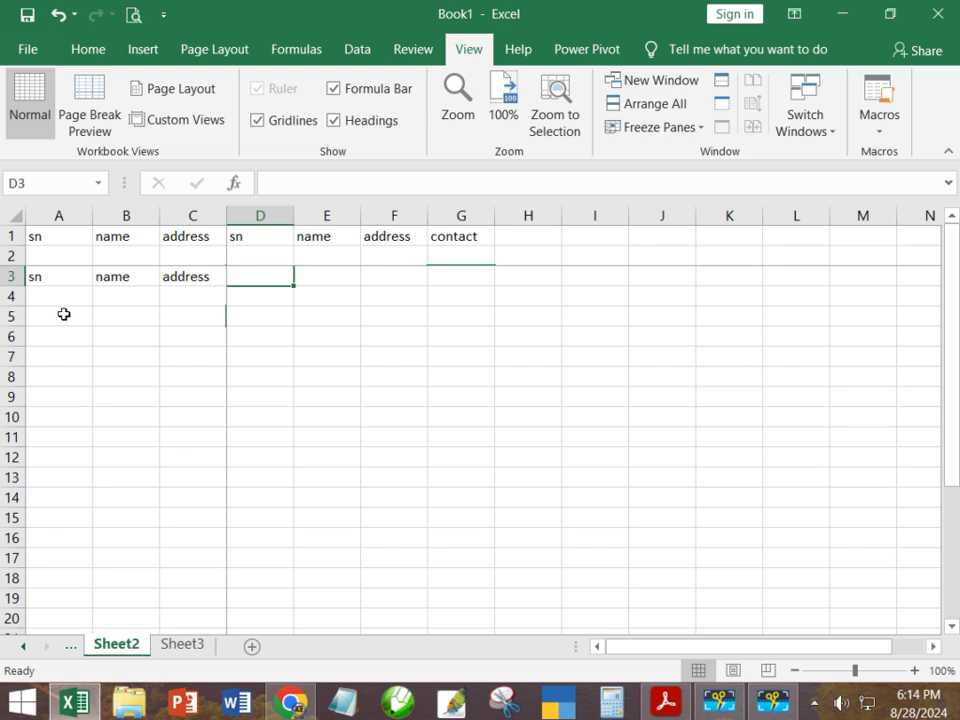
Step: Move up to D1 and down column D to row 63 to examine how the frozen rows behave
key("Up")
key("Up")
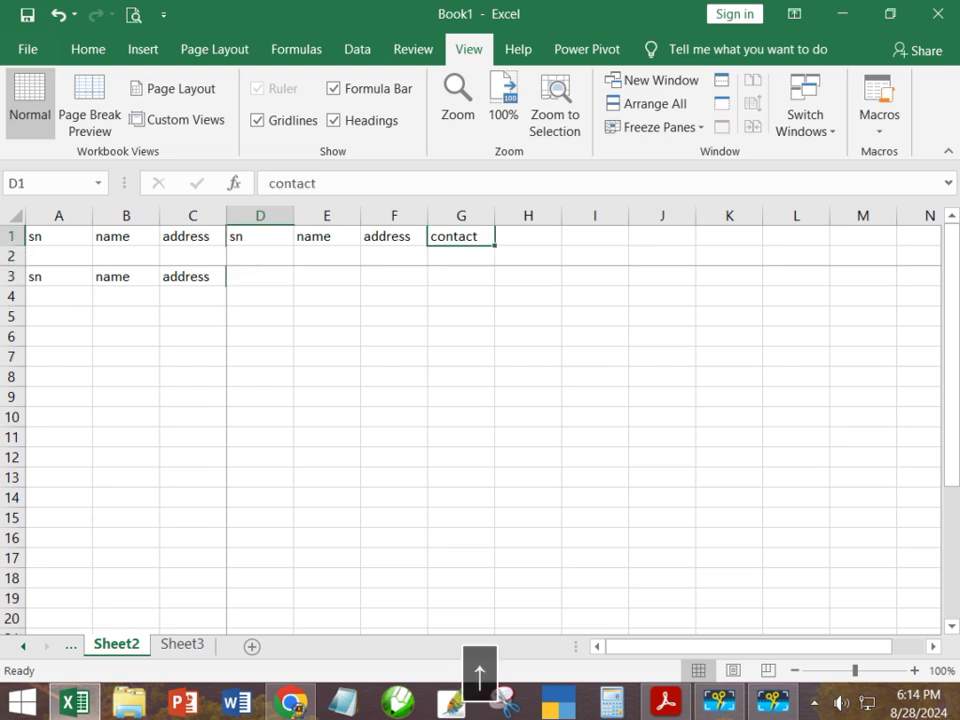
key("Down")
key("Down")
key("Down")
key("Down")
key("Down")
key("Down")
key("Down")
key("Down")
key("Down")
key("Down")
key("Down")
key("Down")
key("Down")
key("Down")
key("Down")
key("Down")
key("Down")
key("Down")
key("Down")
key("Down")
key("Down")
key("Down")
key("Down")
key("Down")
key("Down")
key("Down")
key("Down")
key("Down")
key("Down")
key("Down")
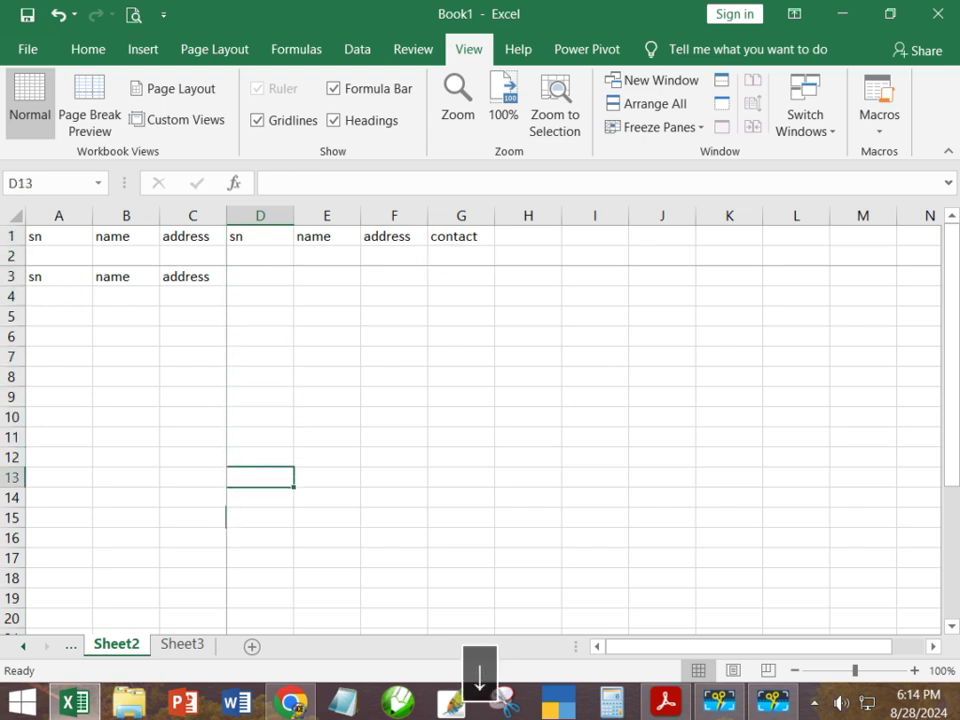
key("Down")
key("Down")
key("Down")
key("Down")
key("Down")
key("Down")
key("Down")
key("Down")
key("Down")
key("Down")
key("Down")
key("Down")
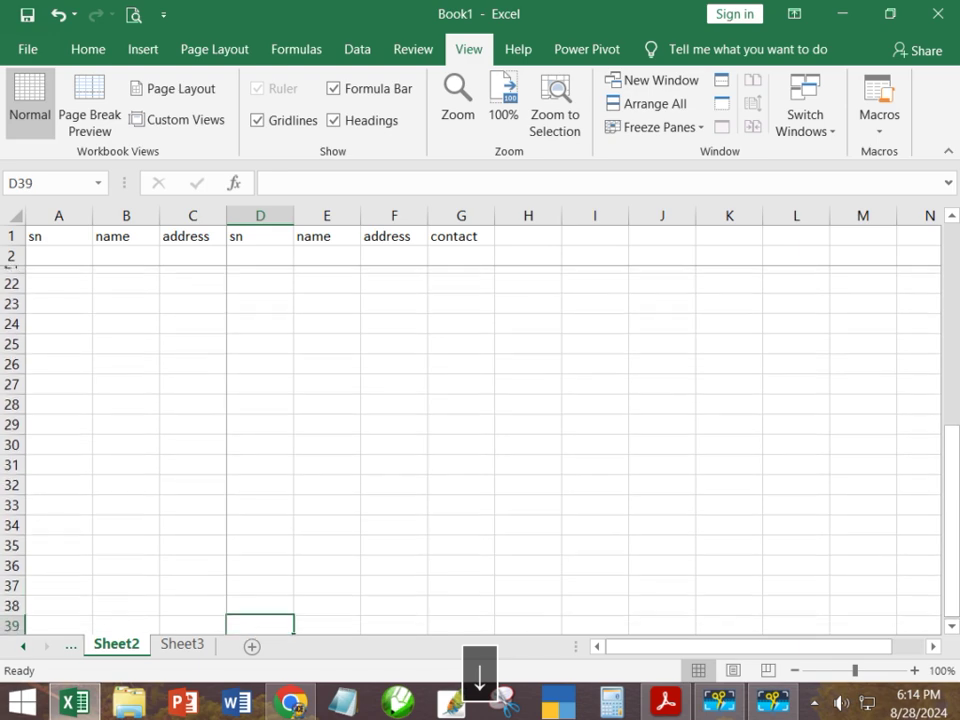
key("Down")
key("Down")
key("Down")
key("Down")
key("Down")
key("Down")
key("Down")
key("Down")
key("Down")
key("Down")
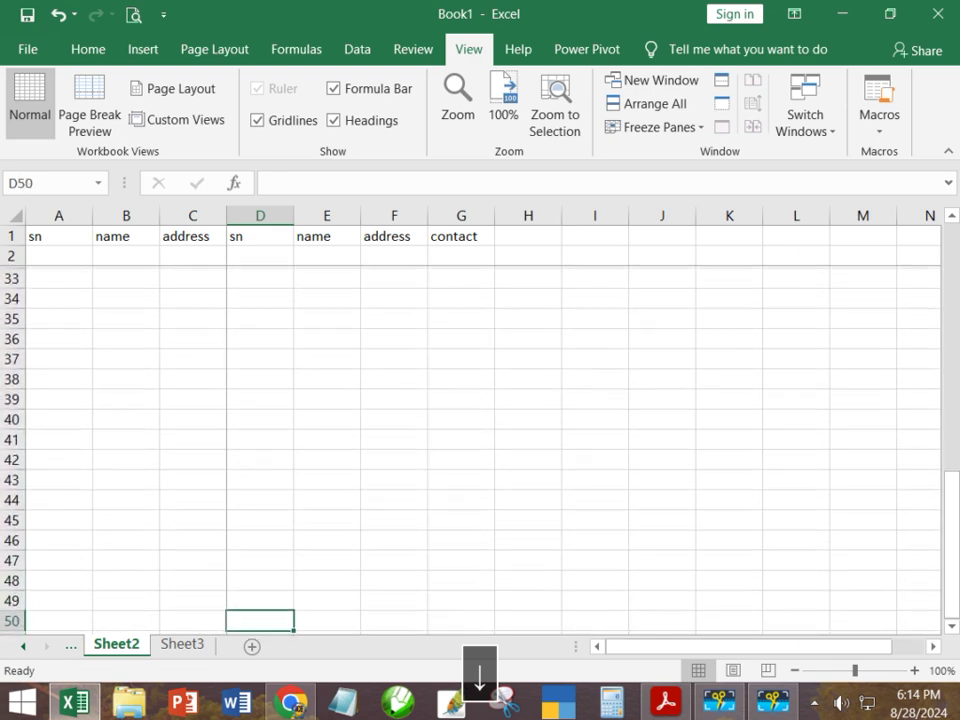
key("Down")
key("Down")
key("Down")
key("Down")
key("Down")
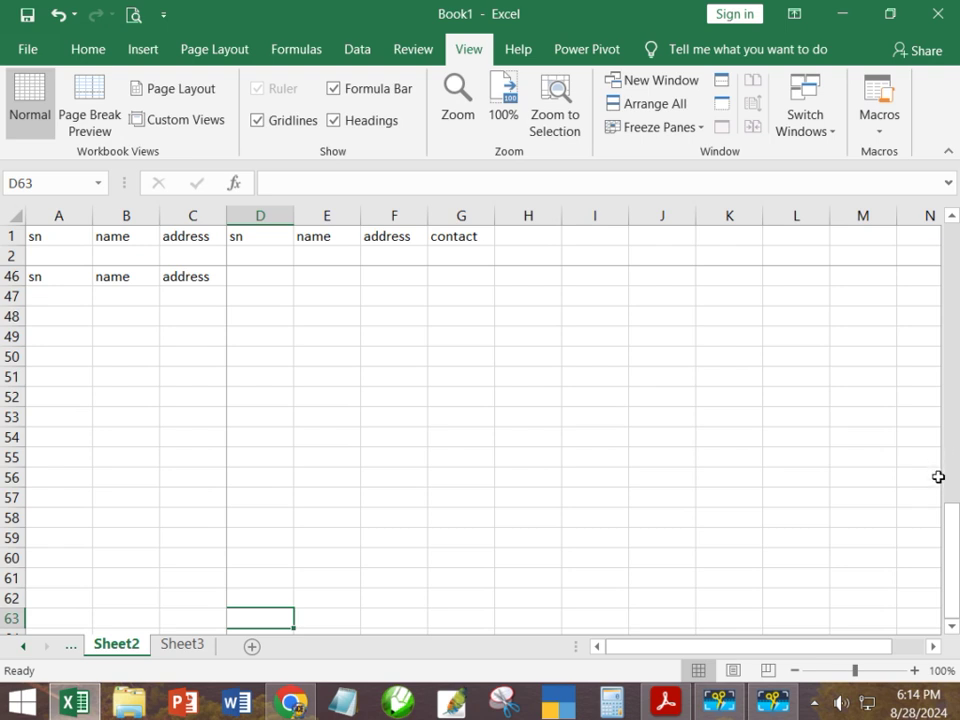
Step: Browse across to about column AH, select Z54 and continue down the sheet to examine the frozen columns and rows
left_click(933, 647)
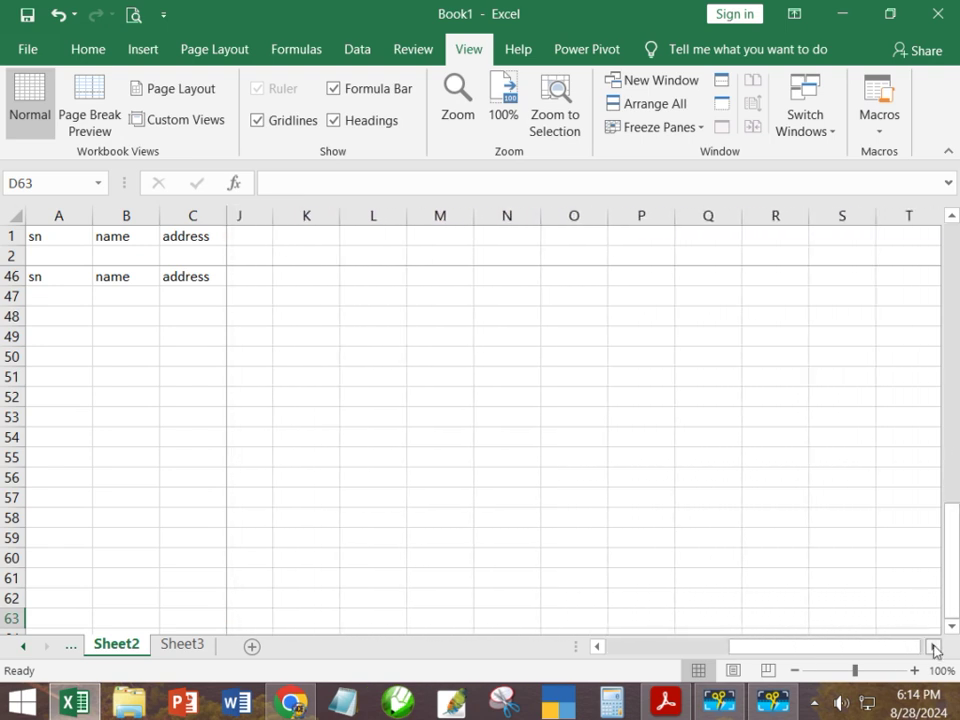
left_click_drag(933, 647, 933, 647)
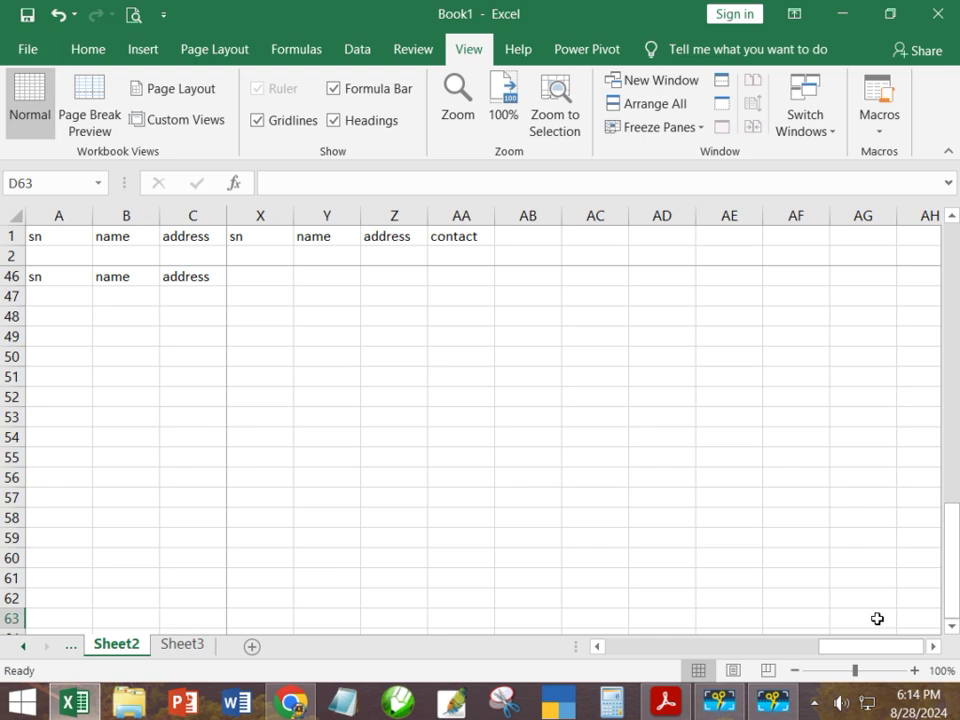
left_click(388, 437)
scroll(930, 583, "down", 2)
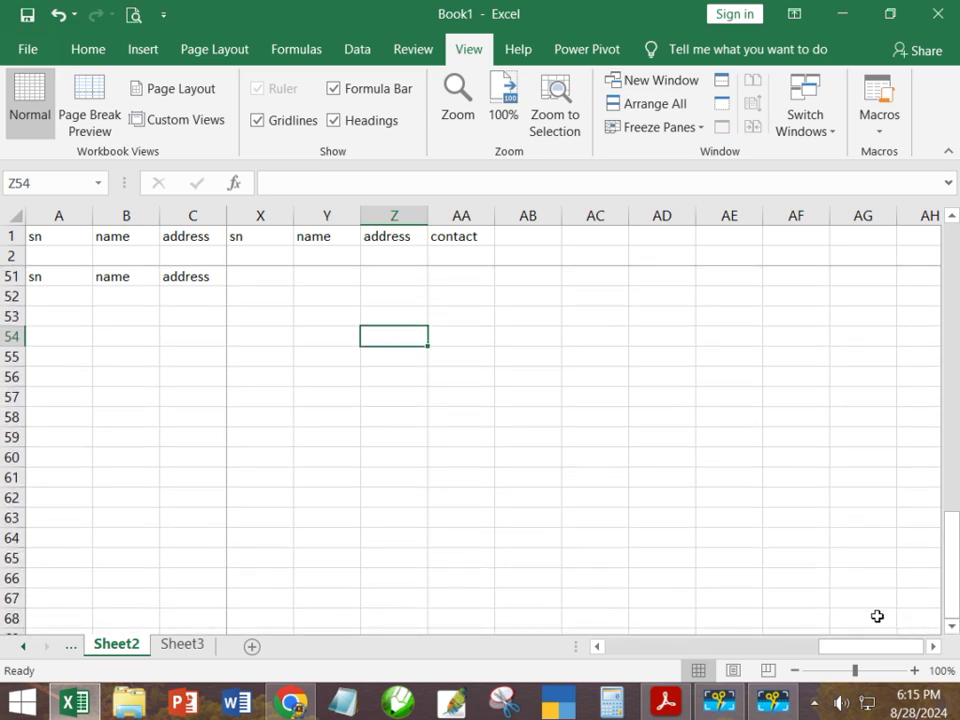
Step: List the open workbook windows and switch to Book1
left_click(818, 142)
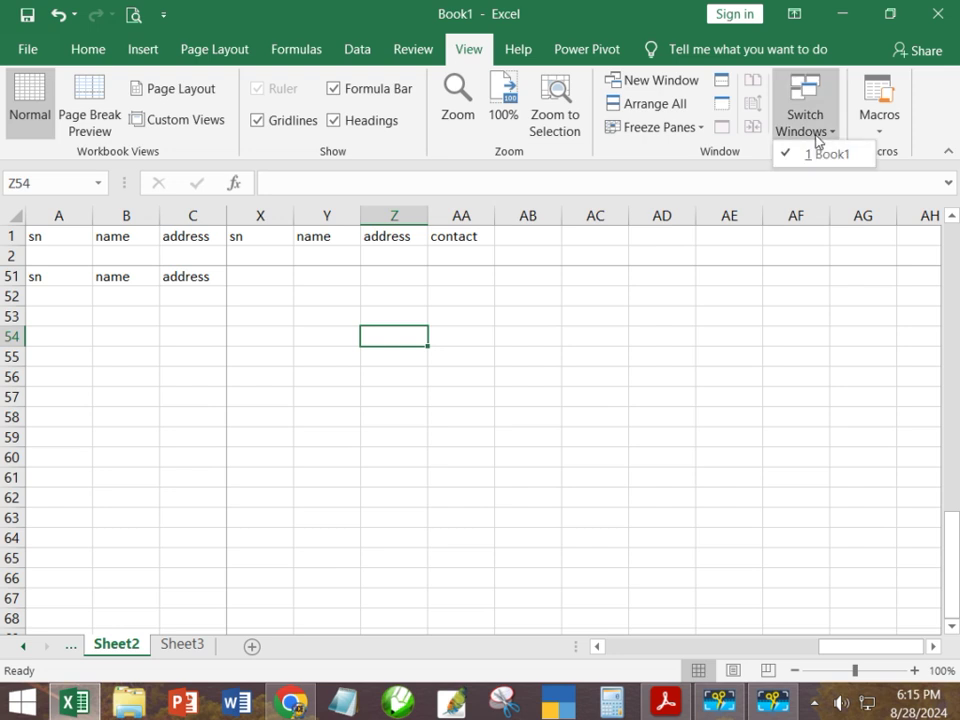
left_click(855, 163)
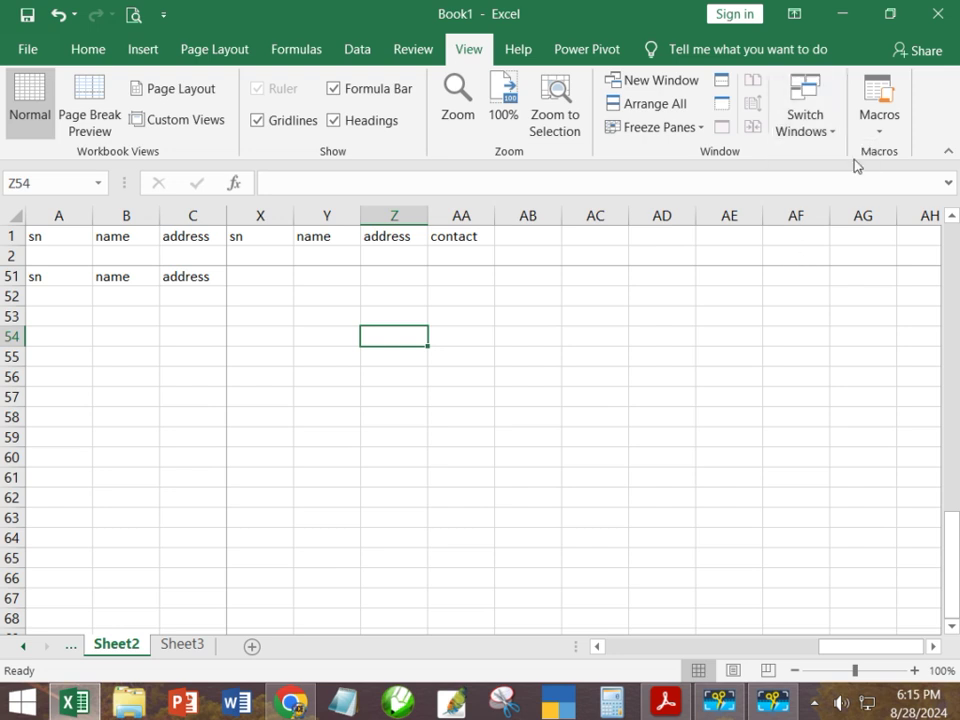
Step: Select all cells of Sheet2, delete their contents and return to the first rows
left_click(501, 396)
key("ctrl+a")
key("Delete")
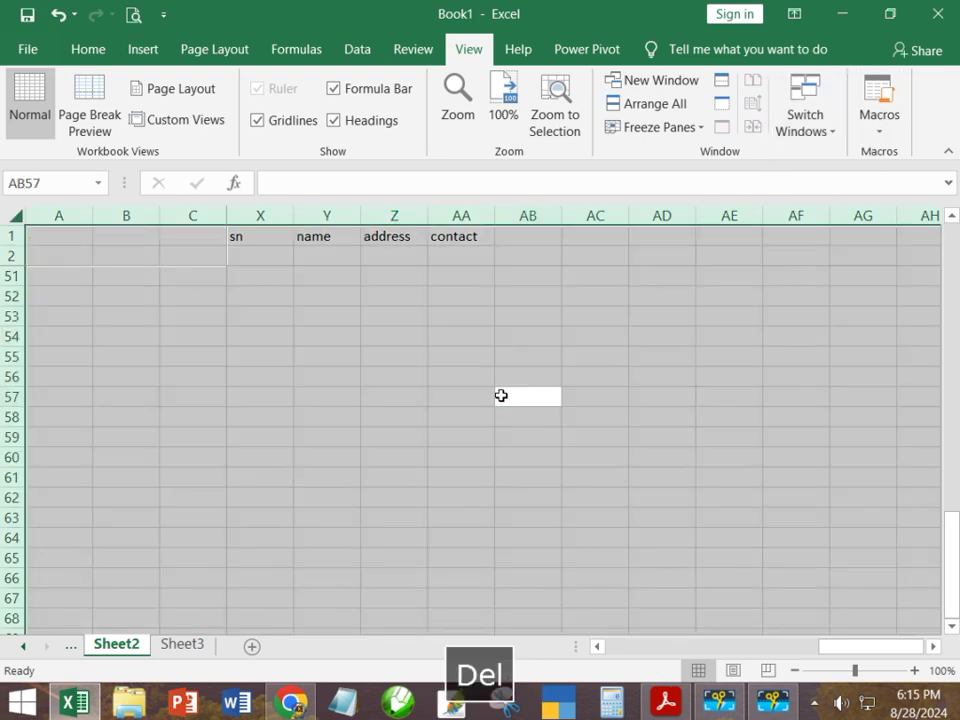
scroll(501, 396, "up", 1)
left_click(514, 394)
scroll(360, 388, "up", 15)
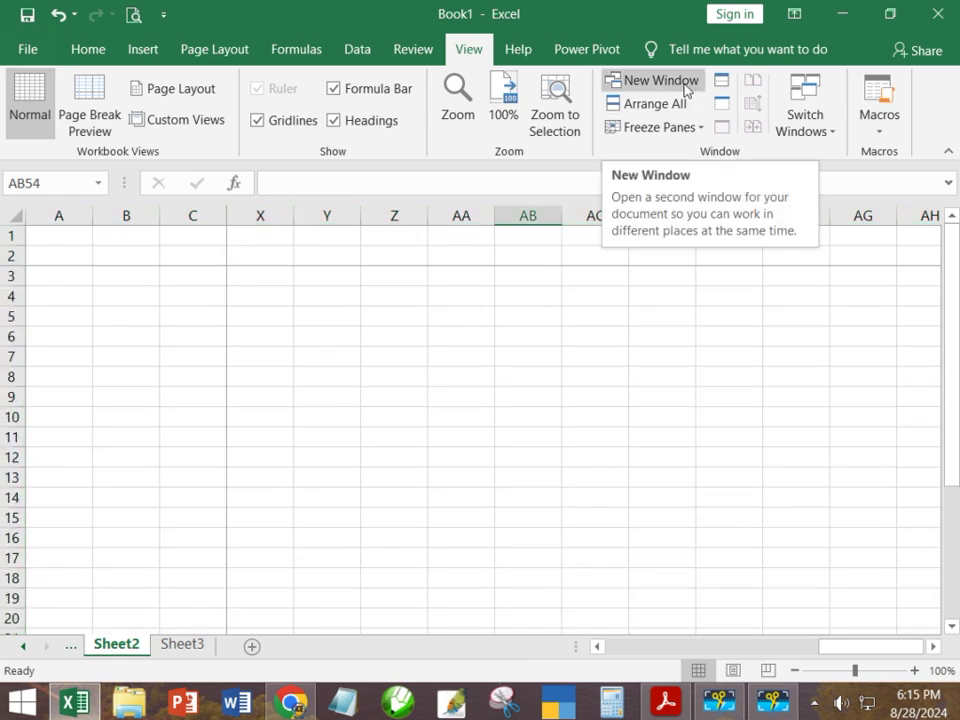
Step: Clear the frozen panes of Sheet2 by turning Split on and off, and select A1
left_click(723, 84)
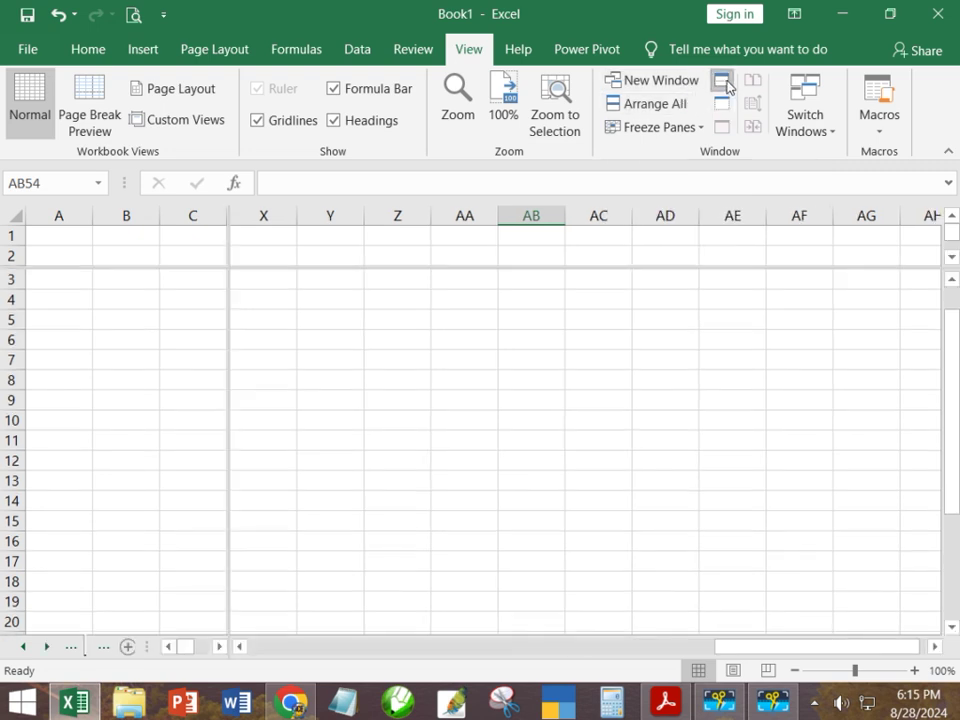
left_click(725, 85)
left_click(610, 314)
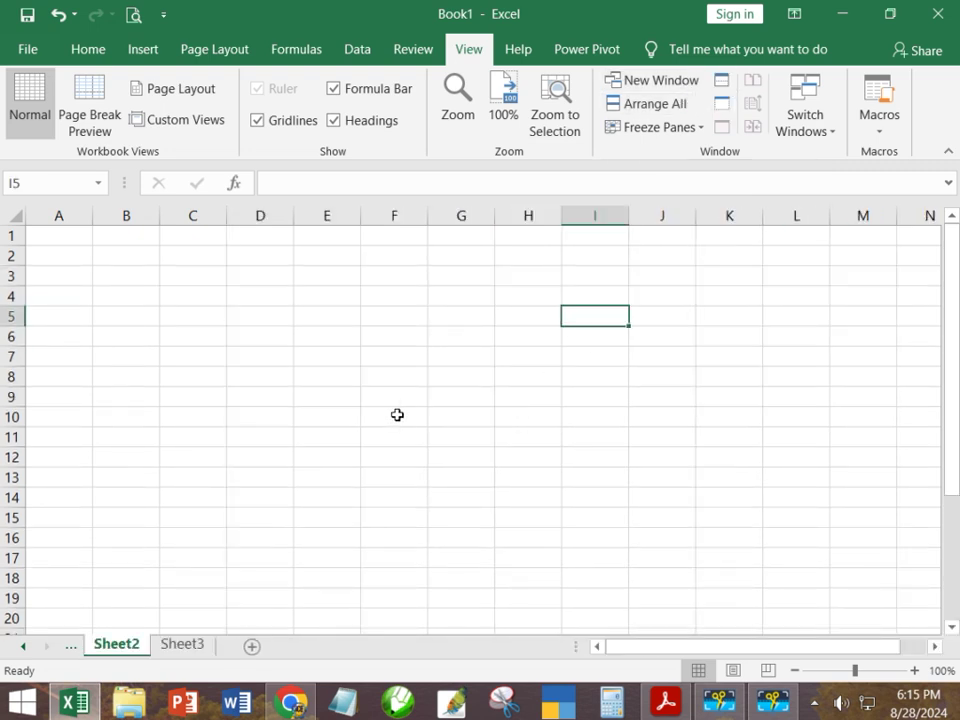
left_click(205, 336)
left_click(75, 232)
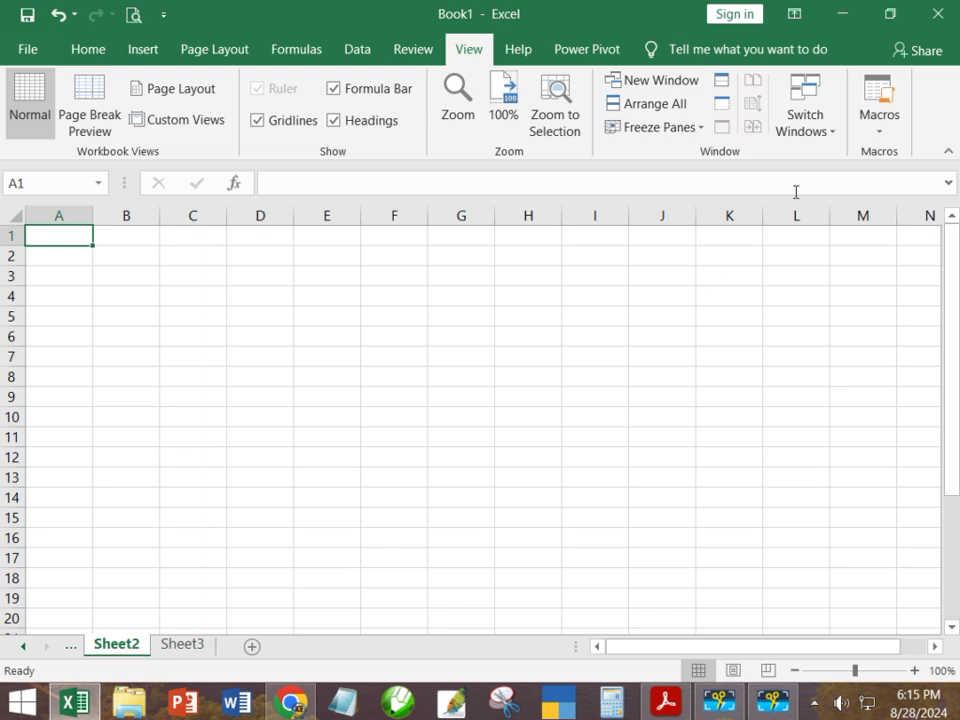
Step: Try to start recording a macro named "my data" stored in This Workbook
left_click(879, 130)
left_click(842, 178)
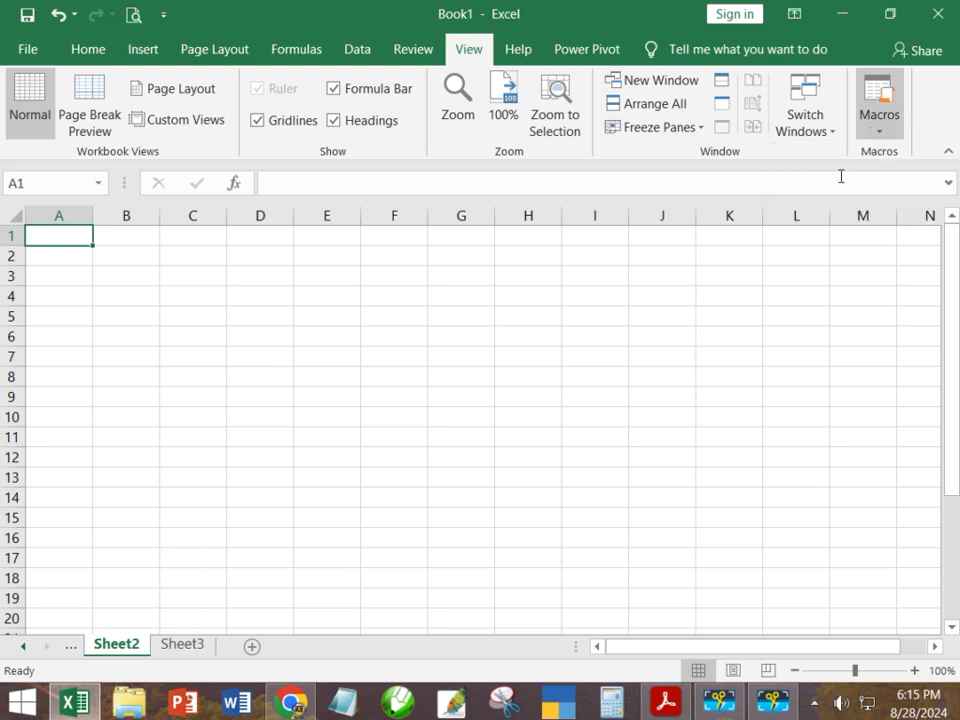
type("my data")
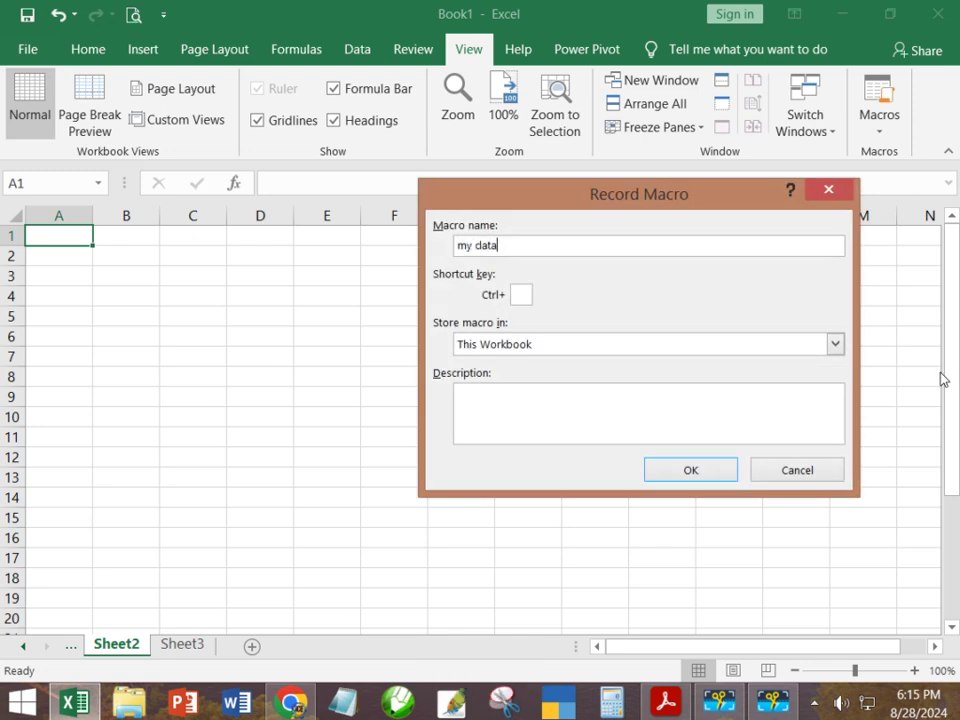
key("Return")
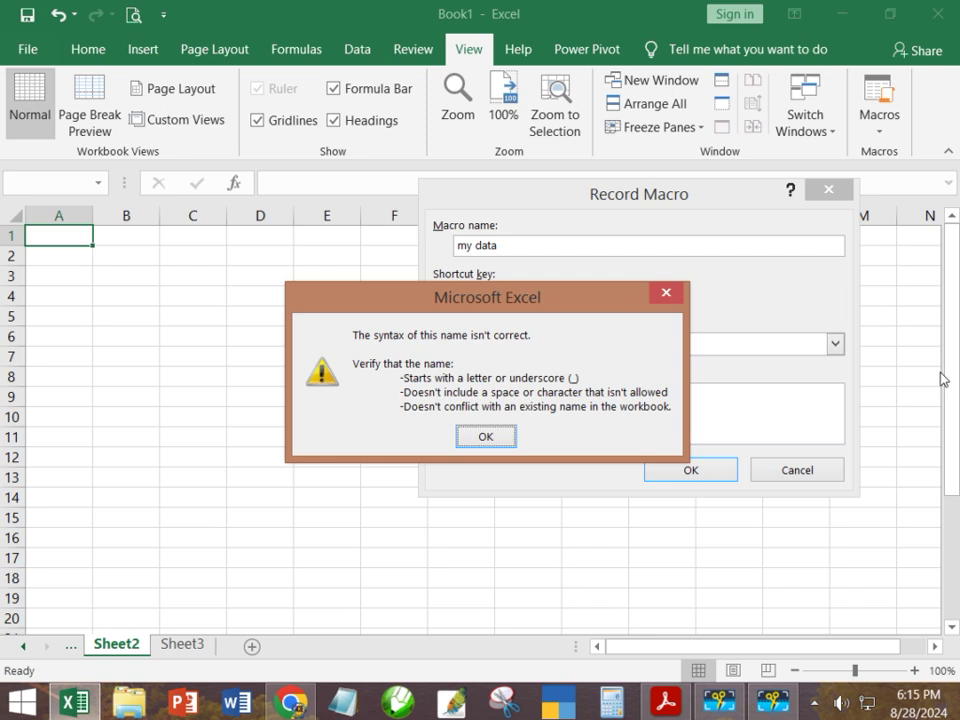
Step: Dismiss the name warning, change the macro name to "mydata" and start recording
left_click(486, 436)
left_click(521, 244)
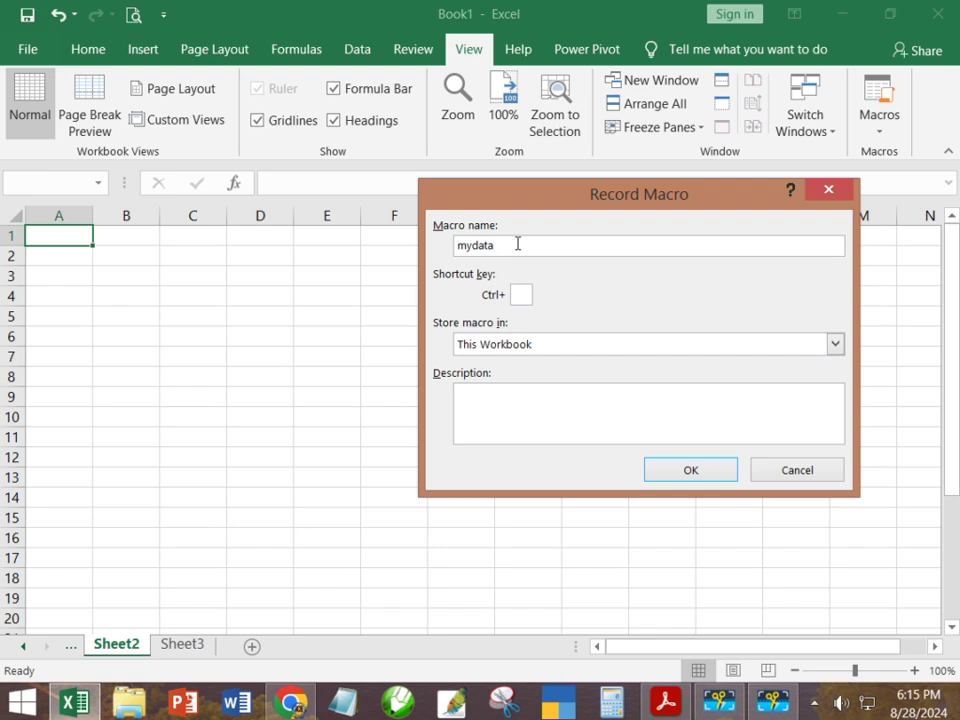
key("Return")
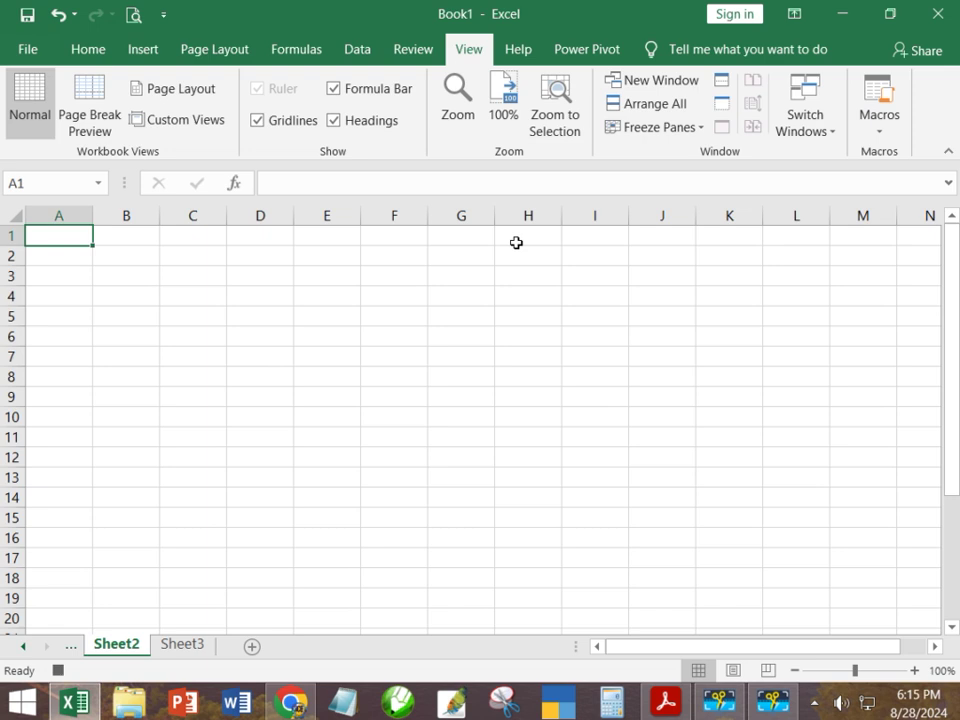
Step: Enter the headers sn, name, address and contact in cells A1 to D1
type("sn")
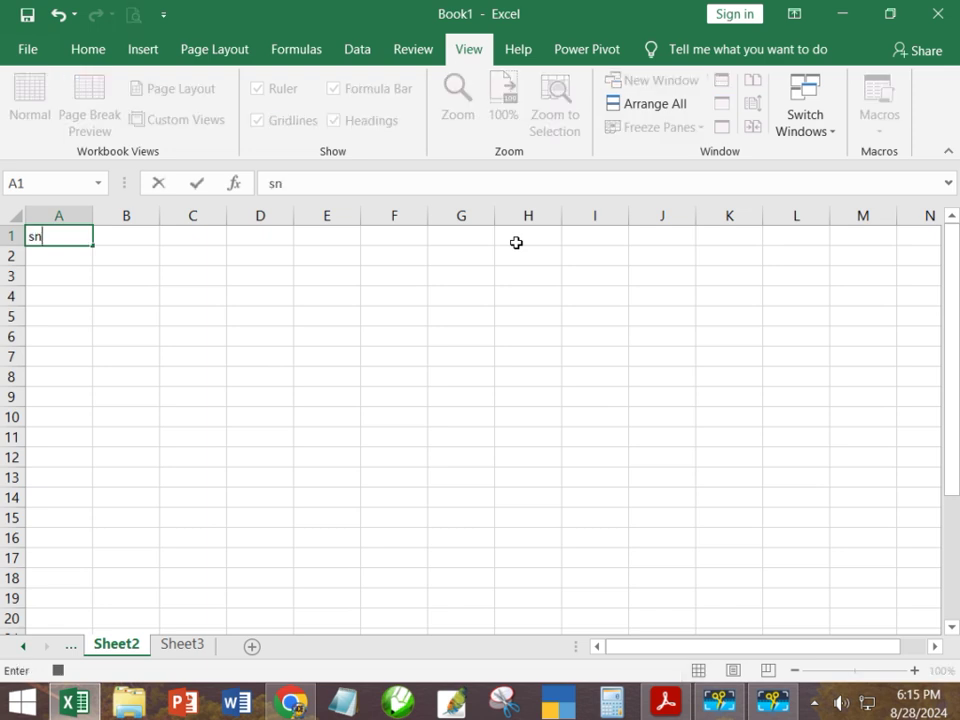
key("Tab")
type("name")
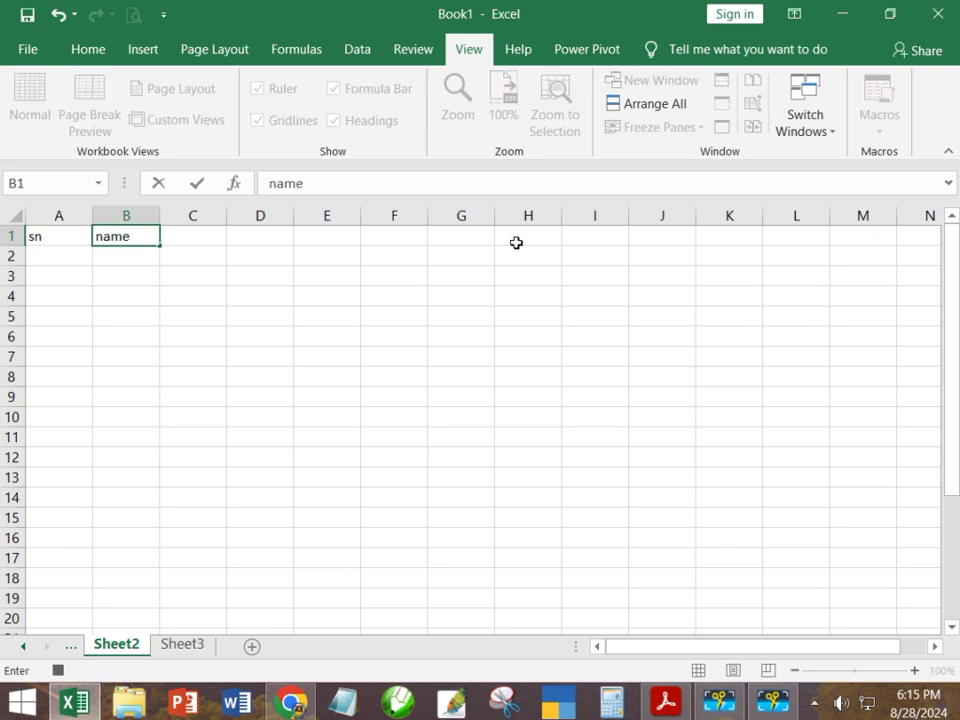
key("Tab")
type("address")
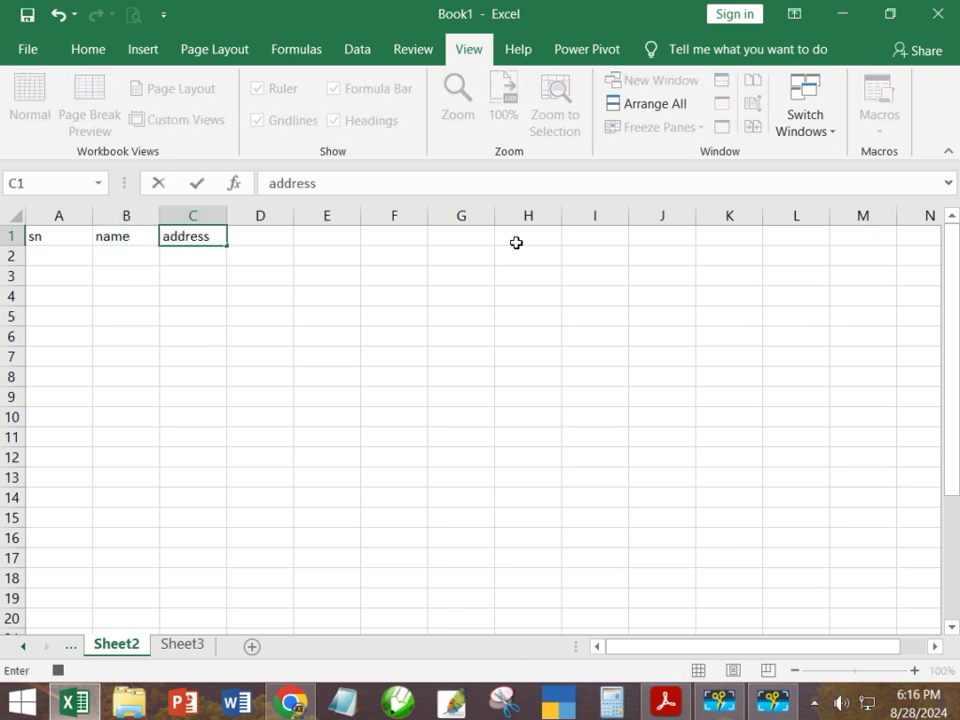
key("Tab")
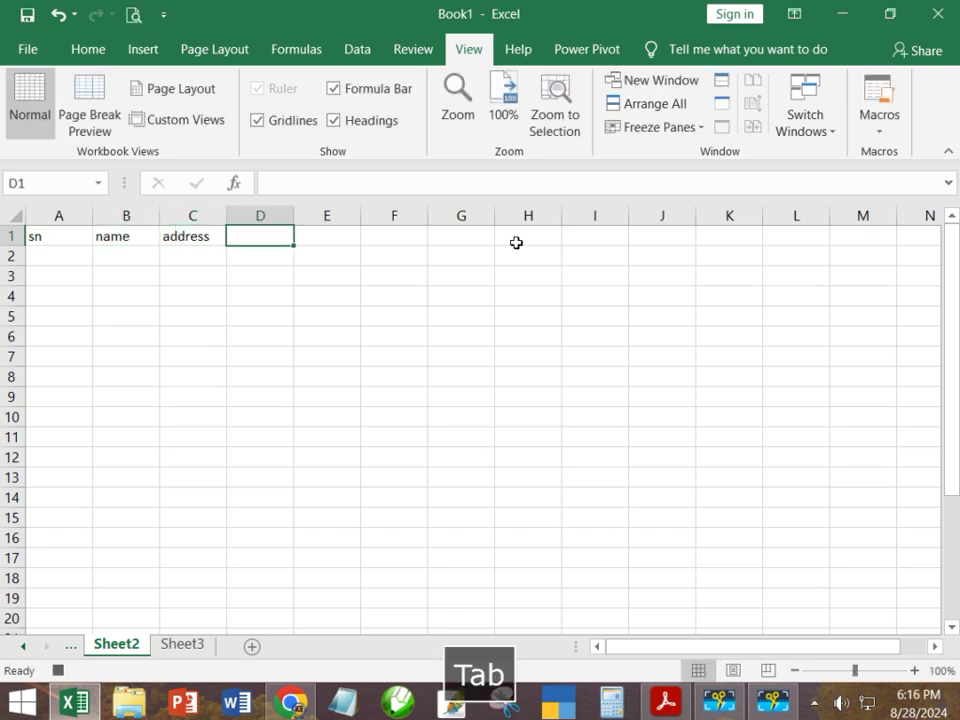
type("contact")
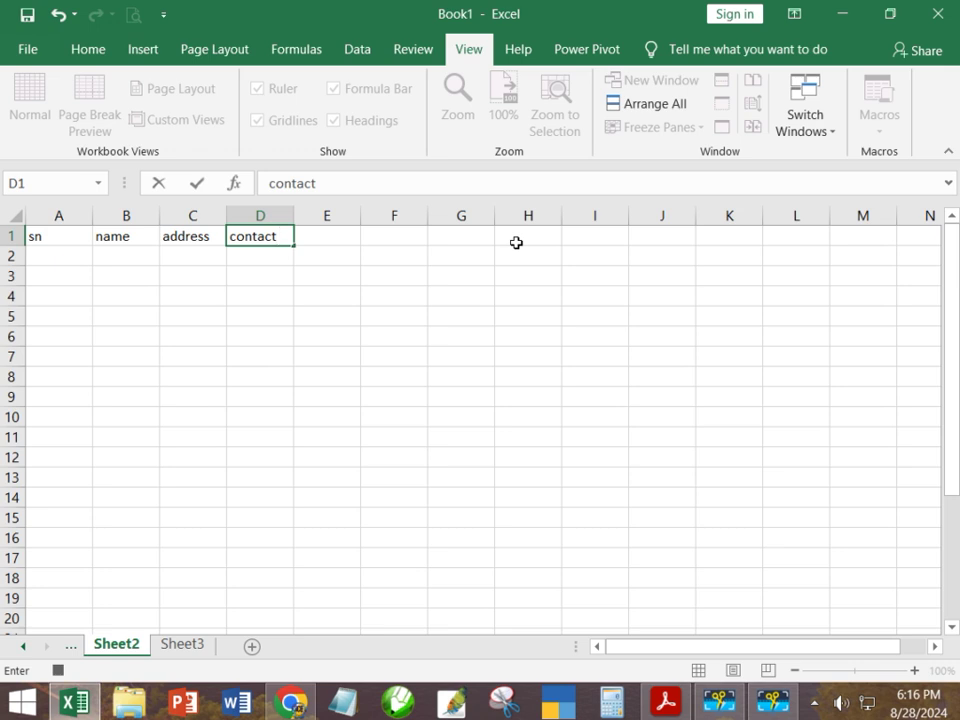
key("Return")
Step: Enter the serial numbers 1 to 6 in cells A2 to A7 under the sn header
type("1")
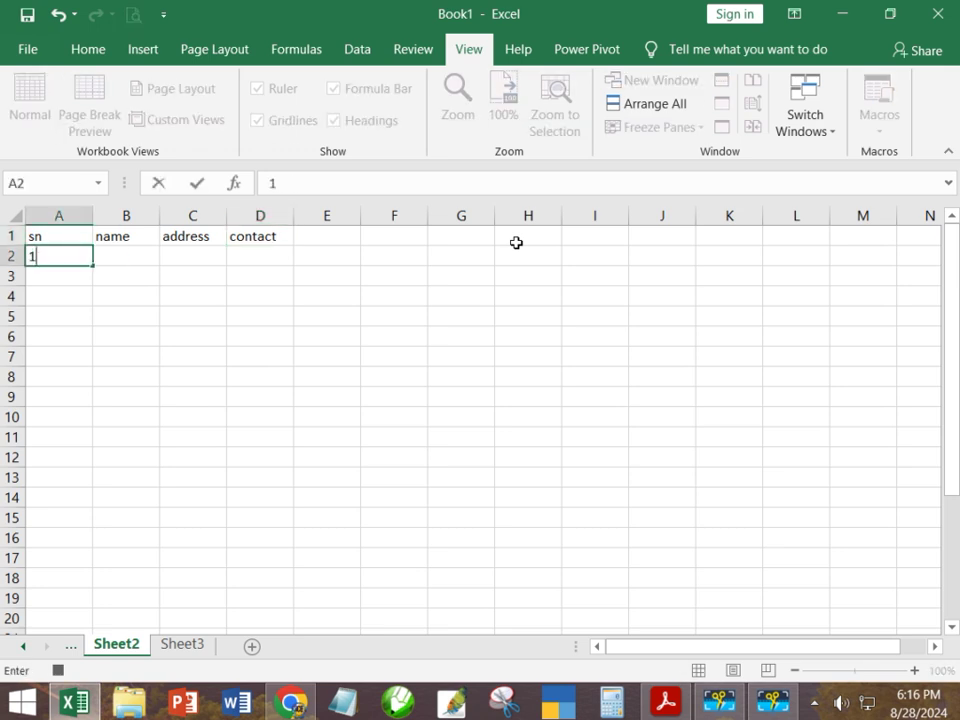
key("Return")
type("1")
key("BackSpace")
type("2")
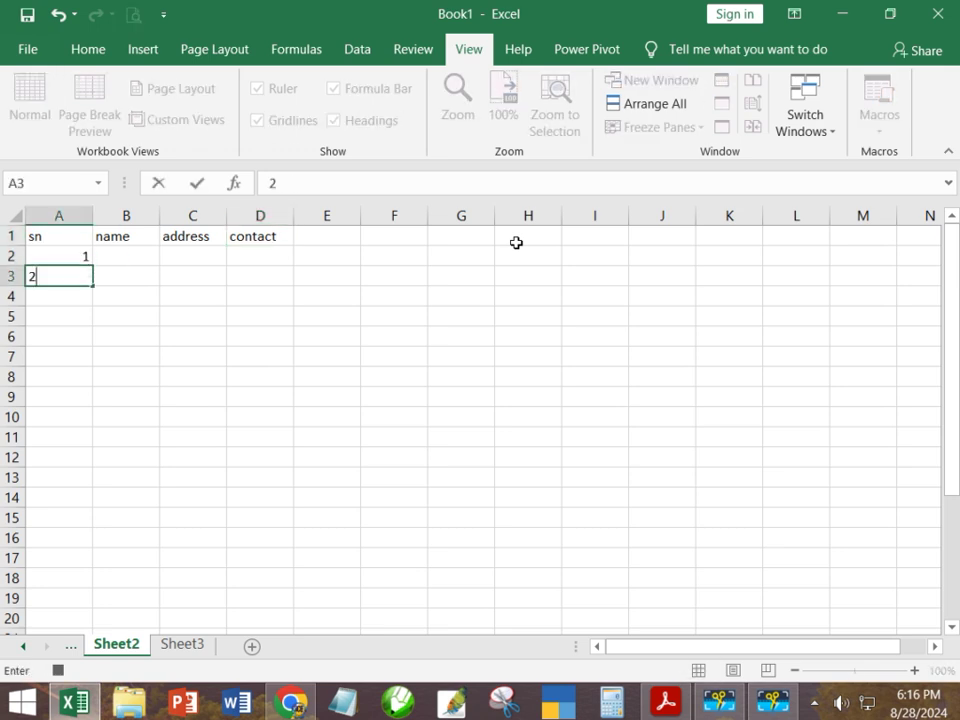
key("Return")
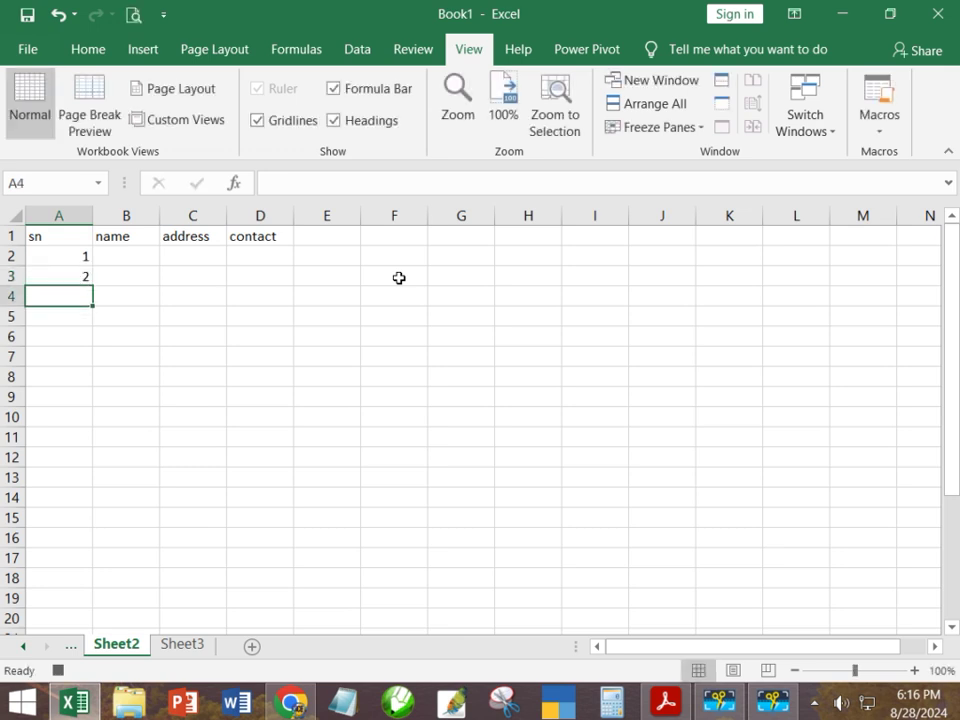
type("3")
key("Return")
type("4")
key("Return")
type("5")
key("Return")
type("6")
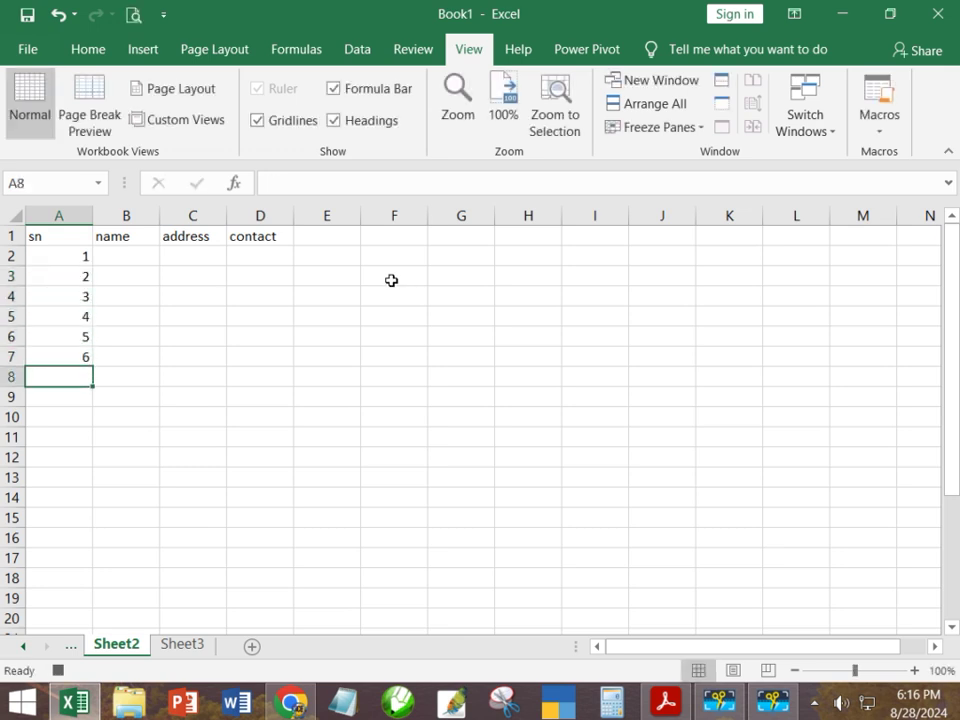
Step: Stop recording the mydata macro and select cell C14 outside the entered data
left_click(869, 132)
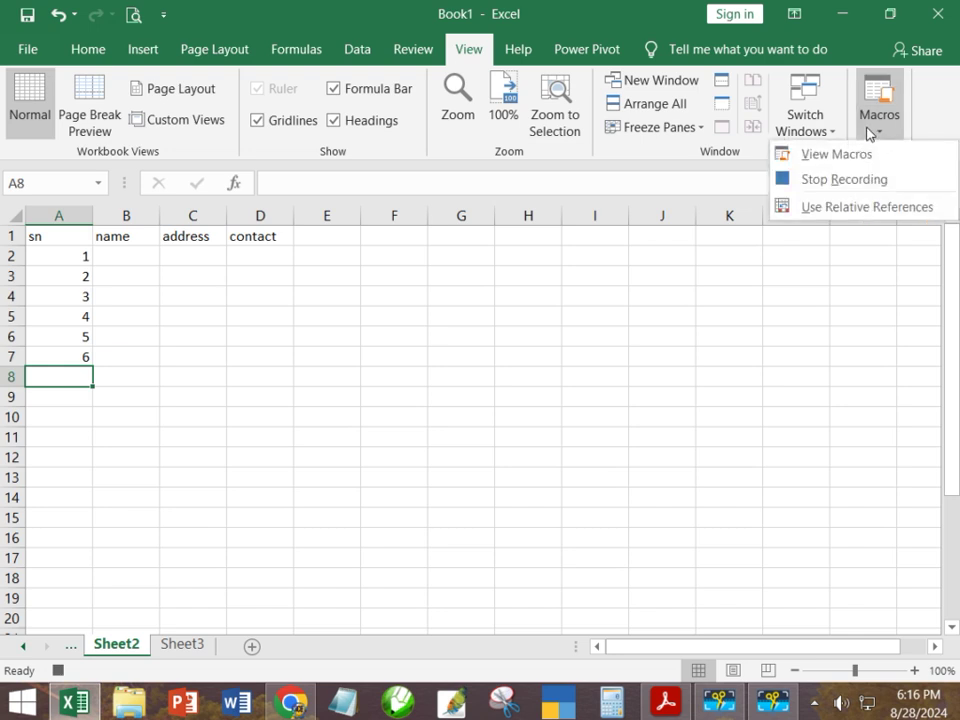
left_click(840, 180)
left_click(178, 495)
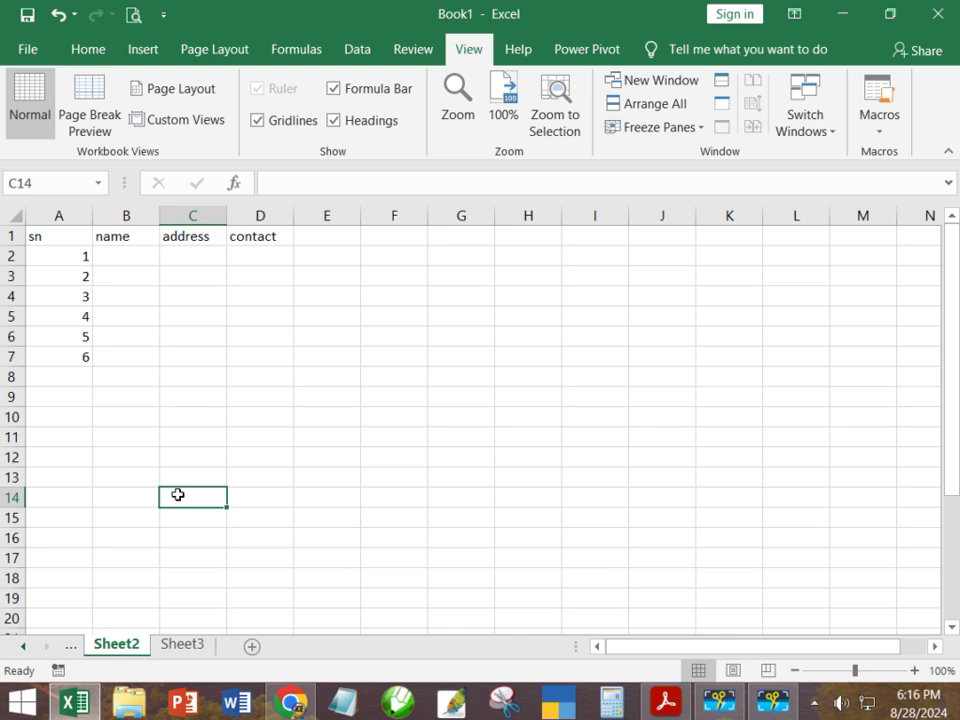
Step: Create a new blank workbook
left_click(30, 48)
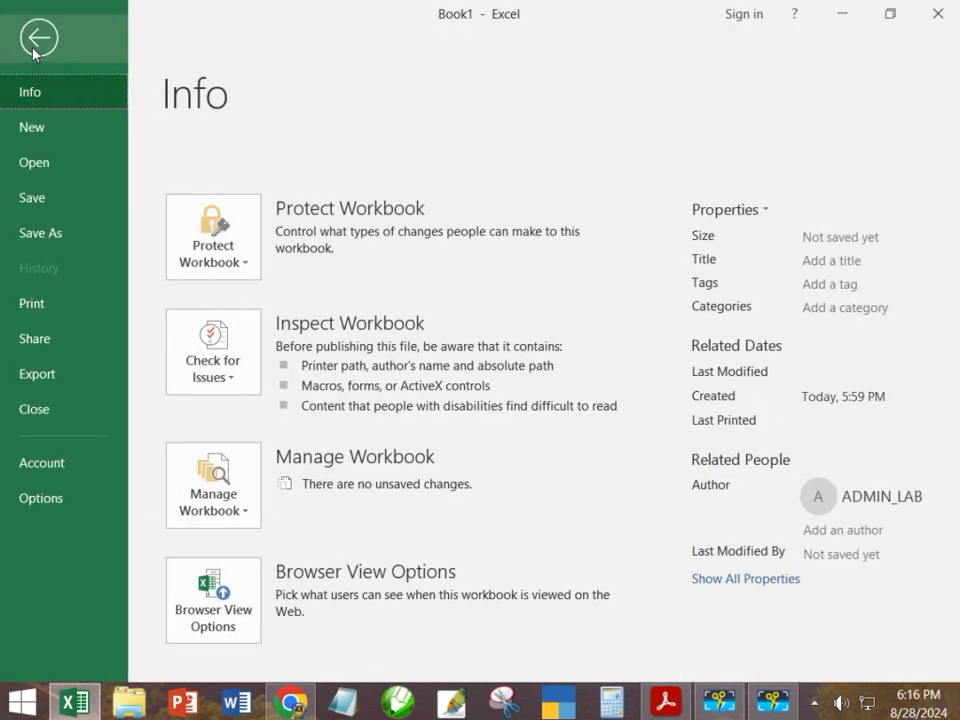
left_click(52, 130)
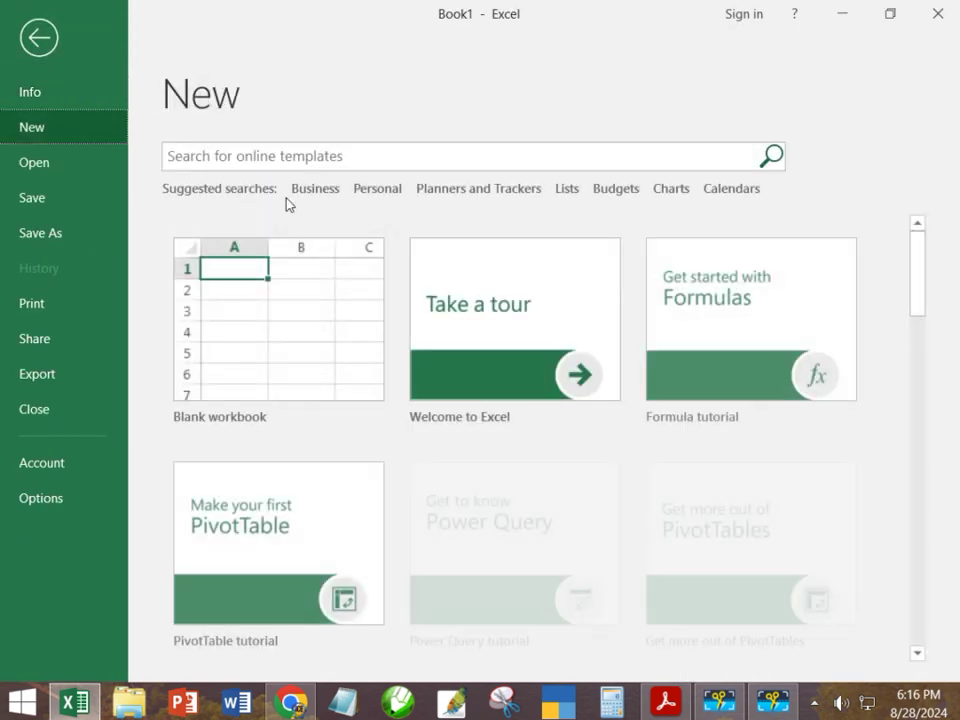
left_click(306, 266)
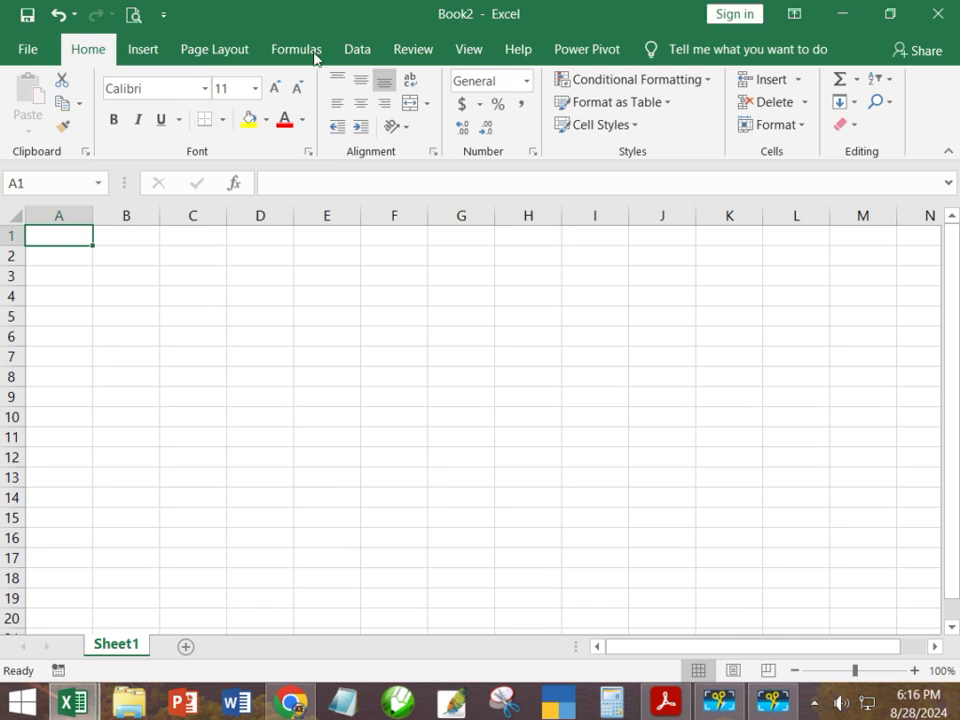
Step: Run the Book1!mydata macro in the new workbook to fill in the headers and serial numbers
left_click(477, 50)
left_click(876, 131)
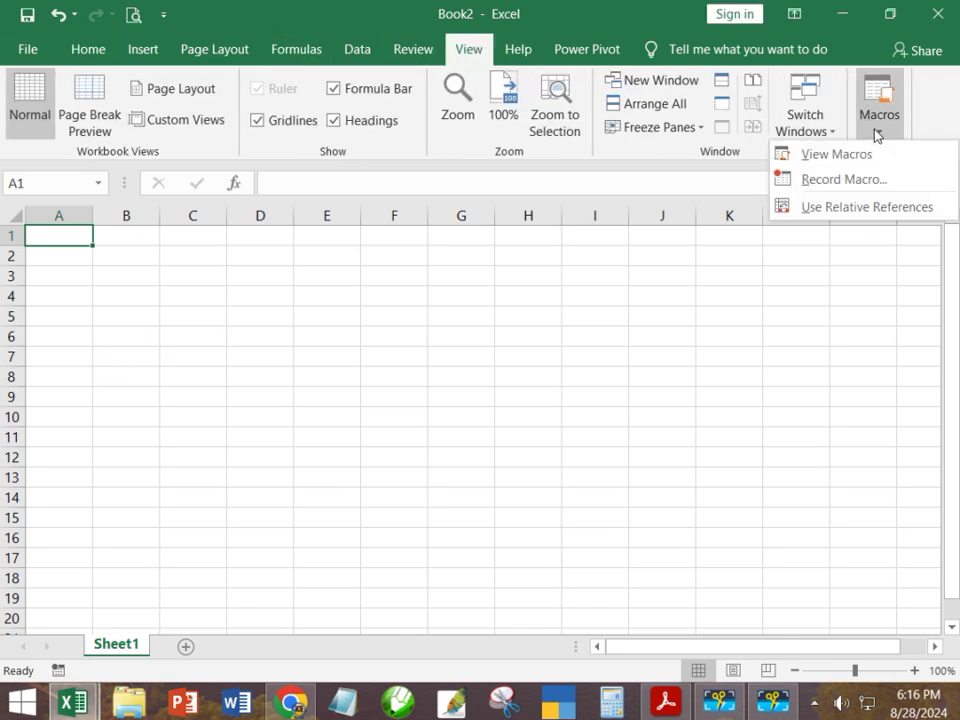
left_click(832, 157)
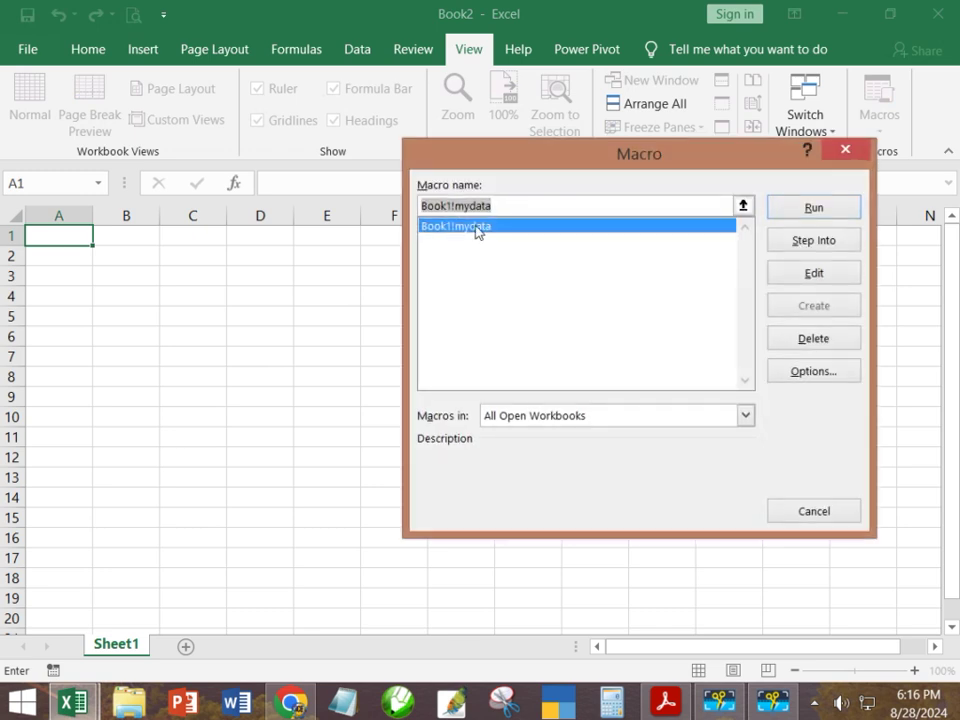
left_click(814, 206)
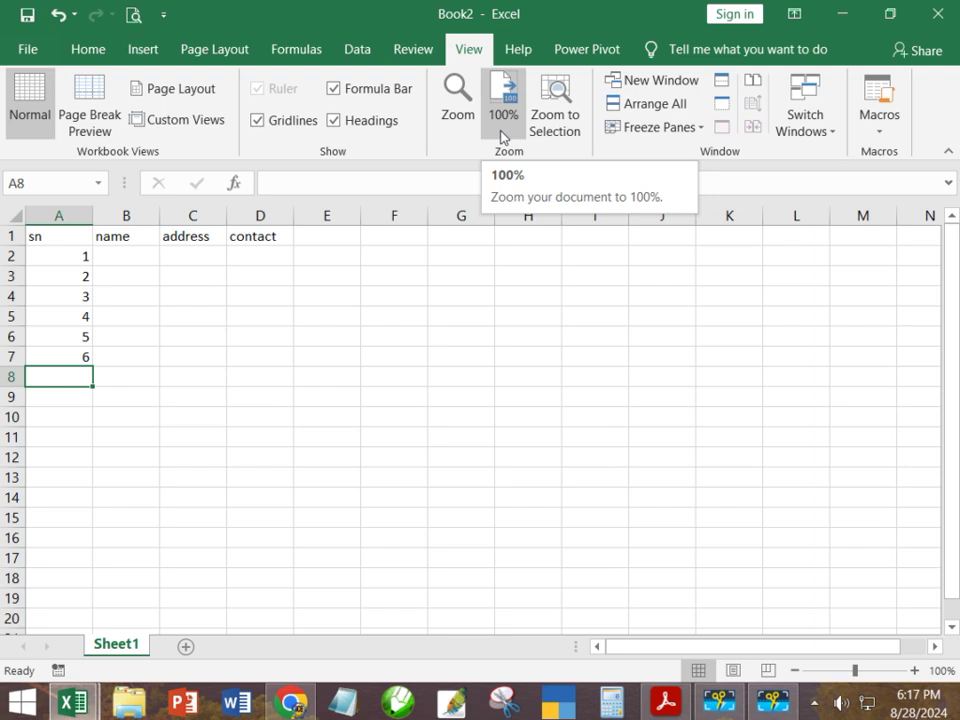
left_click(415, 50)
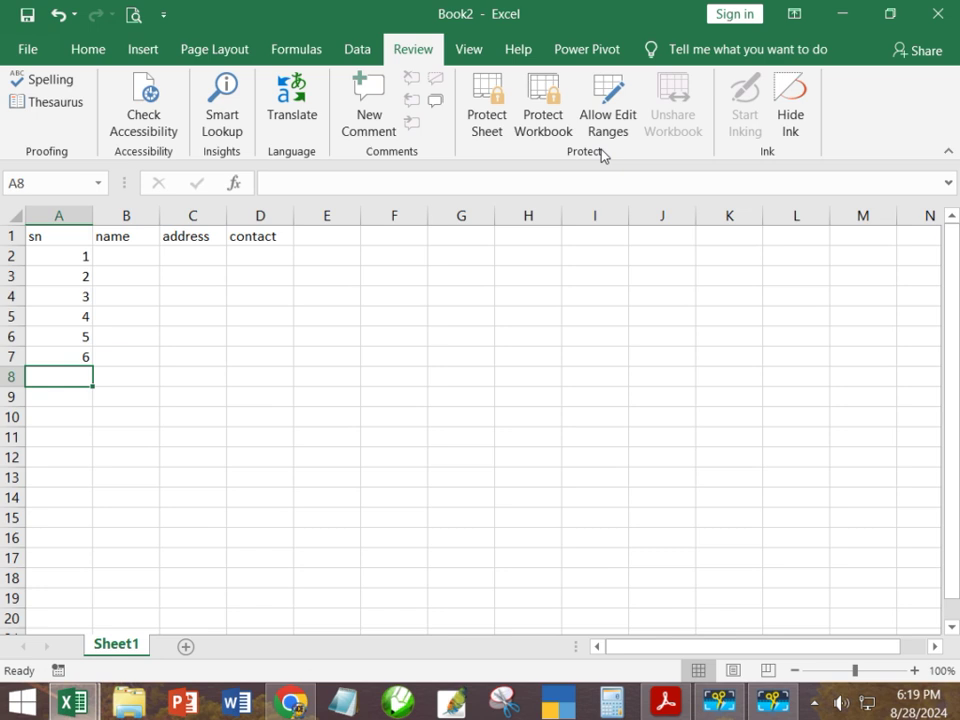
left_click(773, 700)
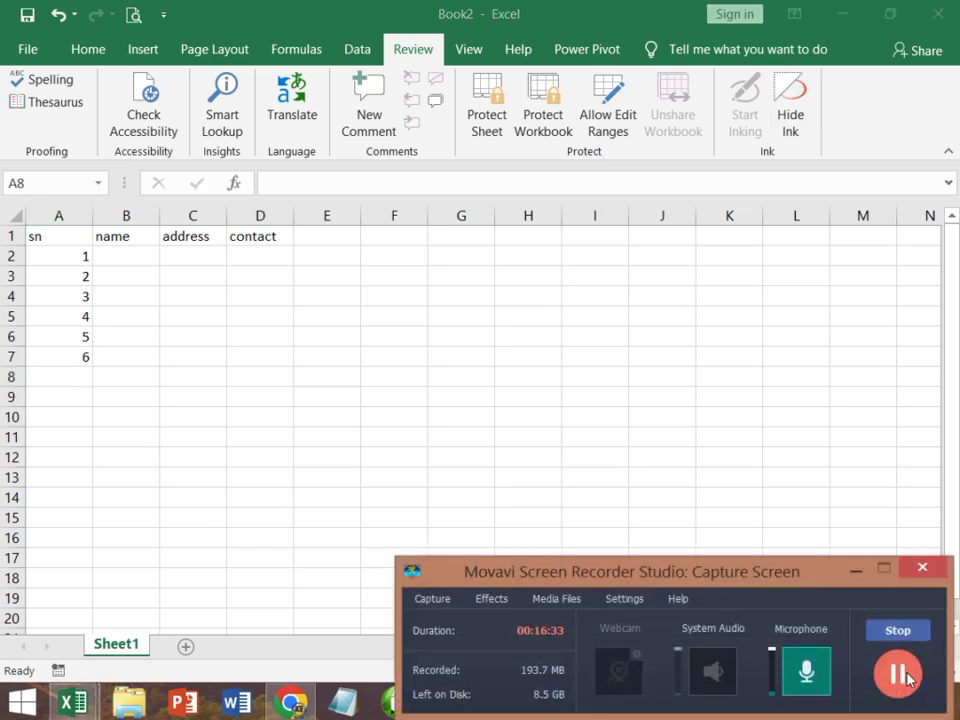